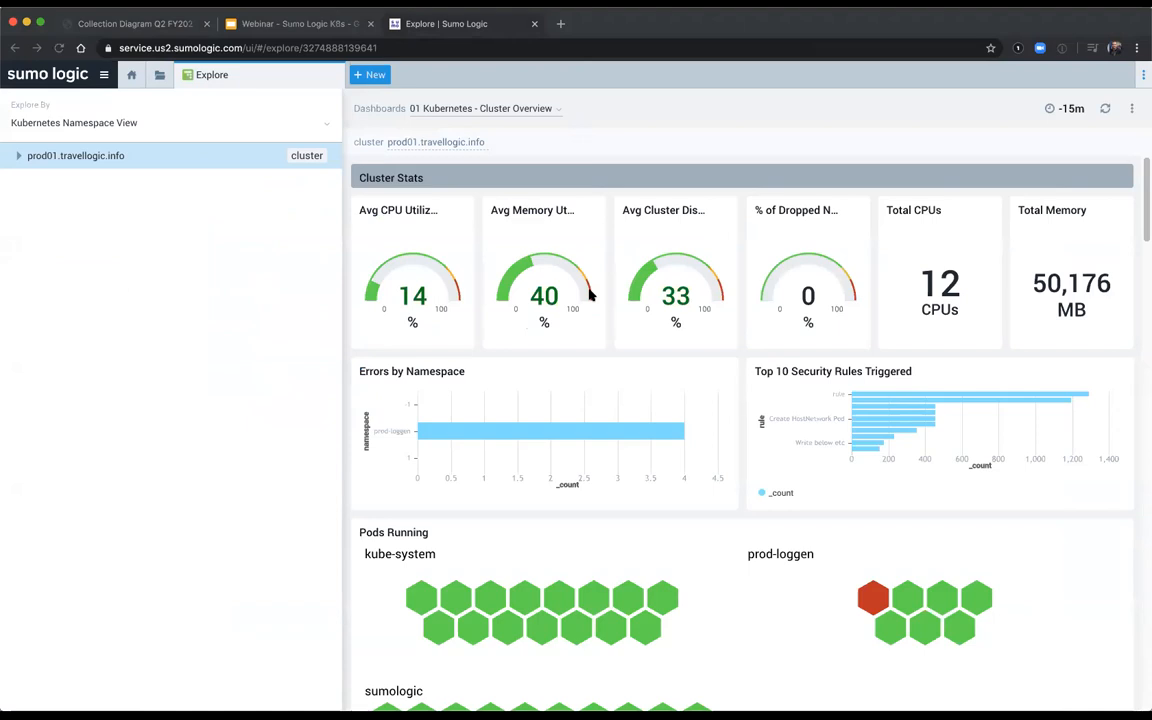
Step: Review the Cluster Overview dashboard and drill down from prod01.travellogic.info through the prod-loggen namespace to the carbonblack pod
scroll(680, 443, down, 3)
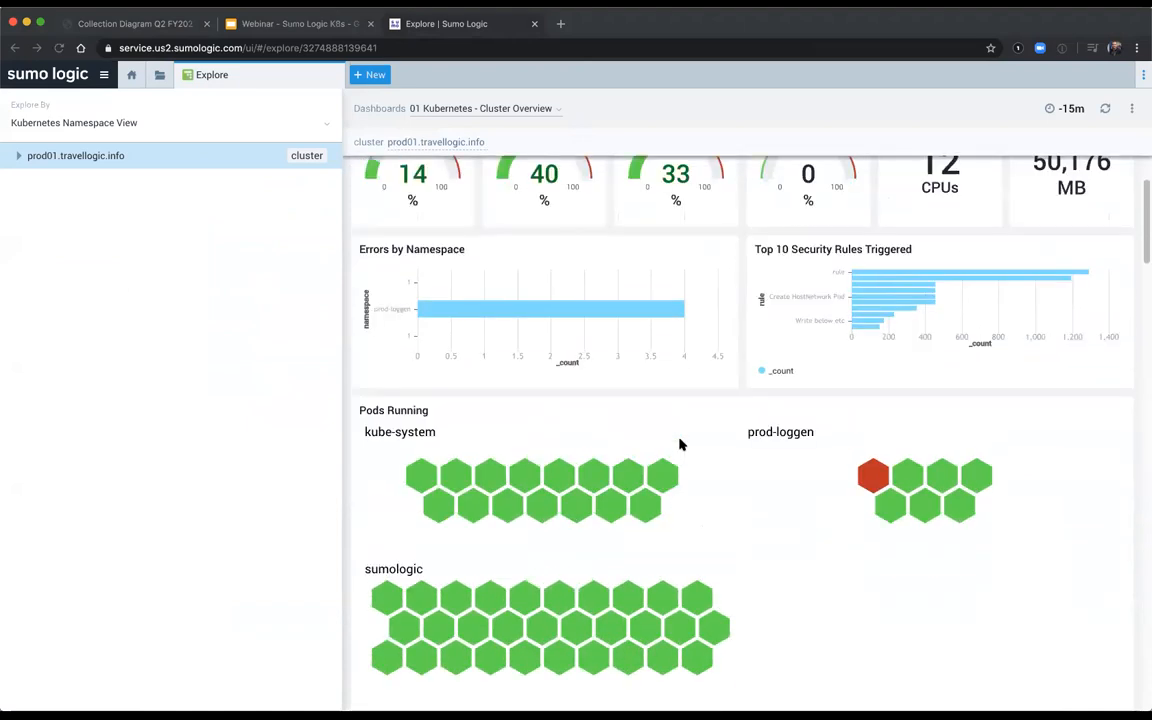
scroll(680, 443, up, 3)
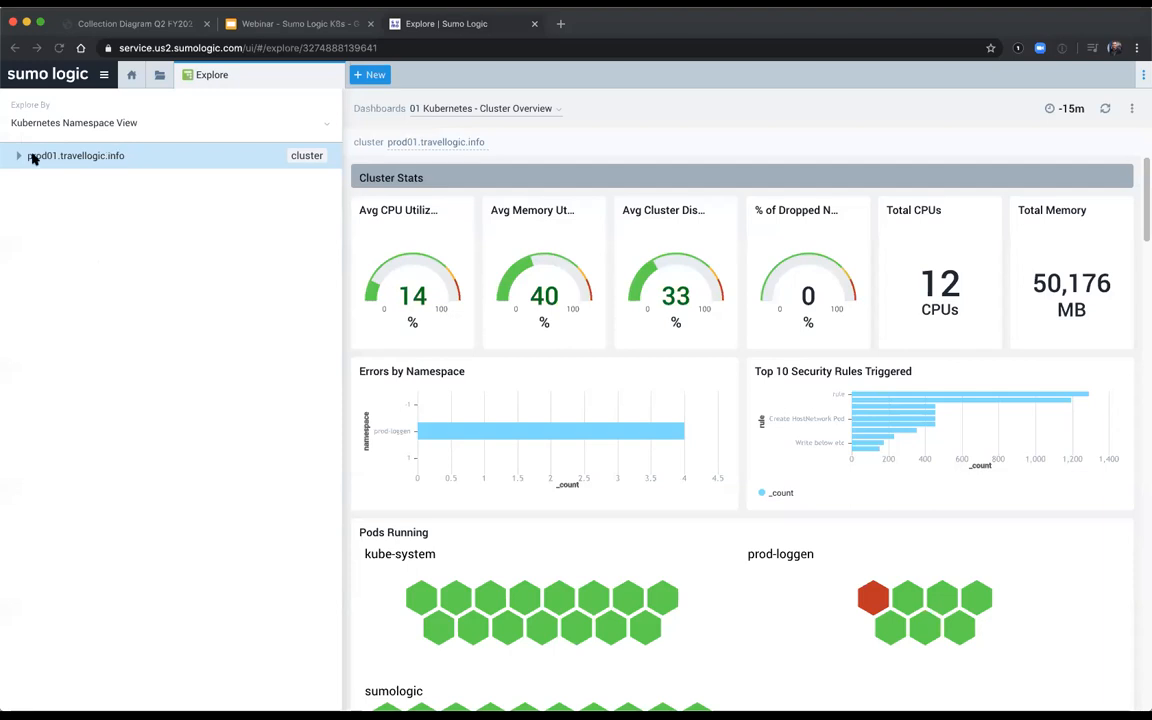
click(86, 160)
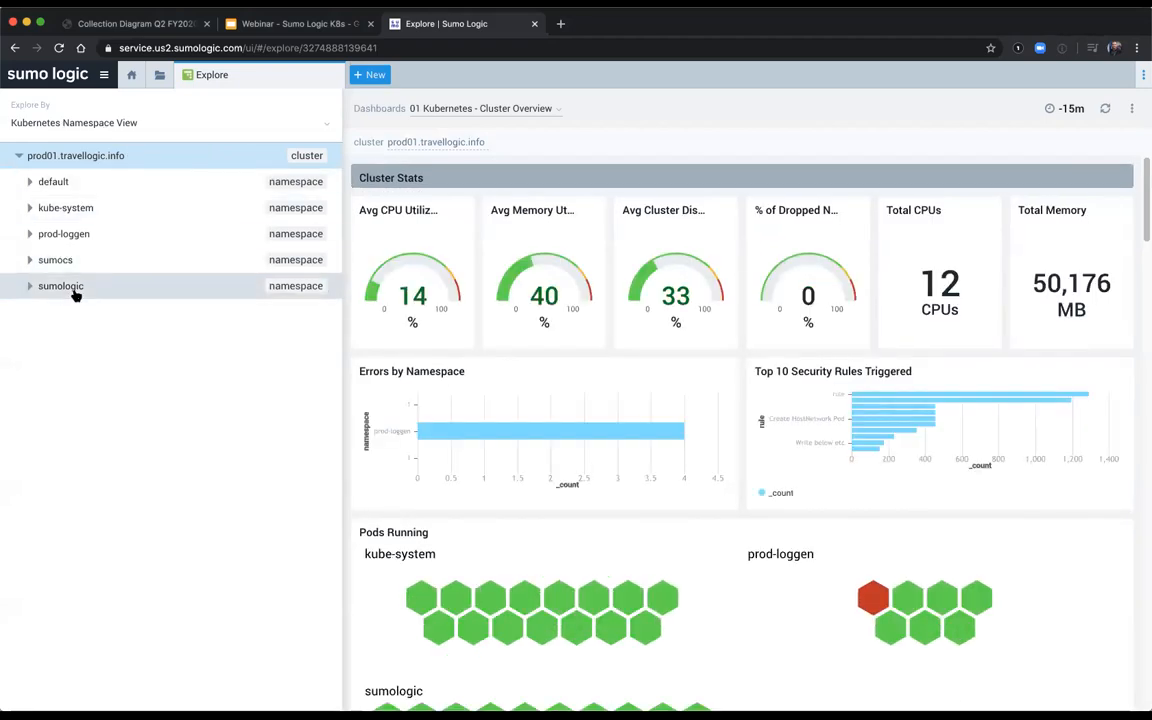
click(69, 238)
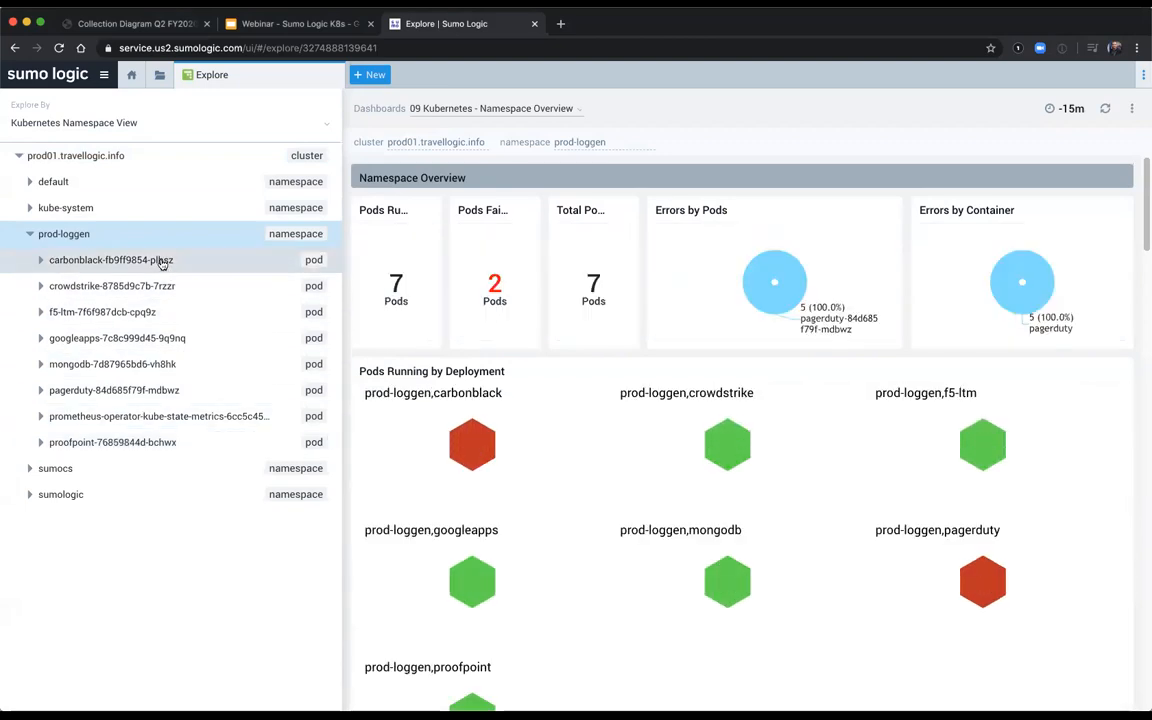
click(162, 263)
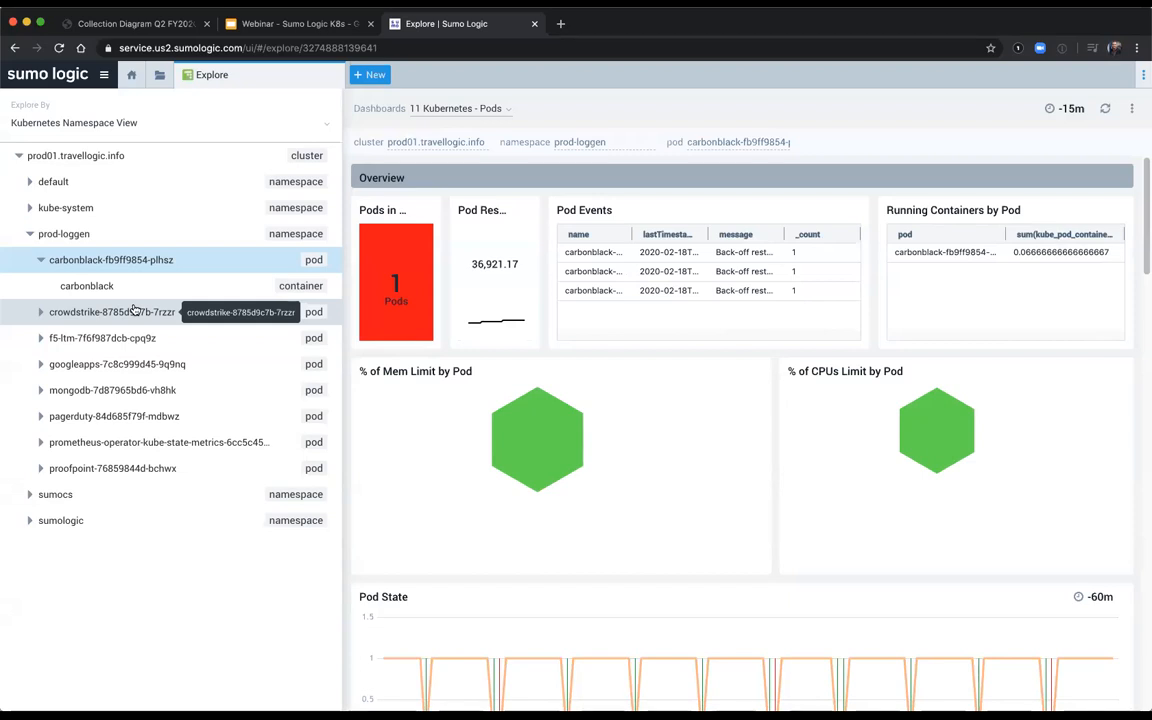
click(92, 122)
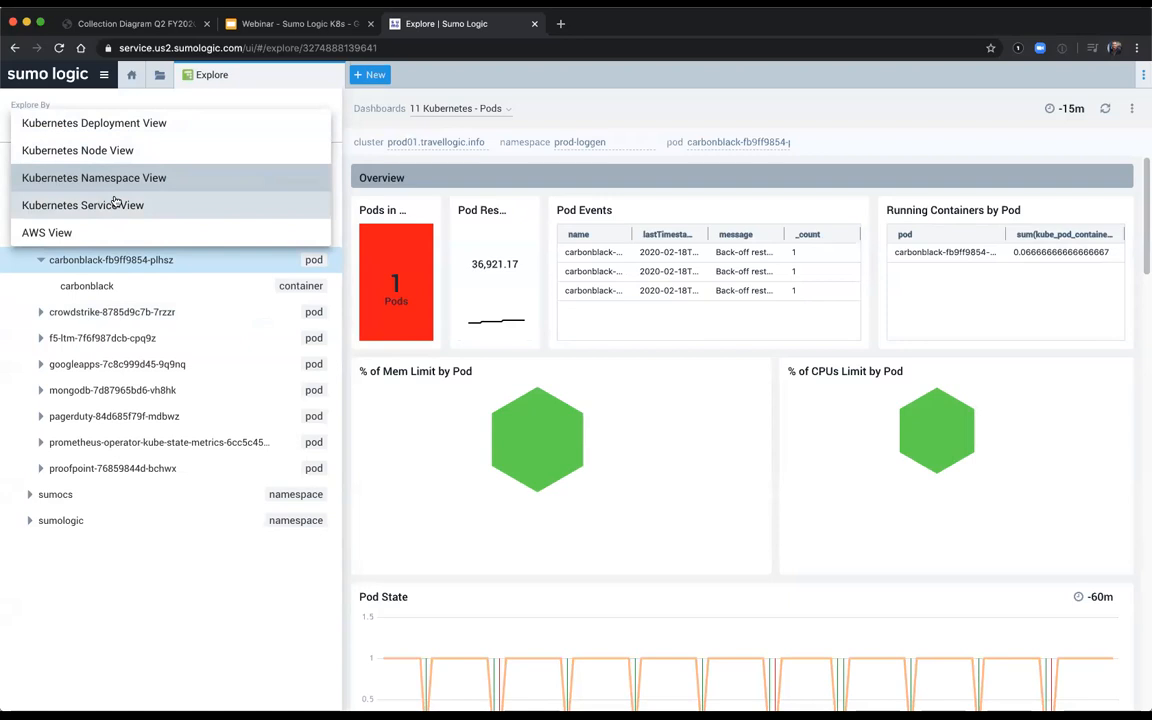
click(177, 151)
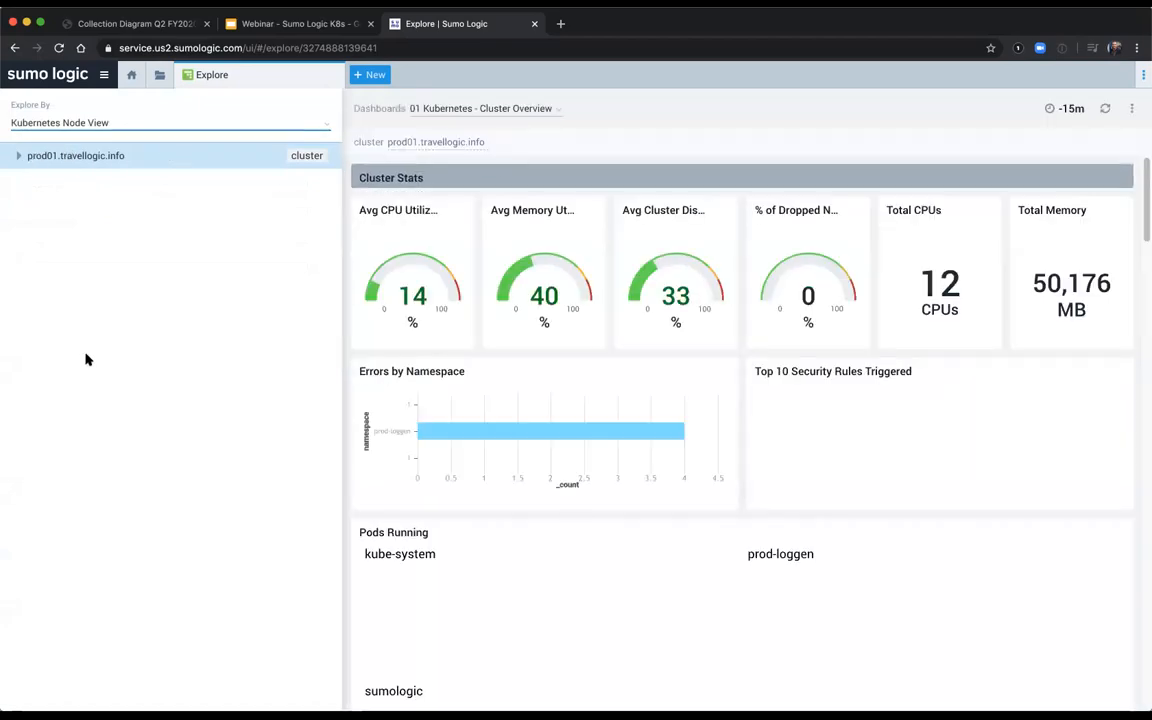
click(87, 159)
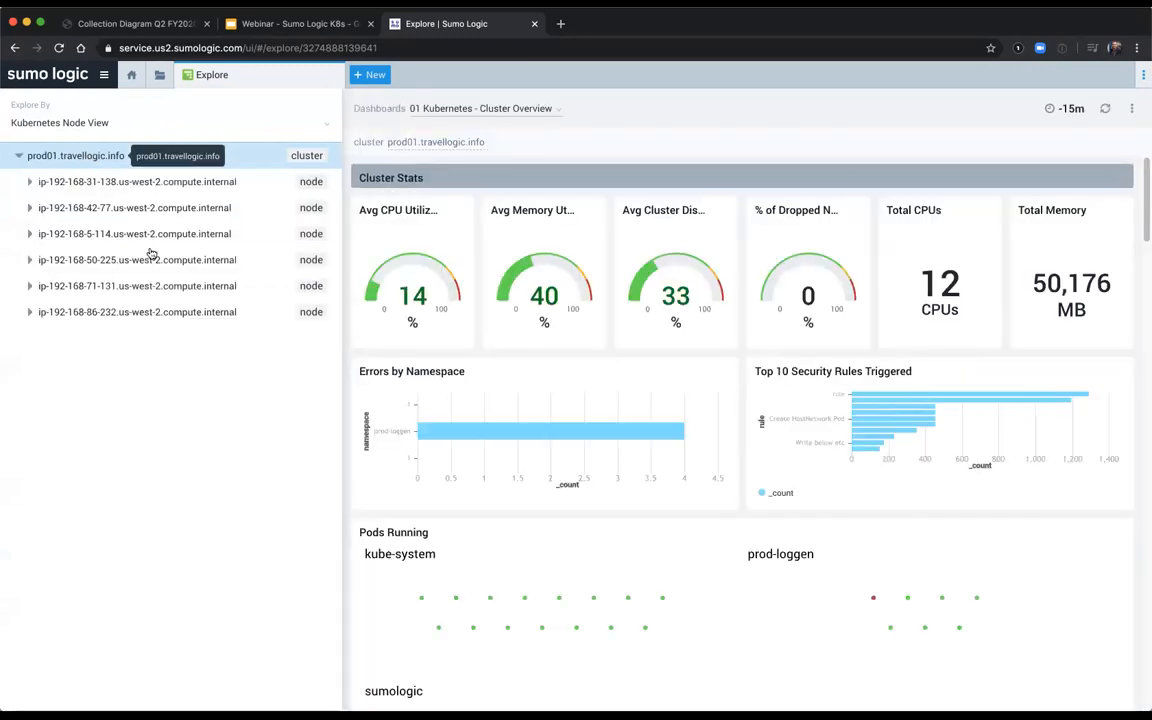
click(102, 233)
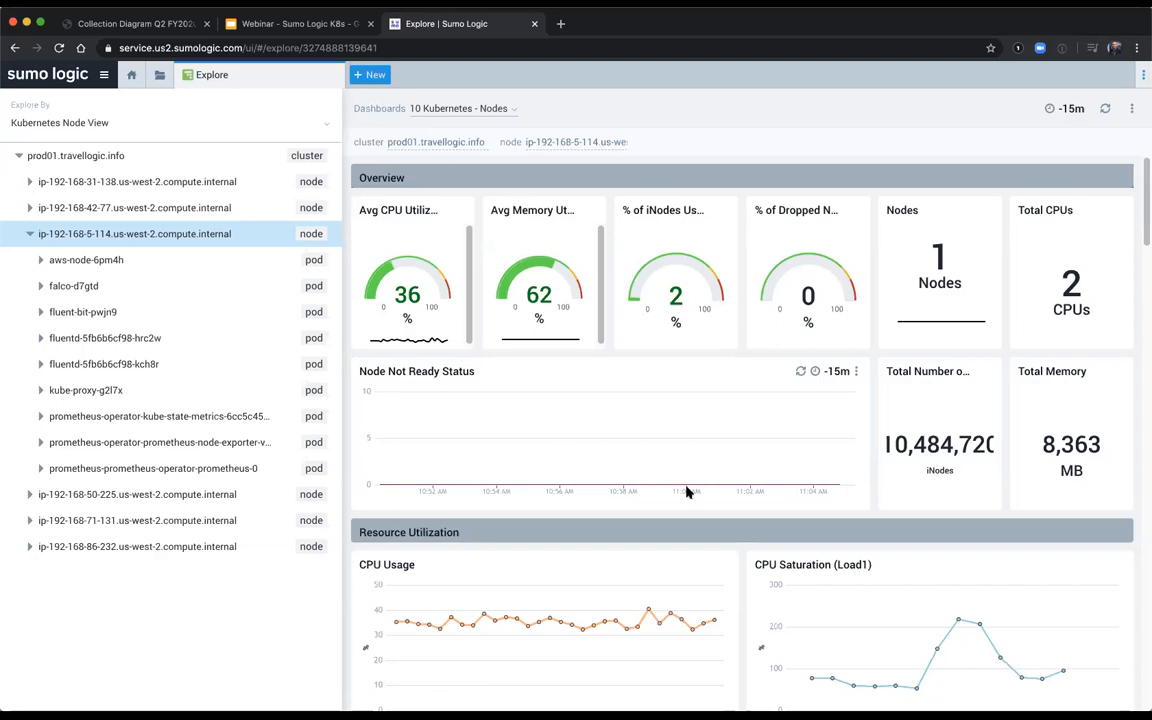
Step: Return to Kubernetes Namespace View and narrow the explorer pane to give the Cluster Overview dashboard more room
click(87, 133)
click(123, 179)
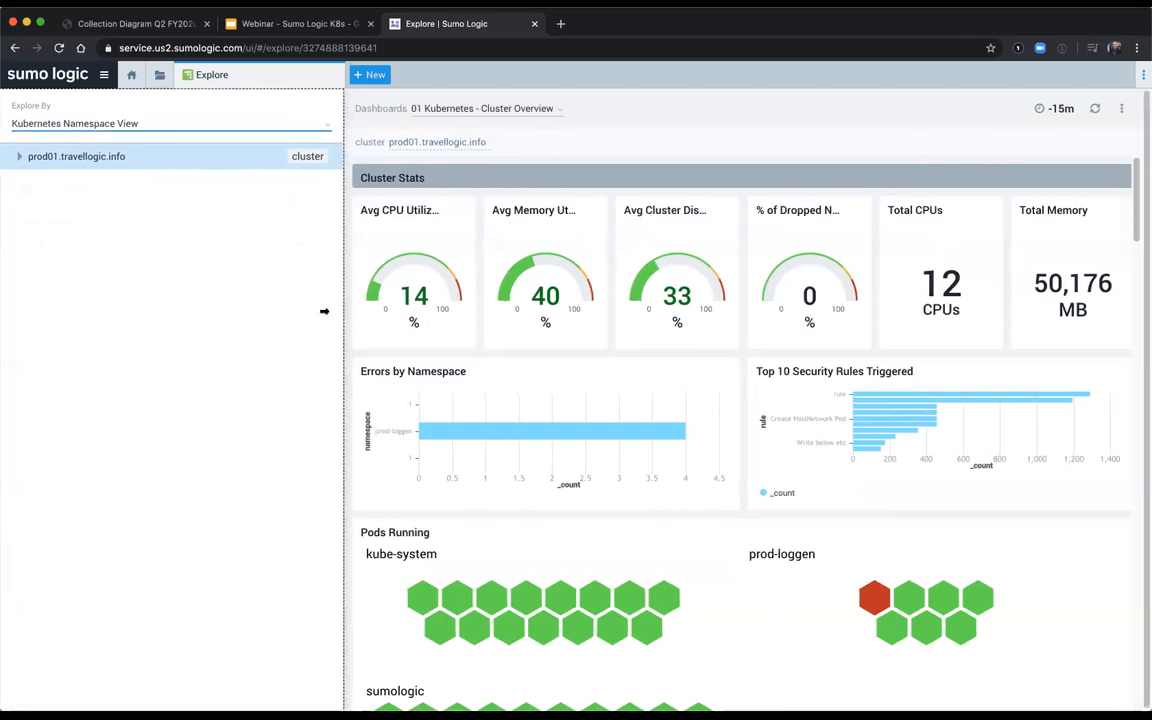
drag(324, 311, 258, 311)
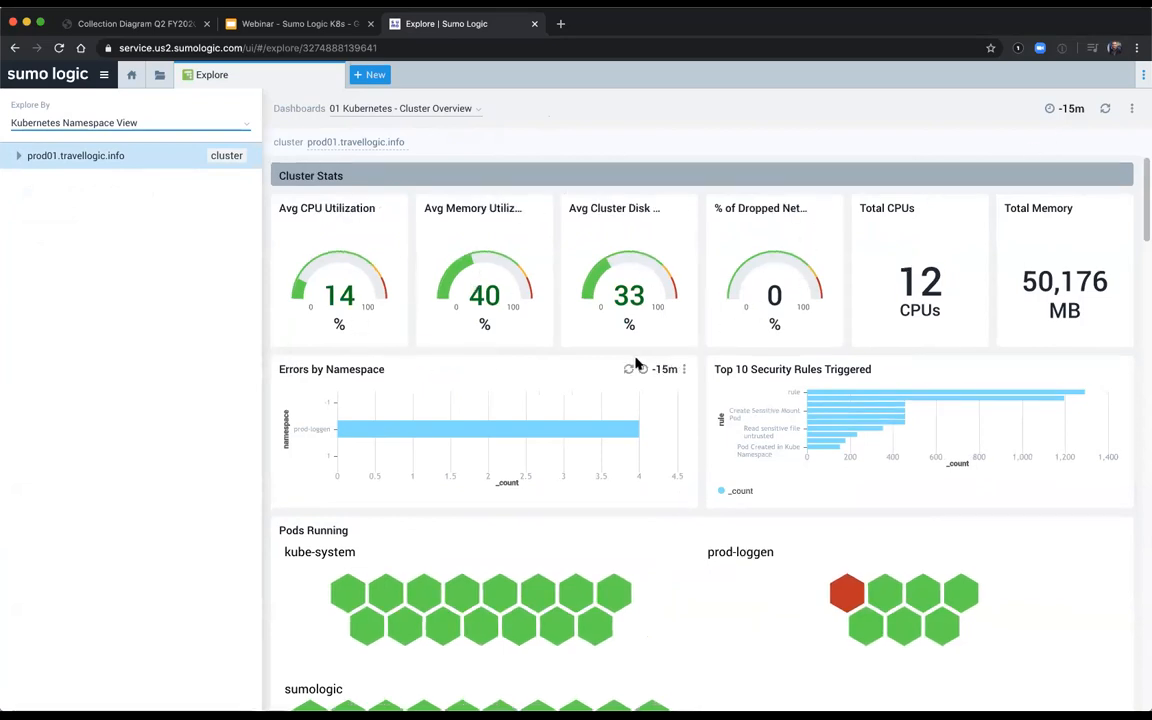
scroll(640, 365, down, 1)
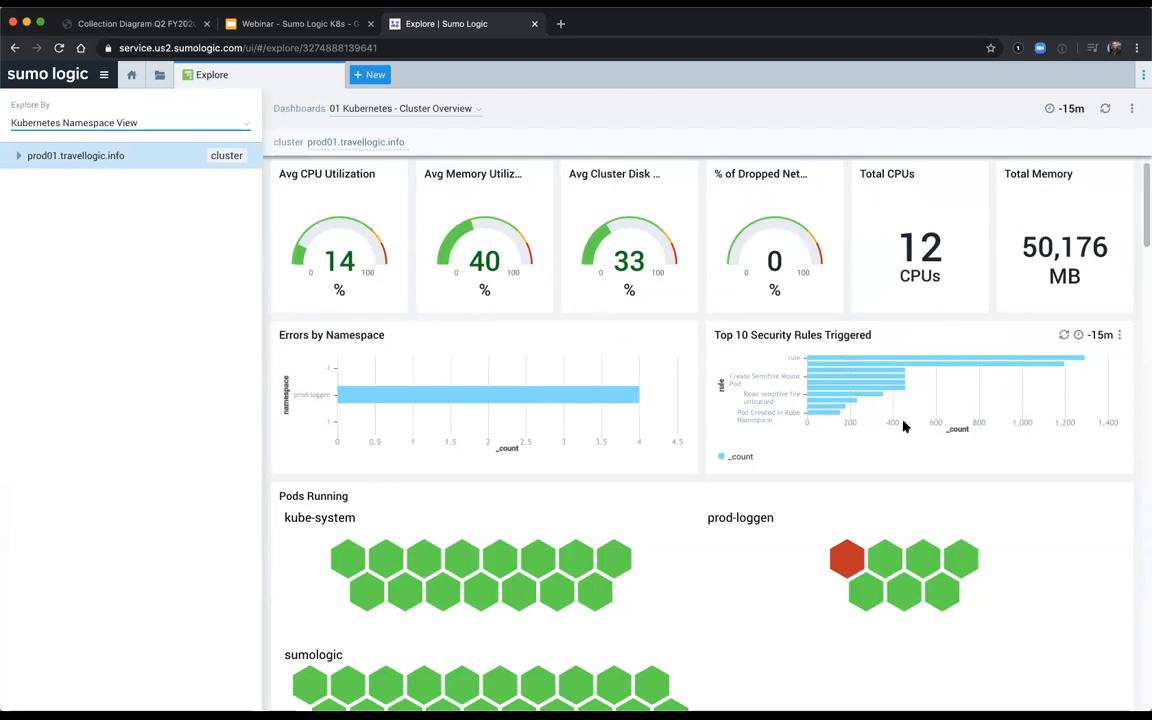
mouse_move(855, 381)
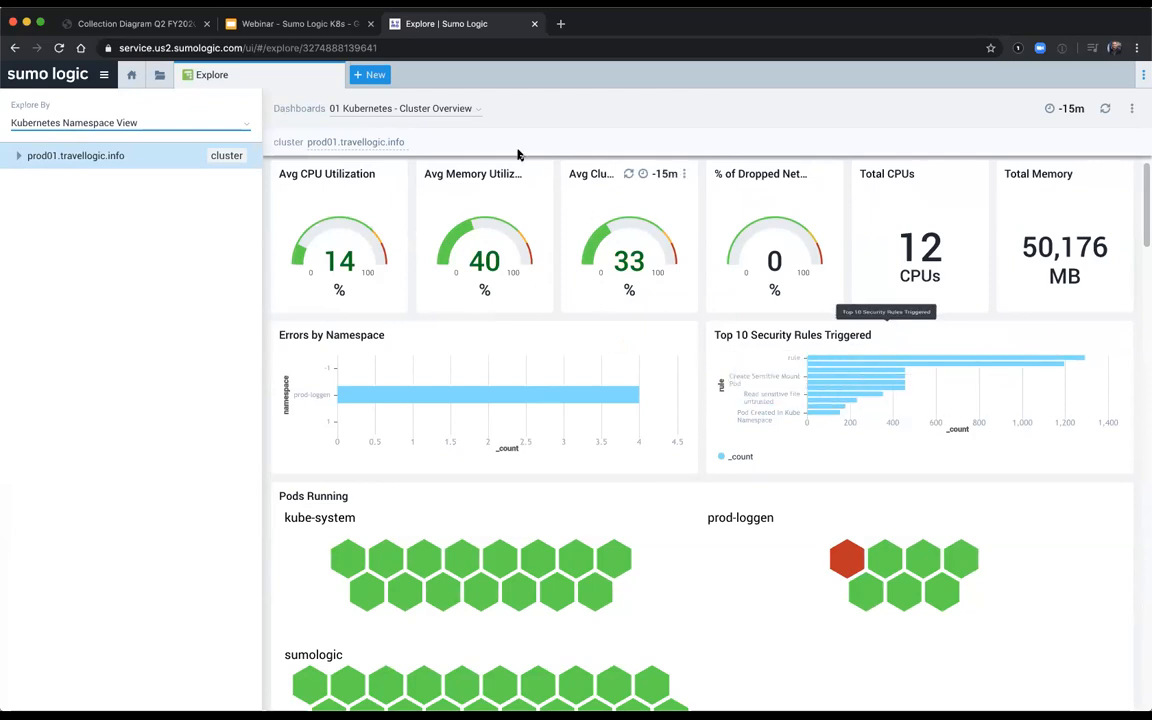
Step: View the 12 Kubernetes - Security Overview dashboard for the cluster and go back to 01 Kubernetes - Cluster Overview
click(427, 112)
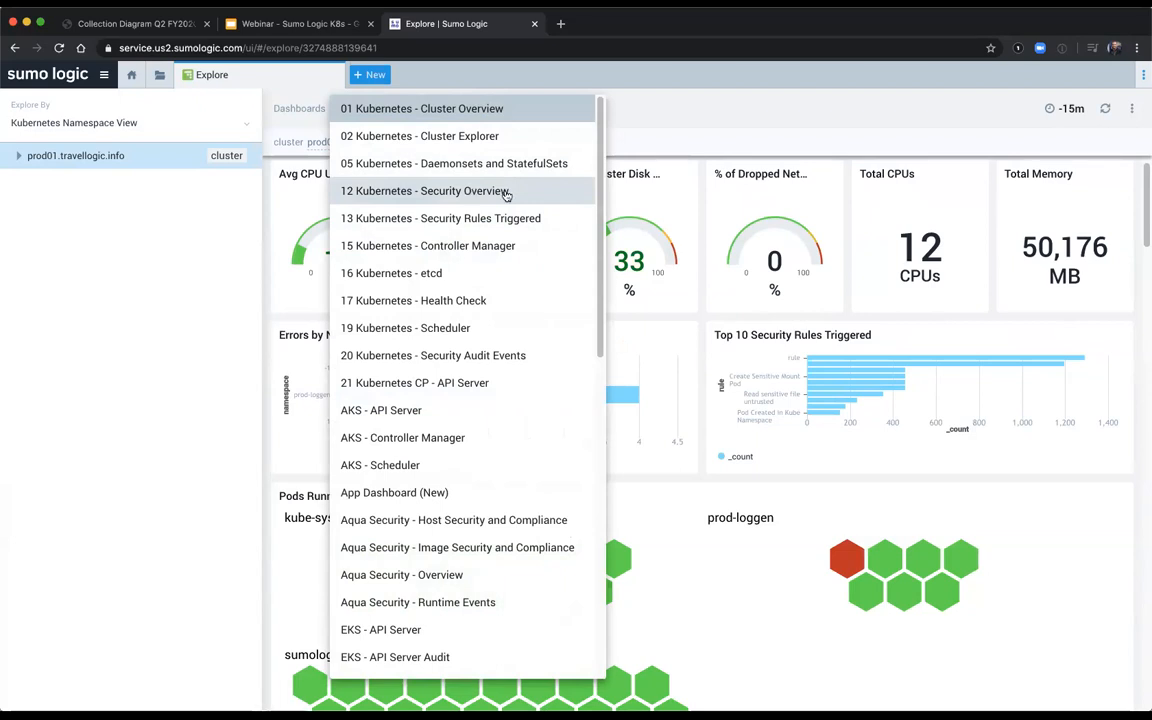
click(471, 191)
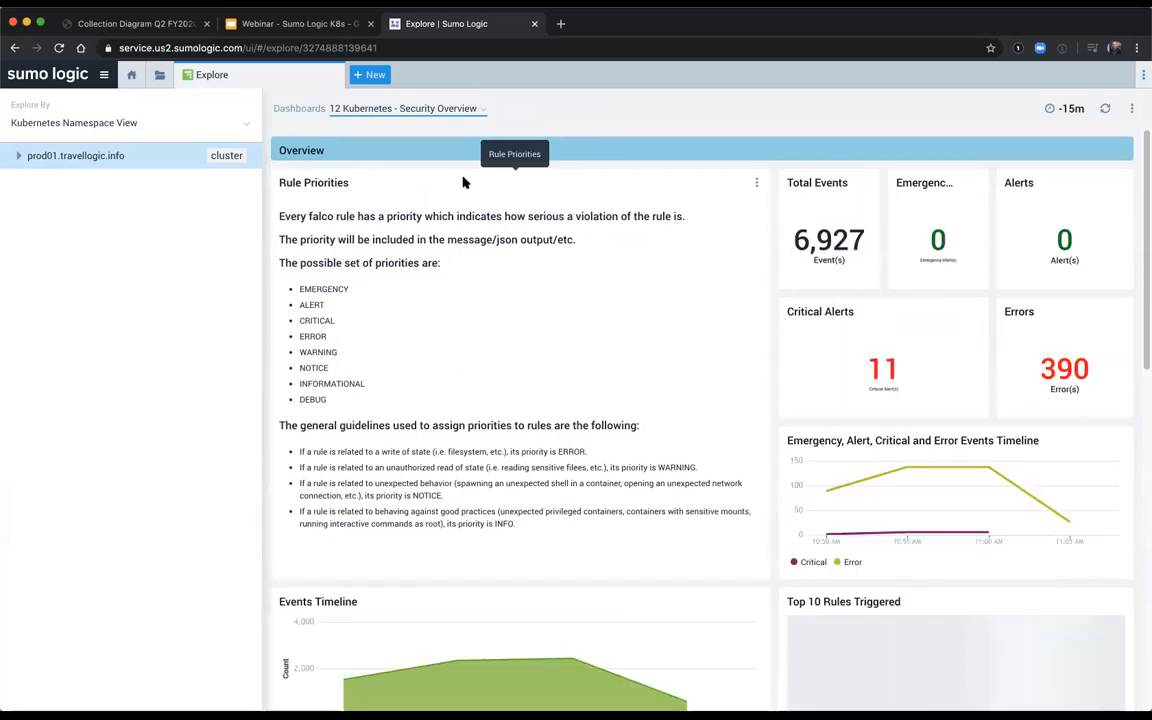
click(415, 110)
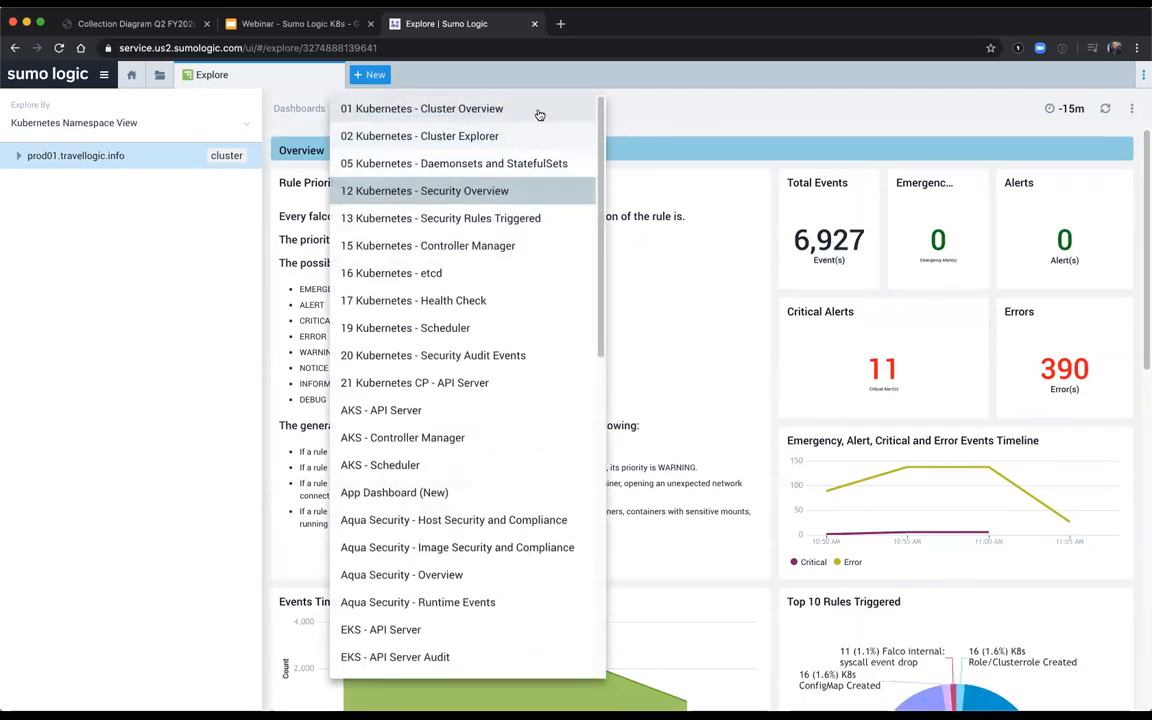
click(499, 110)
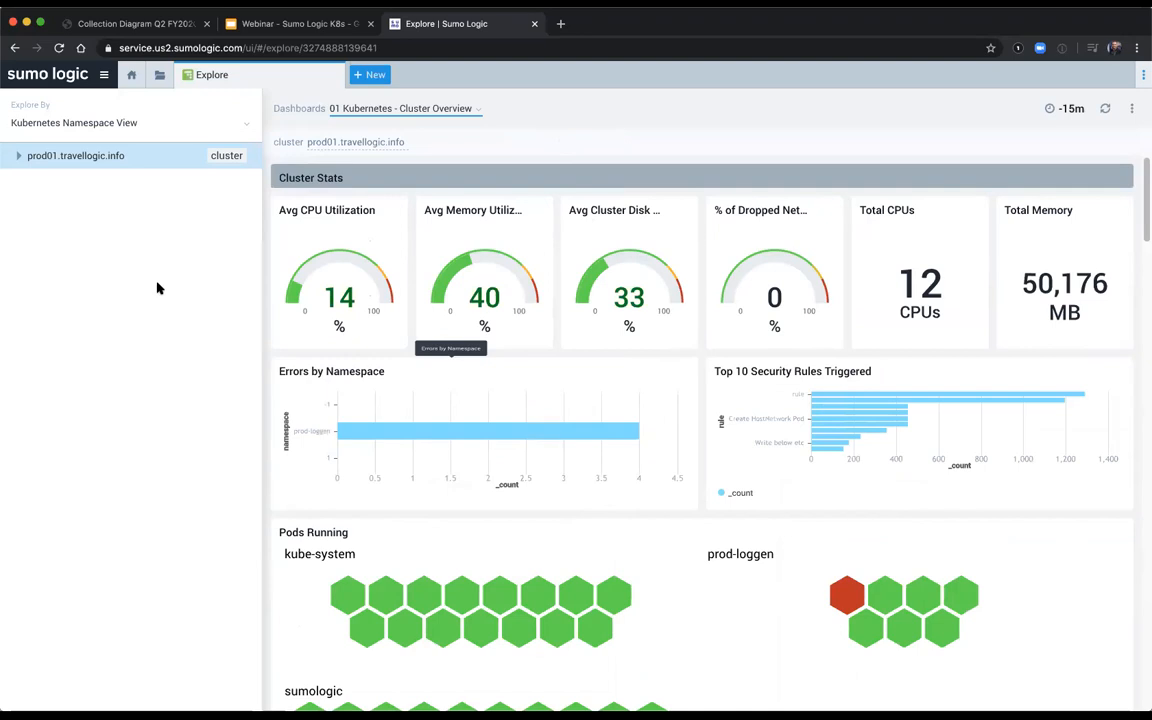
Step: Open the prod-loggen namespace under the cluster and inspect the carbonblack deployment's details in Pods Running by Deployment
click(18, 155)
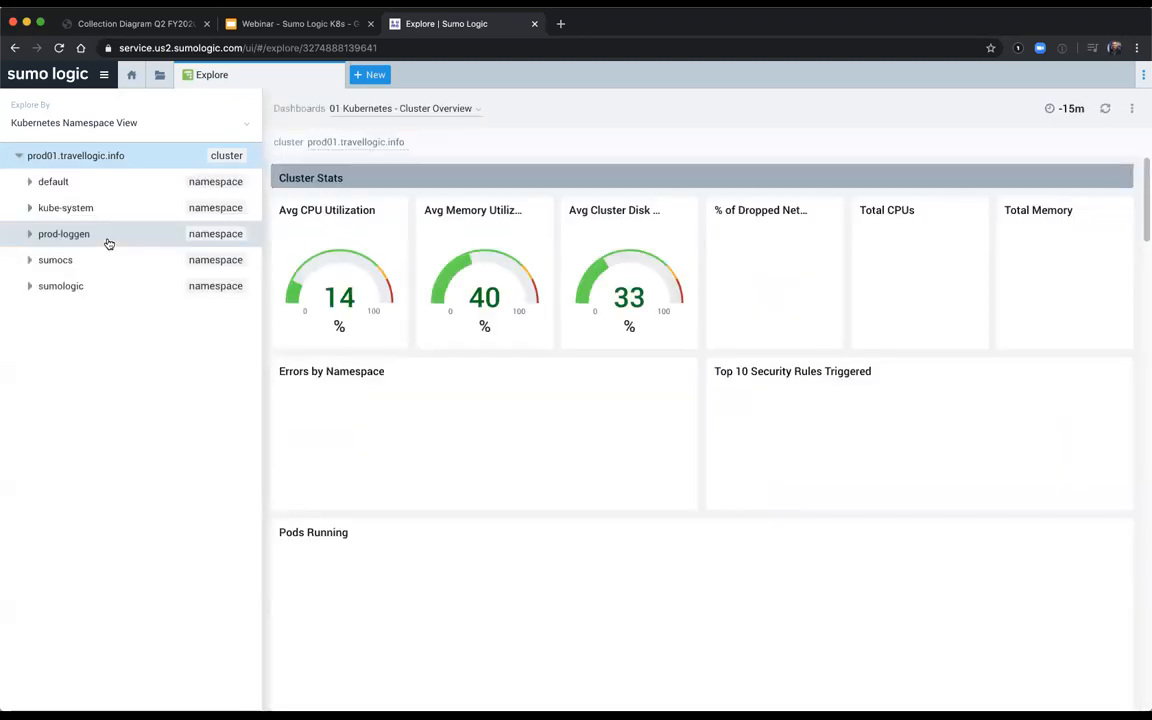
click(103, 243)
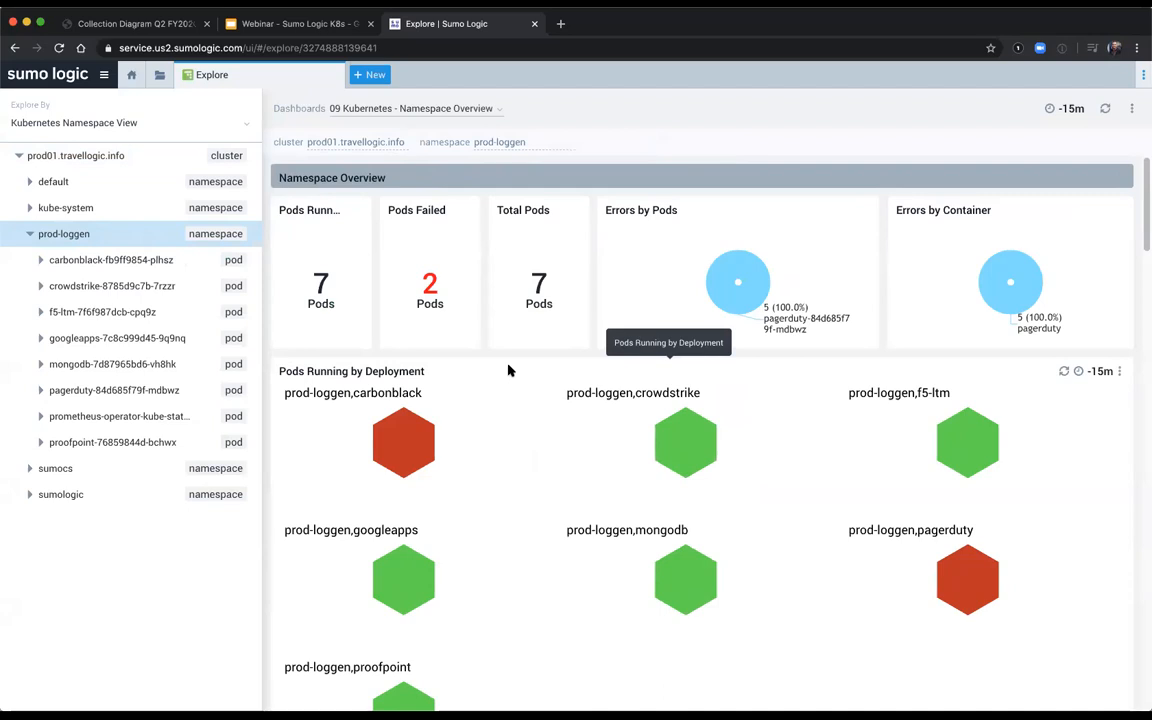
scroll(476, 406, down, 1)
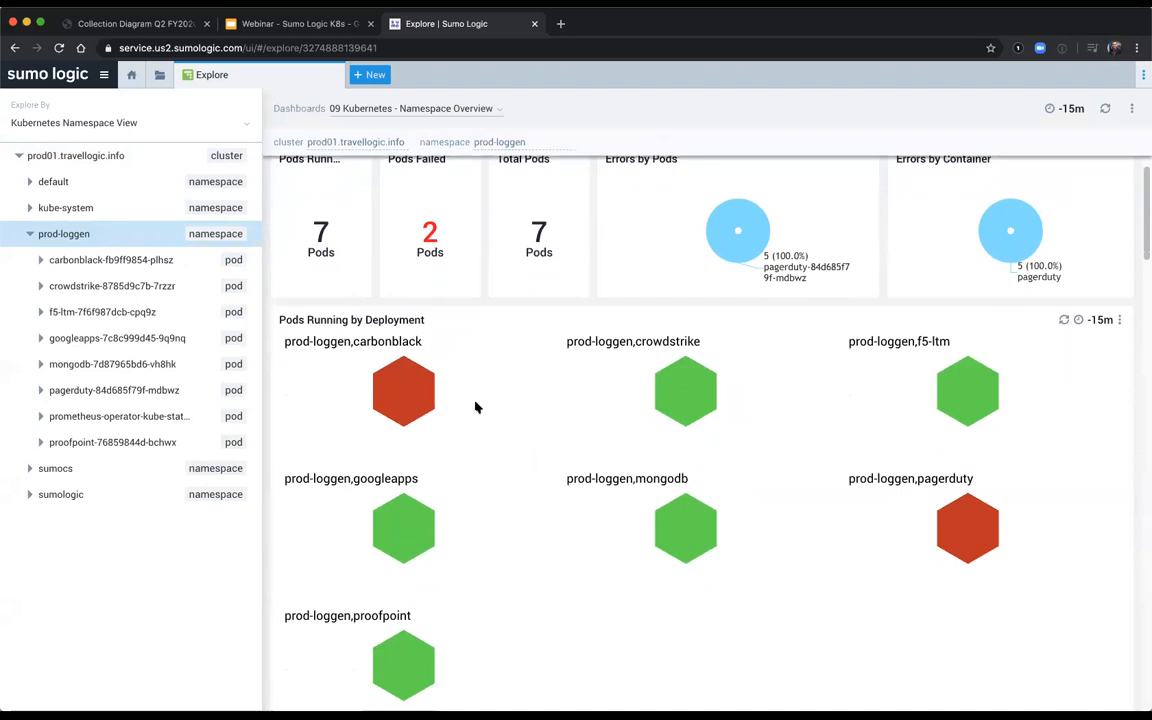
mouse_move(1024, 521)
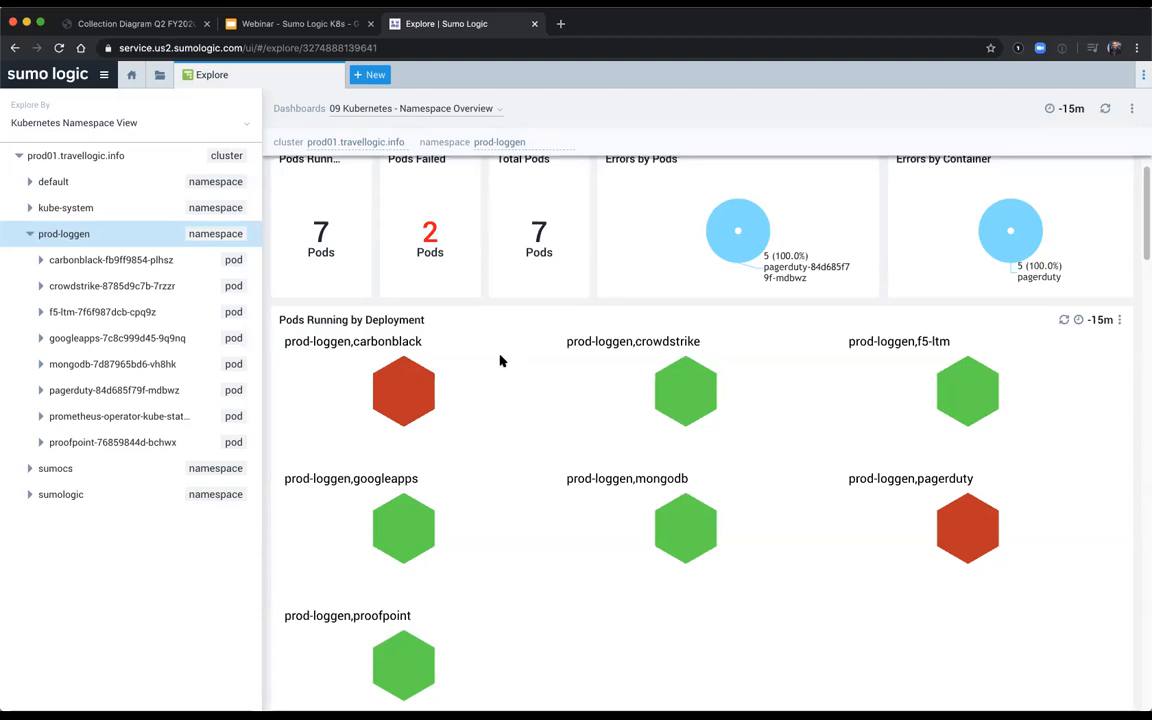
mouse_move(411, 380)
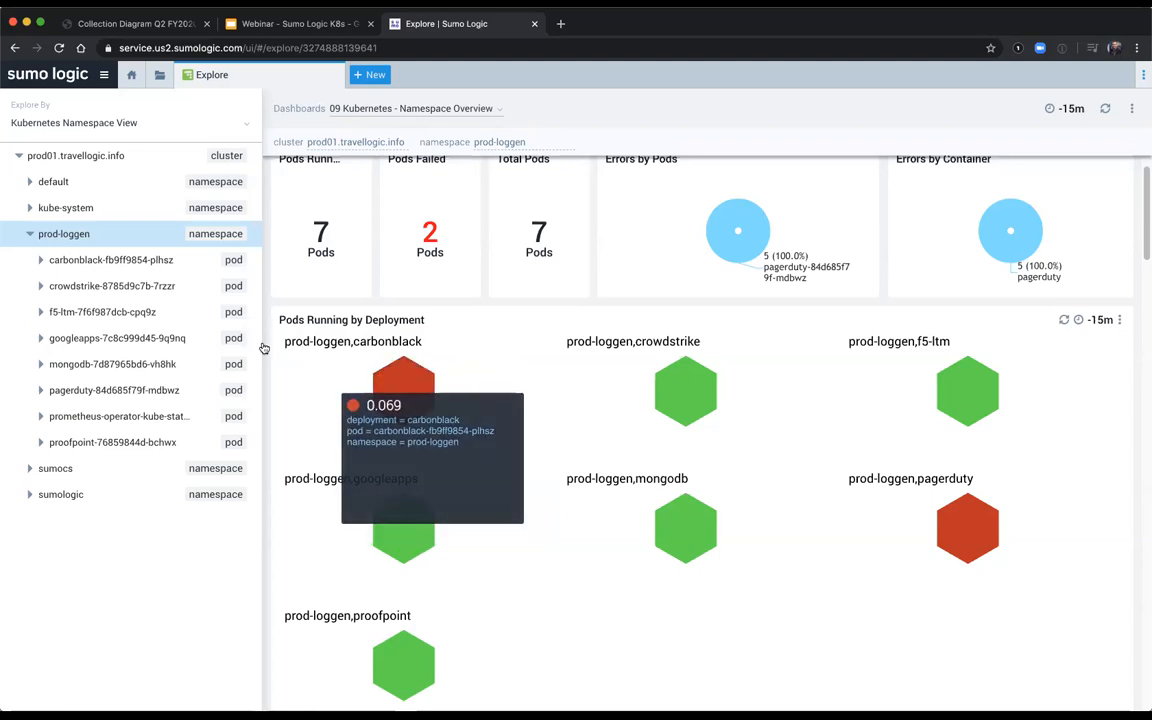
Step: Open the carbonblack pod's dashboard from the prod-loggen namespace and examine its Pod State chart
click(137, 261)
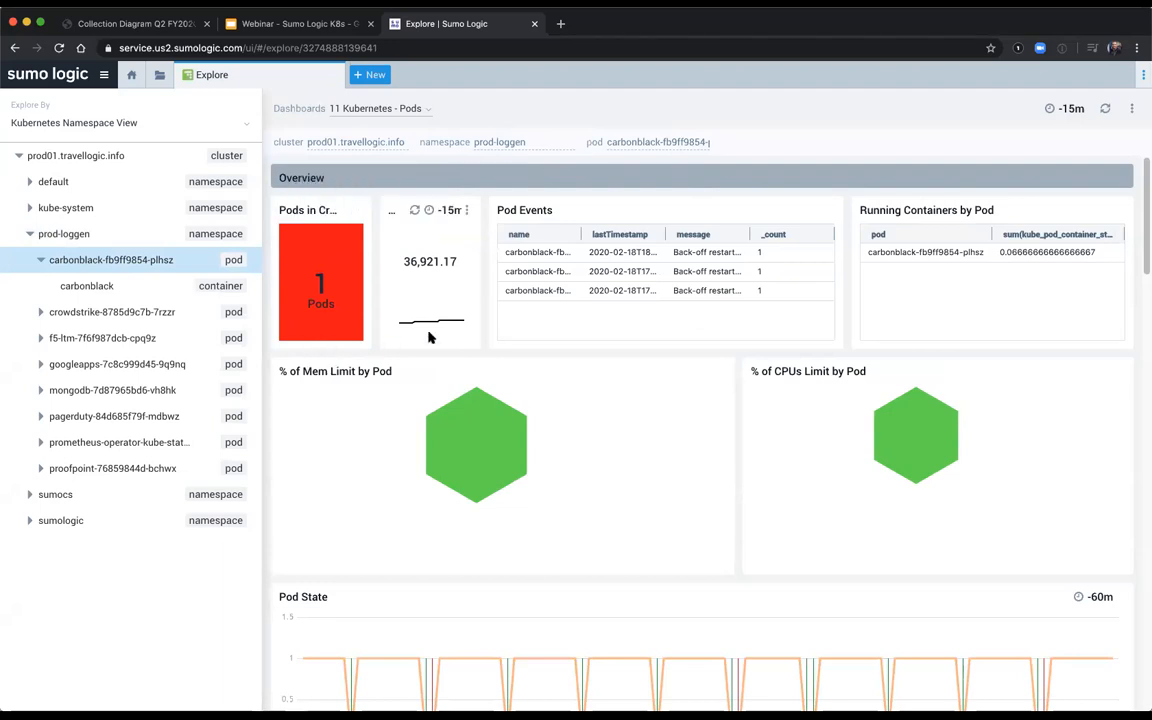
scroll(653, 508, down, 3)
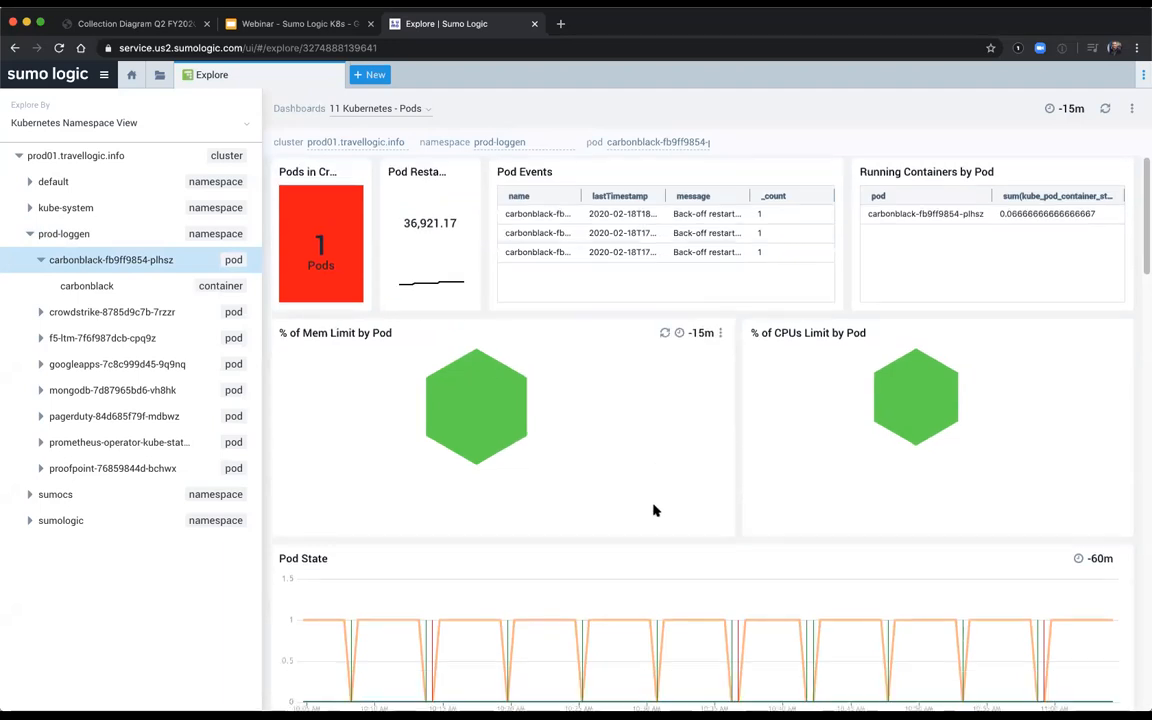
scroll(655, 508, down, 1)
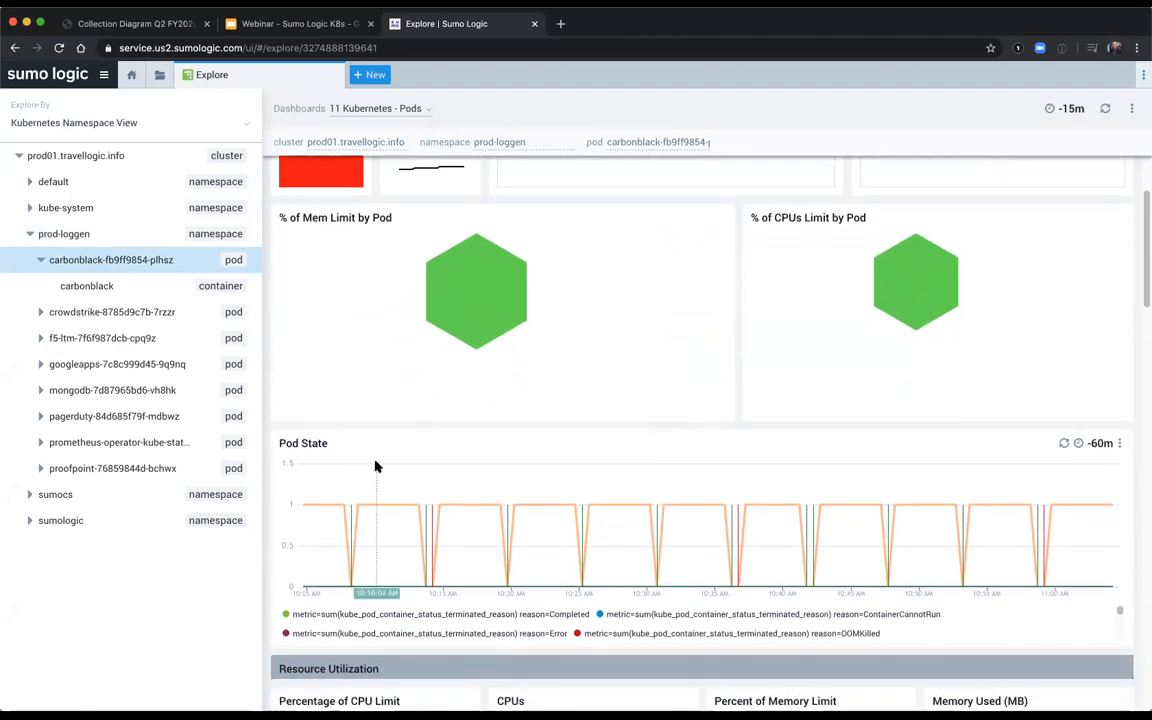
mouse_move(508, 511)
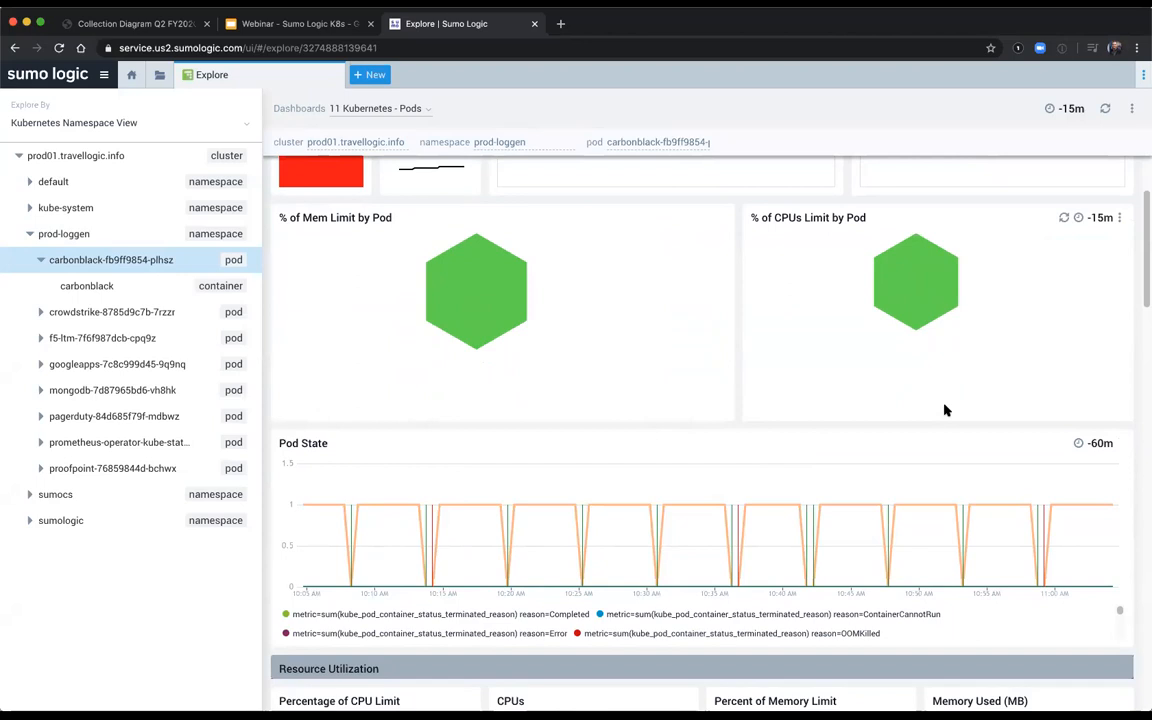
Step: Examine the carbonblack pod's Resource Utilization section, including memory usage against its limits and requests
scroll(740, 454, down, 3)
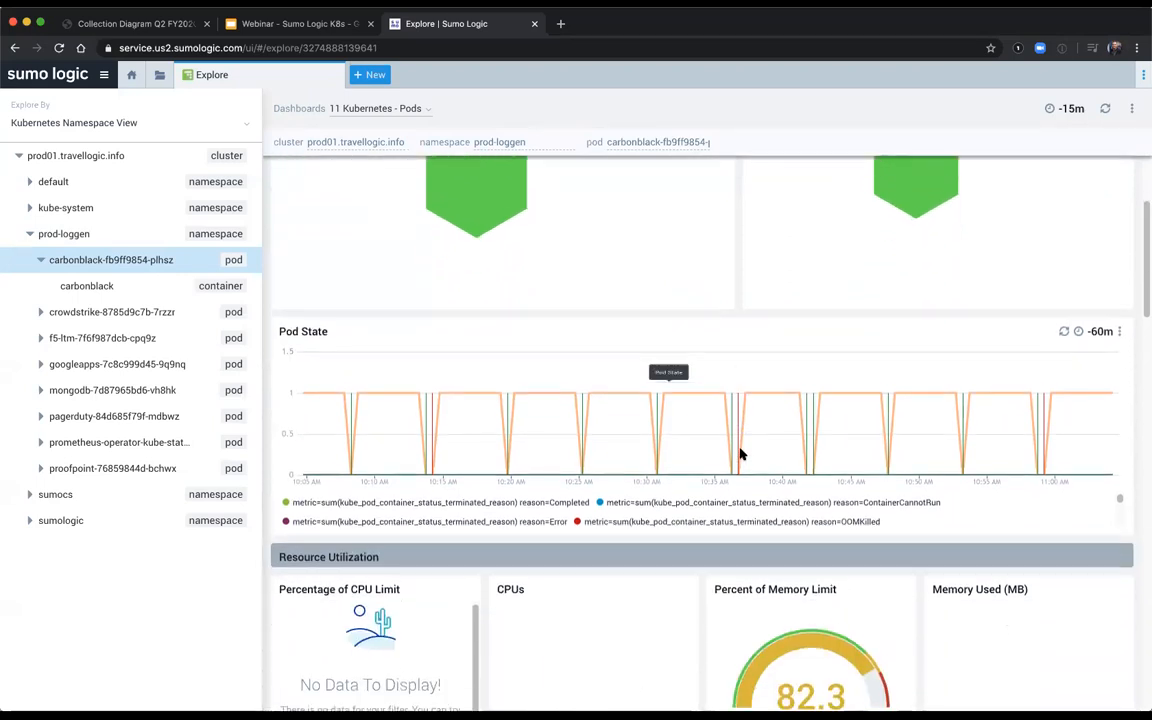
scroll(740, 454, down, 3)
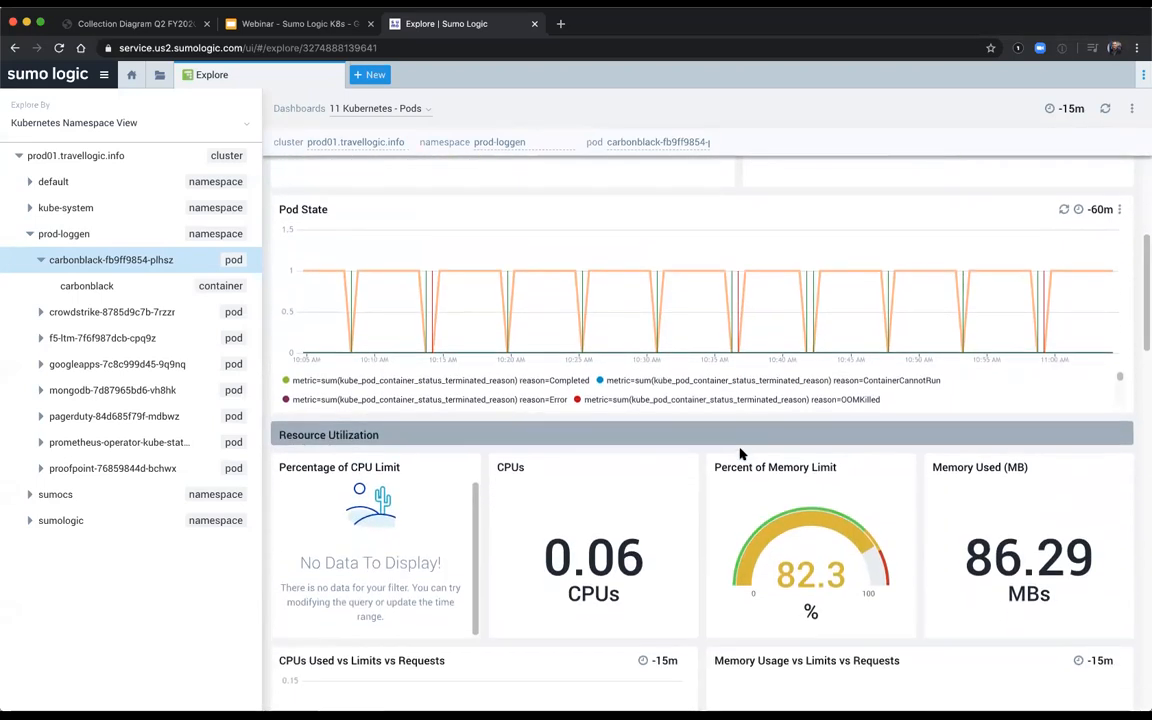
scroll(740, 452, down, 5)
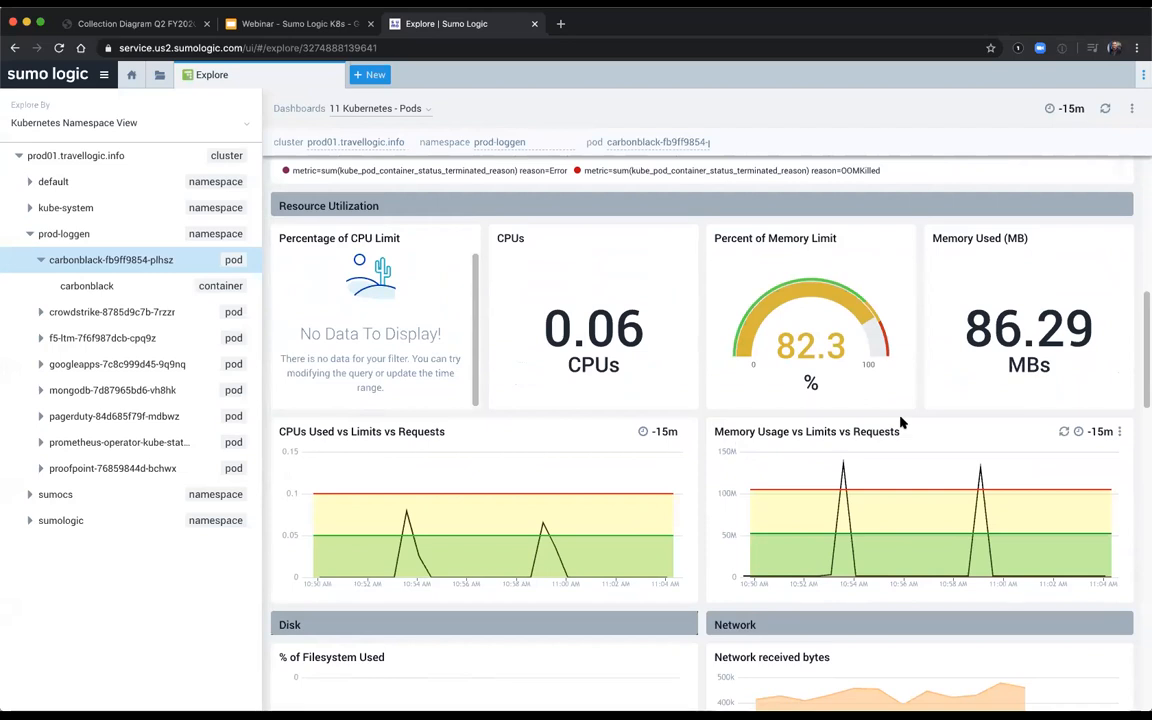
mouse_move(822, 576)
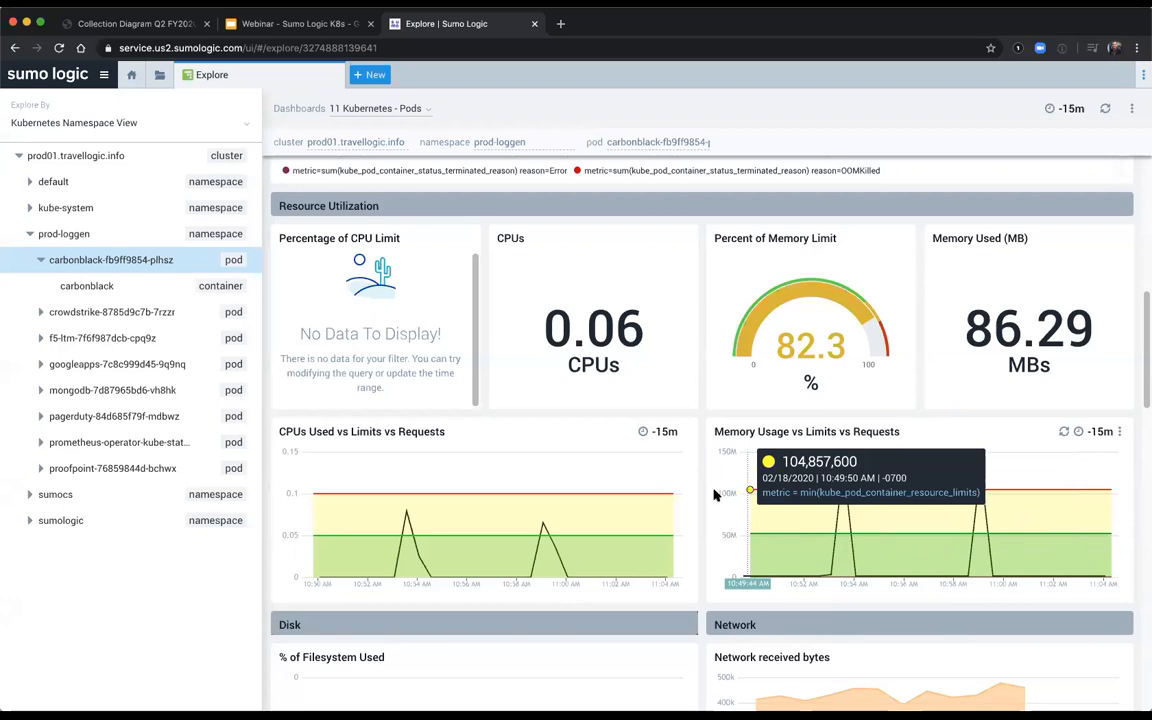
Step: Check the carbonblack pod's disk, network and container charts, inspect the spike in Terminated Containers by Reason, and return to the Overview section
scroll(703, 509, down, 4)
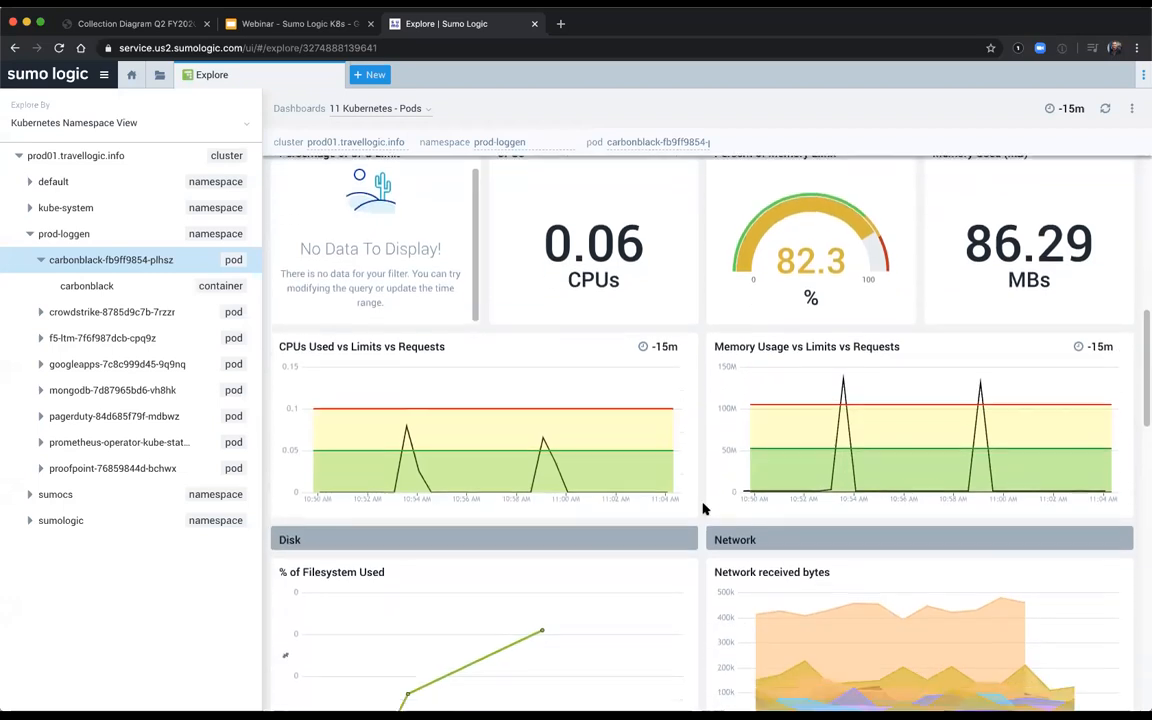
scroll(703, 509, down, 4)
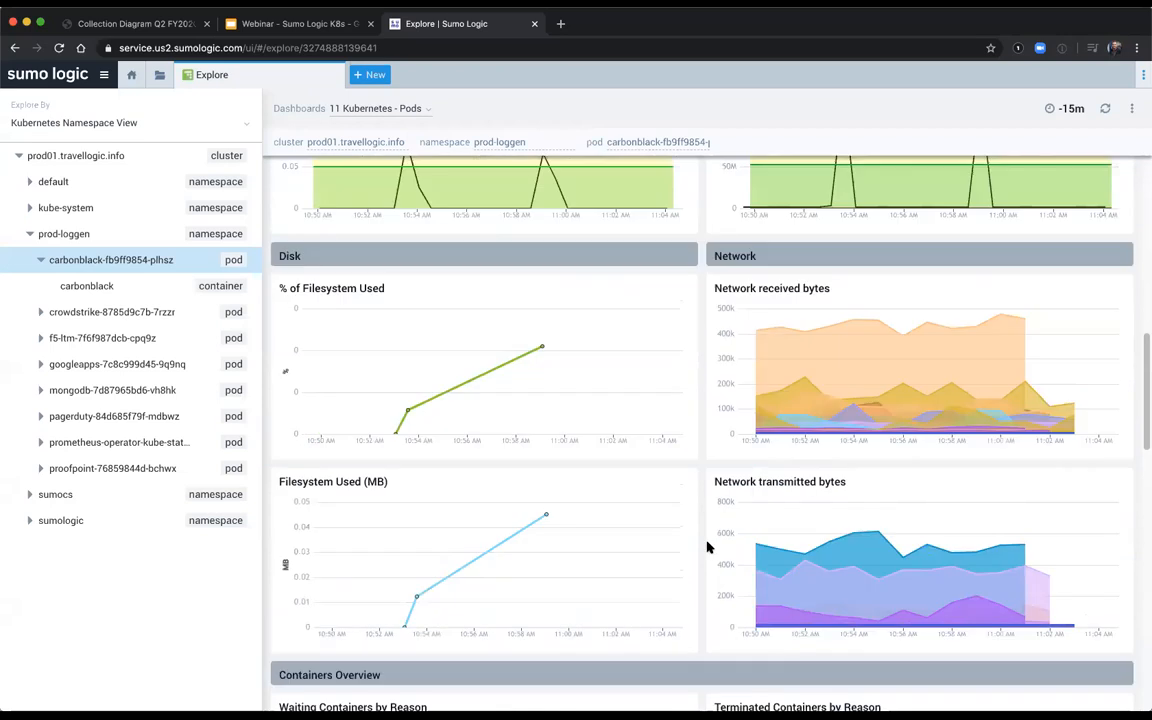
scroll(706, 547, down, 6)
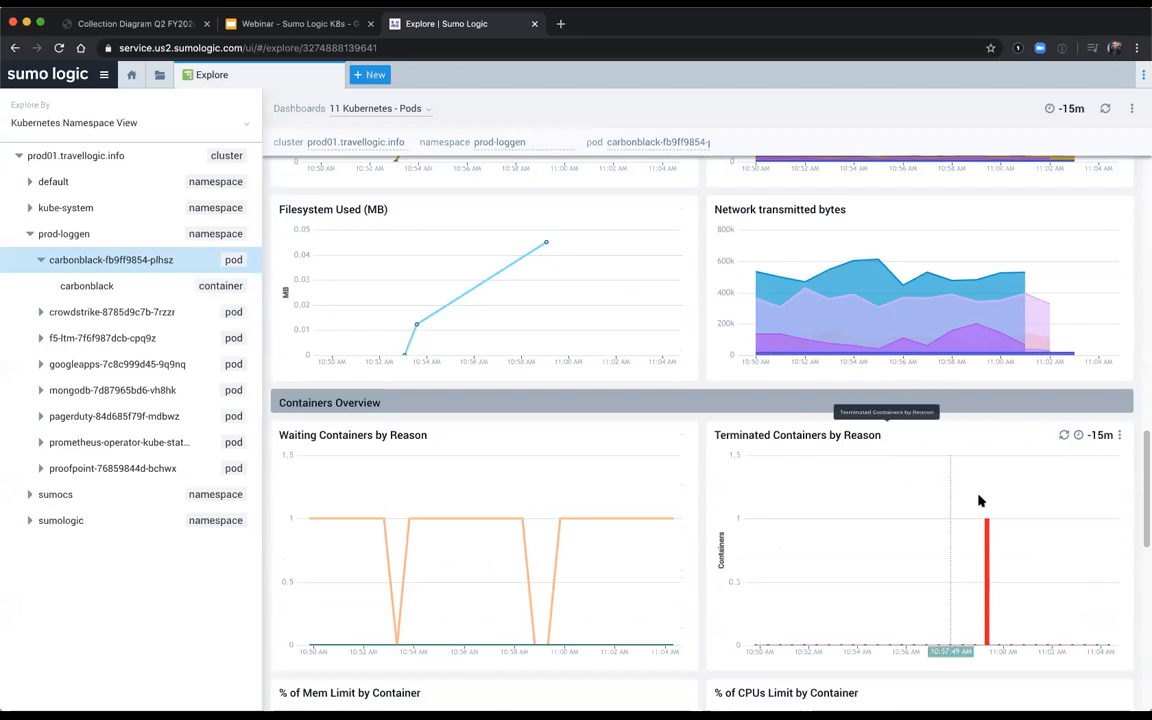
mouse_move(988, 522)
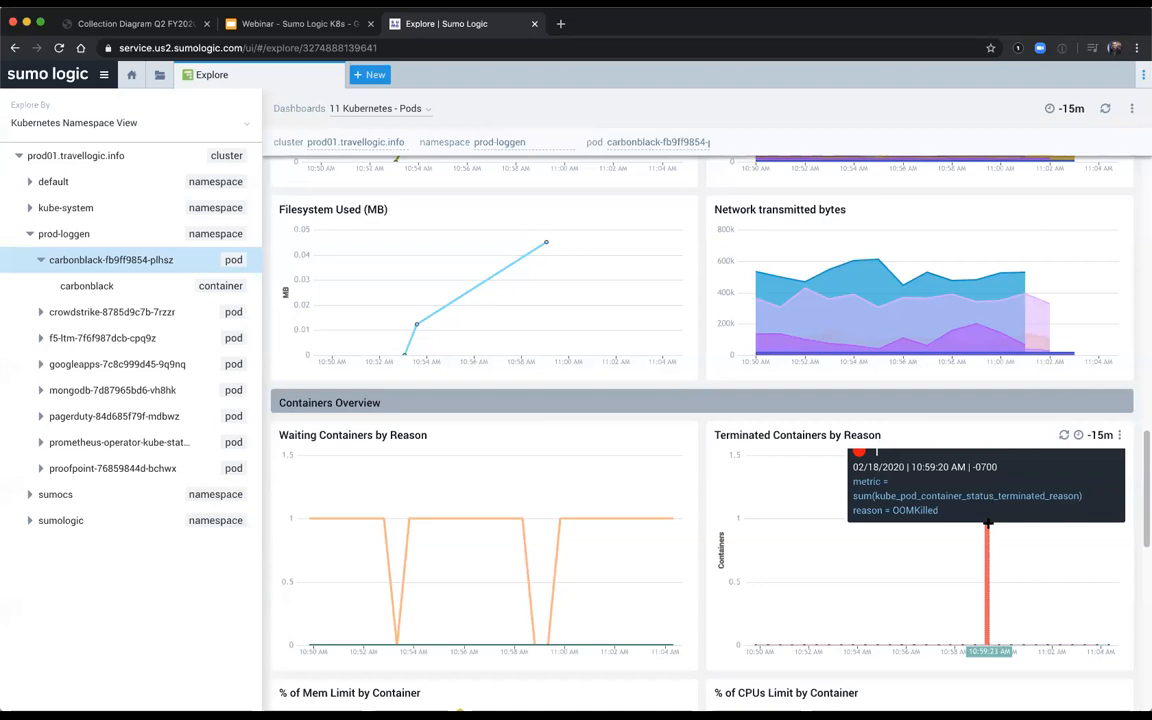
scroll(761, 473, up, 10)
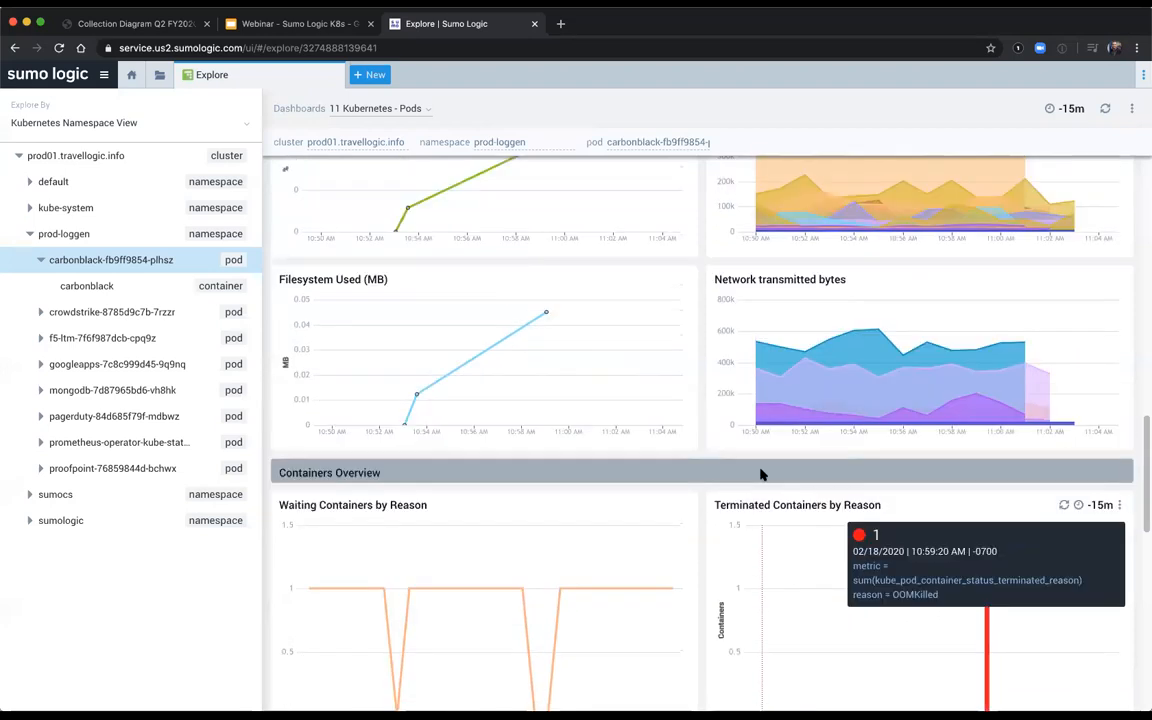
scroll(761, 473, up, 5)
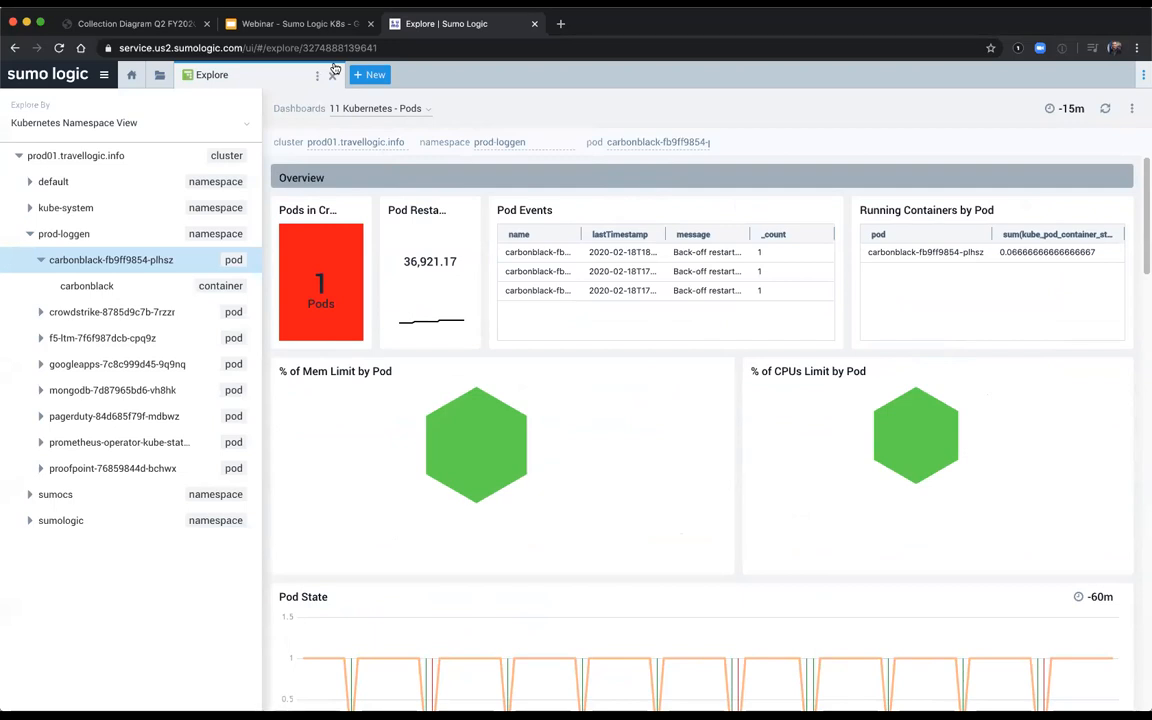
Step: Switch to the Webinar - Sumo Logic K8s deck in Google Slides and present it, advancing to the K8s Data Collection slide
click(280, 27)
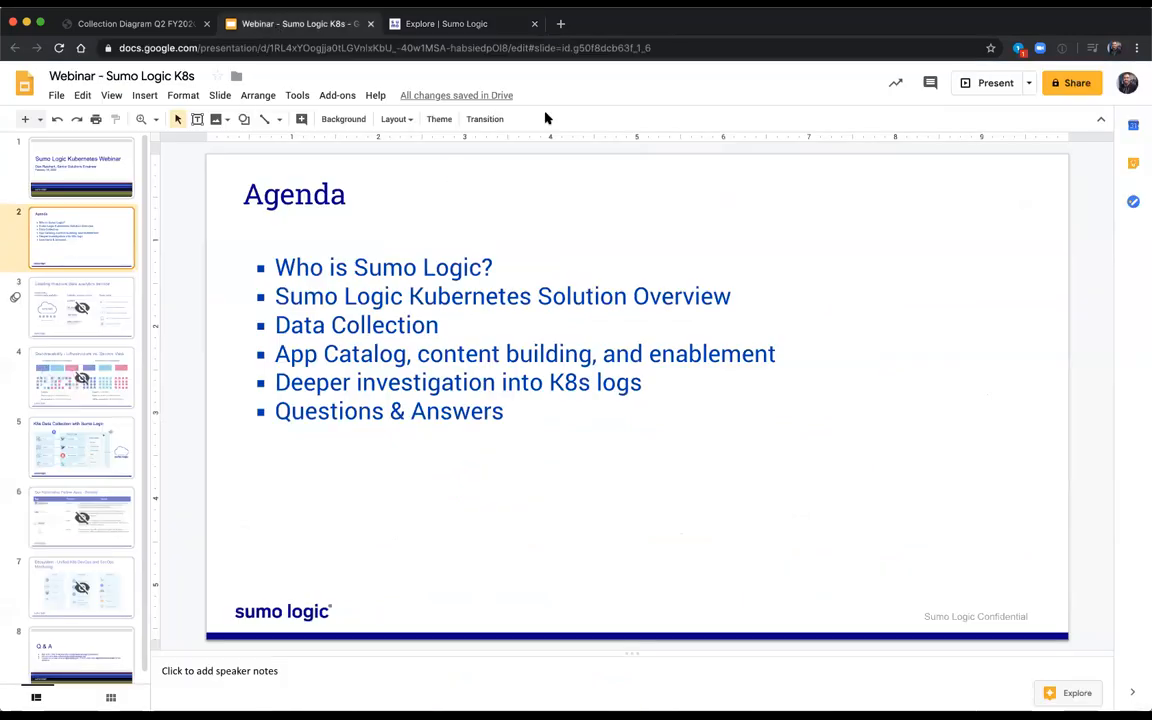
click(985, 84)
key(Right)
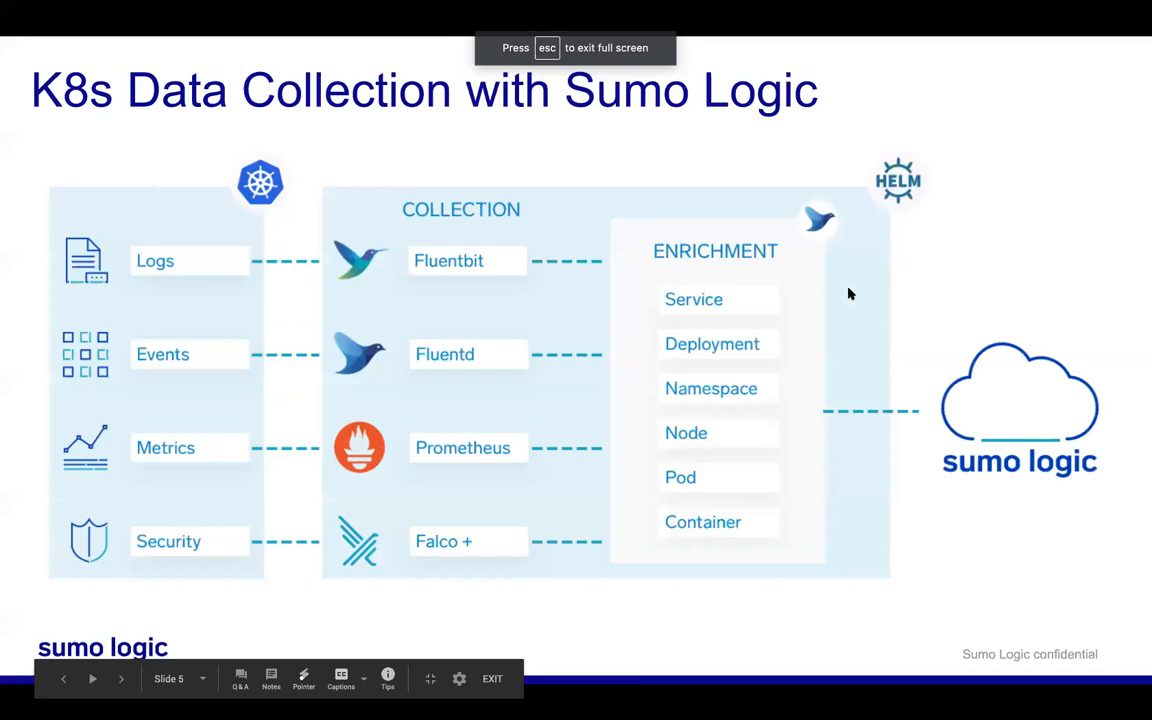
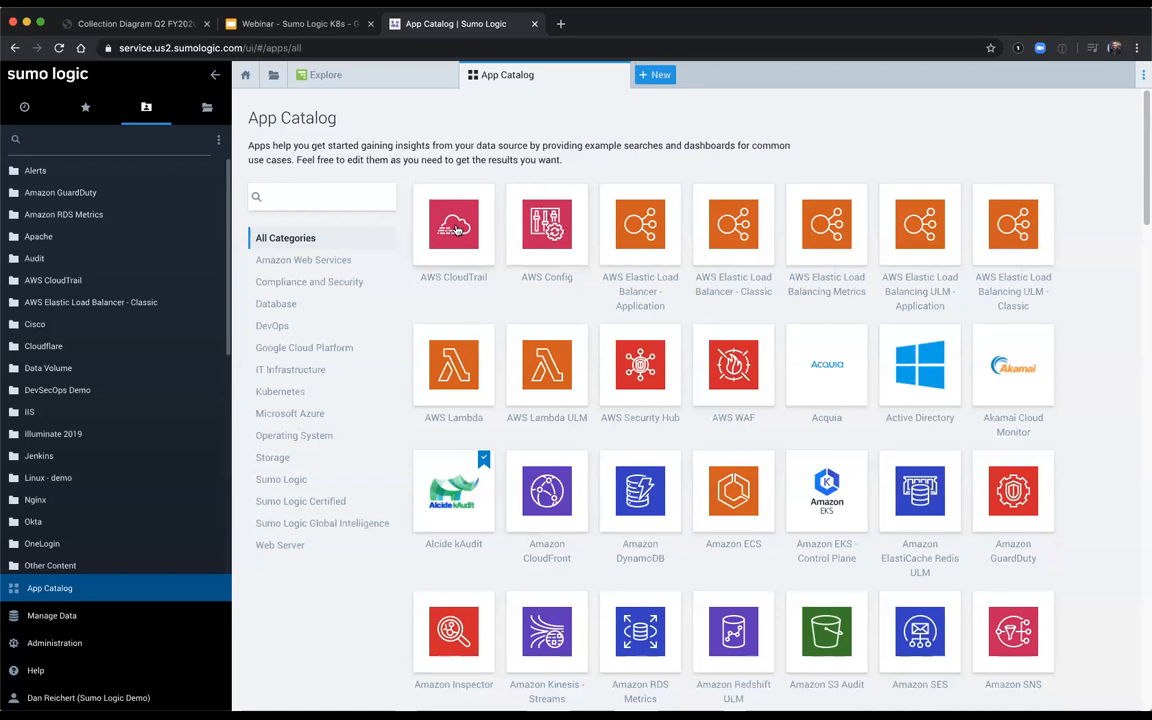
Step: Open the AWS CloudTrail app in the App Catalog, view its Add to Library settings, and cancel without adding it
click(456, 230)
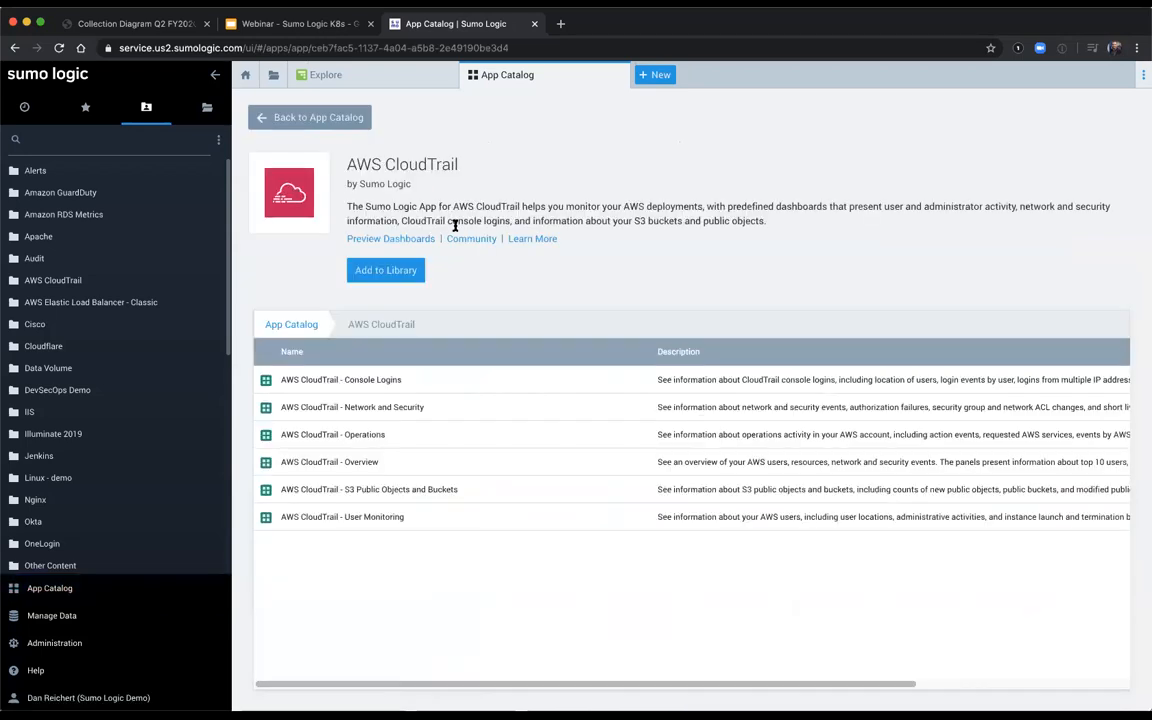
click(394, 274)
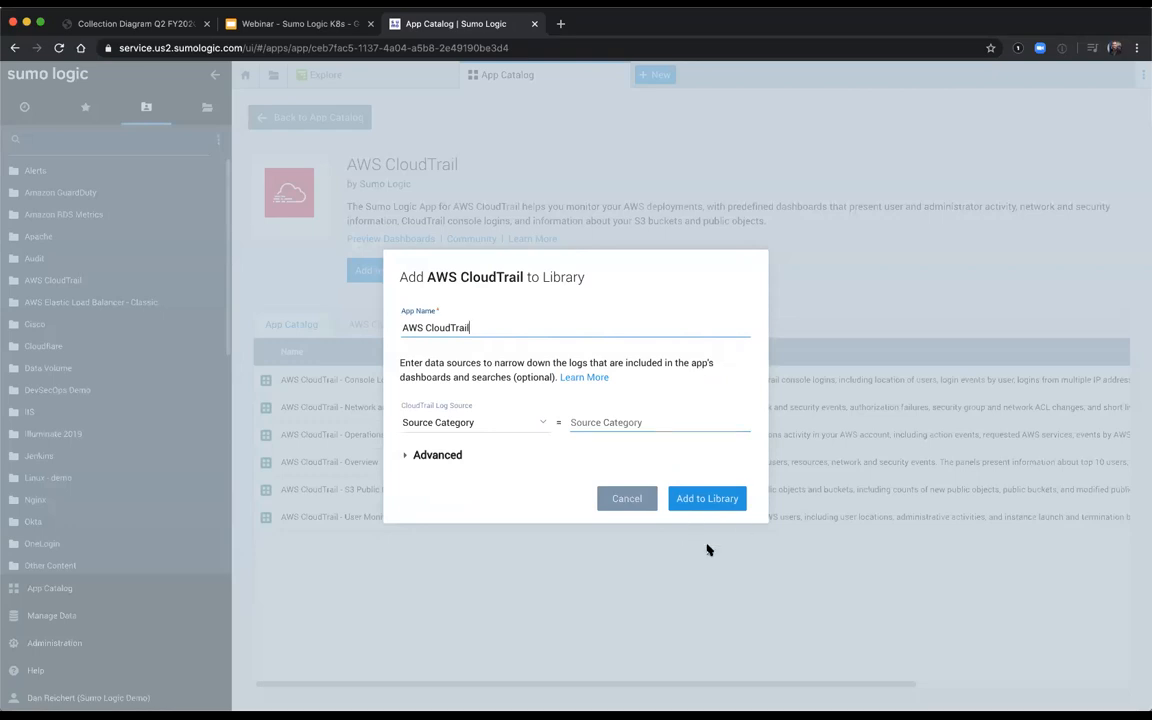
click(641, 503)
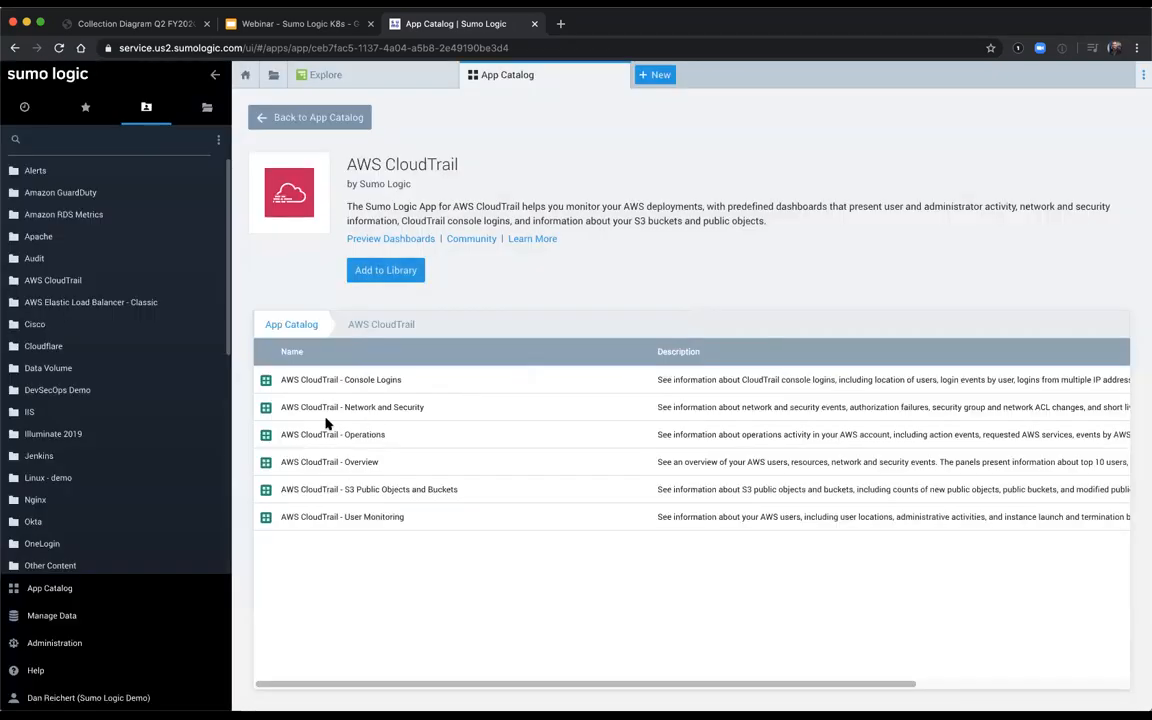
Step: Open the AWS CloudTrail - Console Logins dashboard from the library and show the search behind its Logins from Outside the USA panel
click(82, 280)
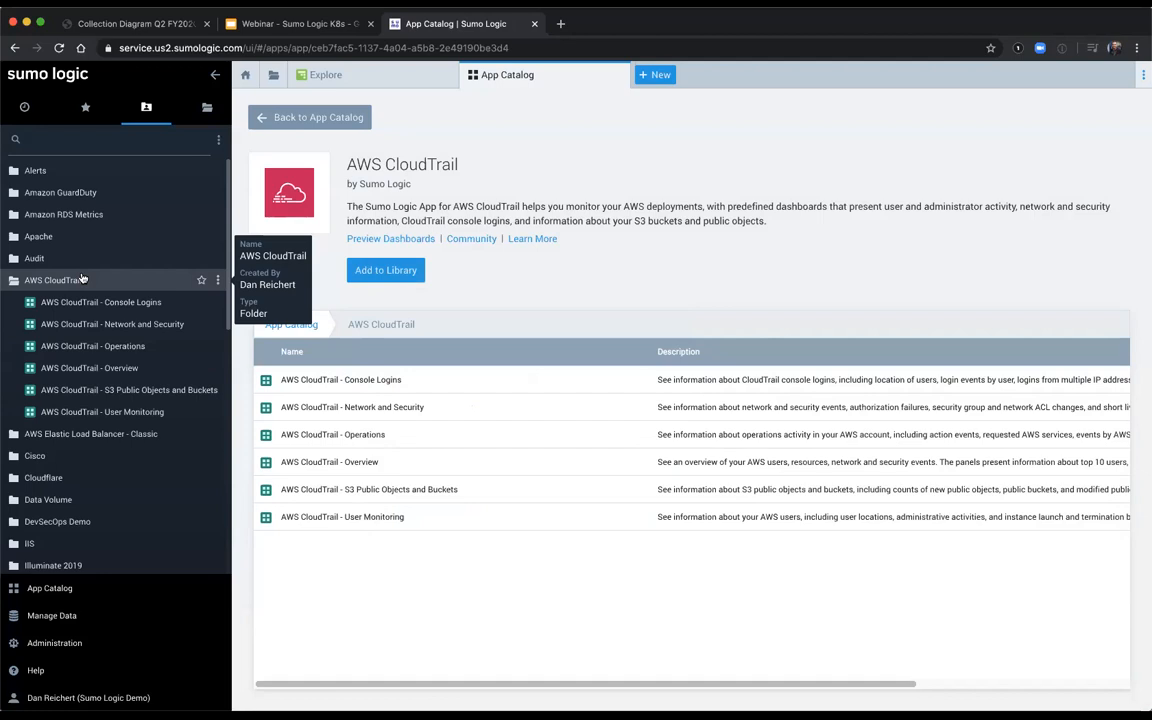
click(123, 302)
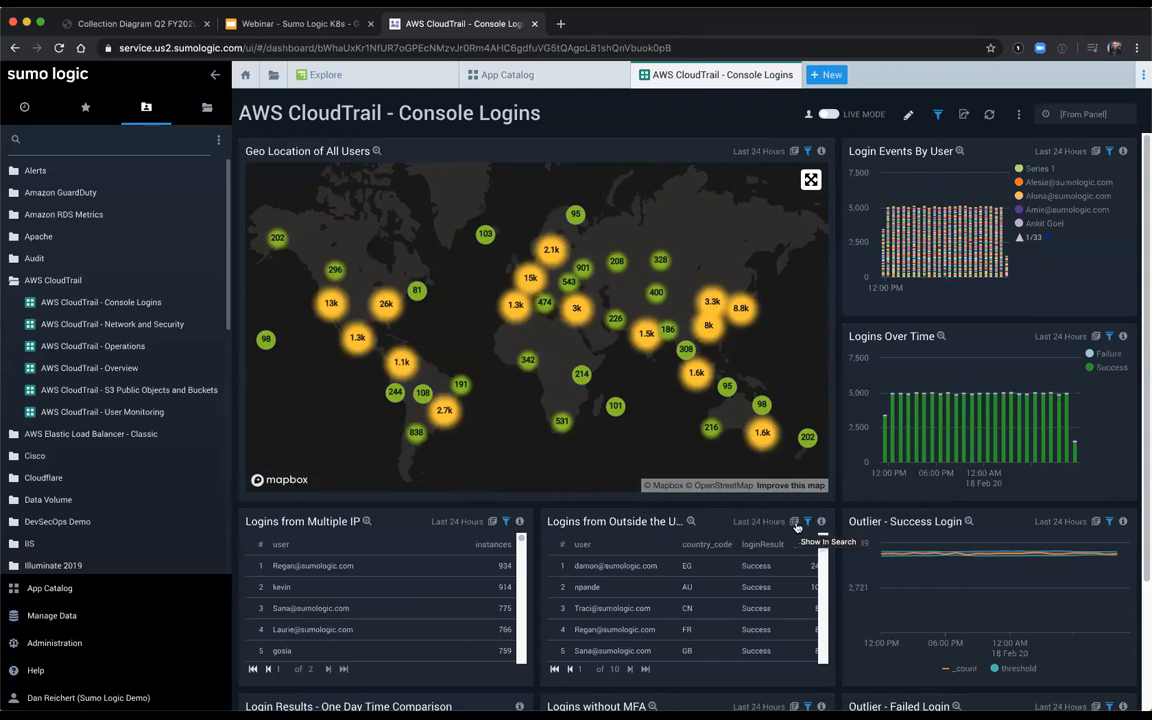
click(795, 524)
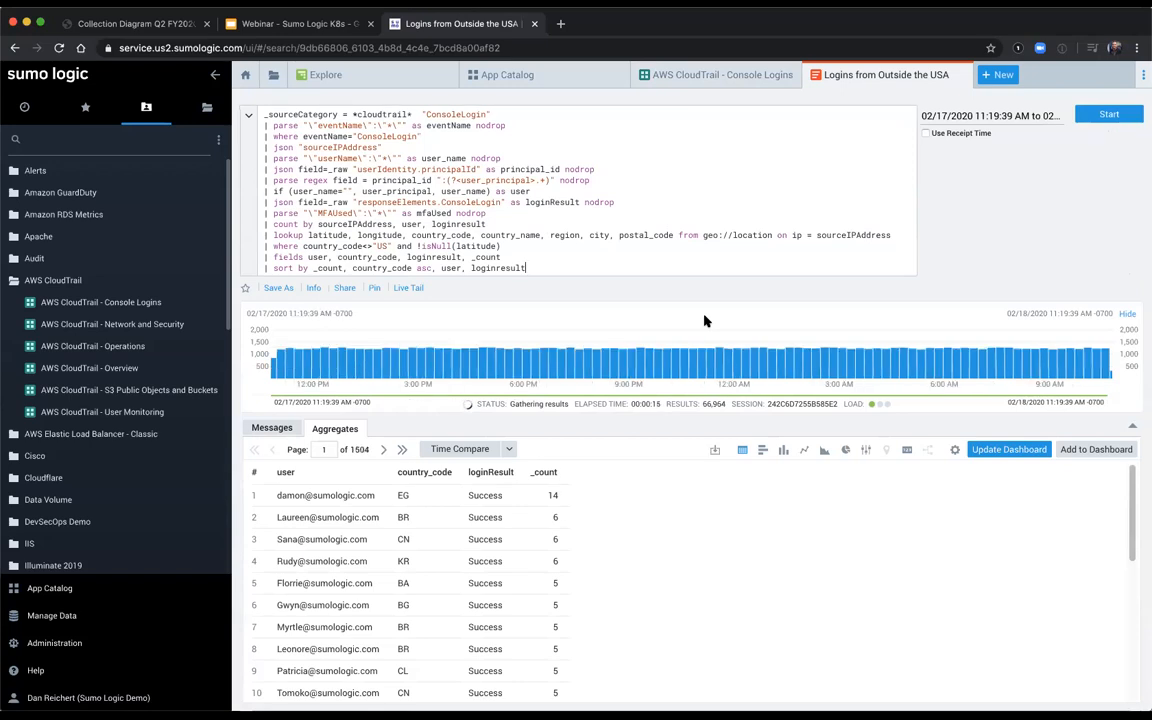
Step: Start saving the Logins from Outside the USA search with "Alert" added to its name, and proceed to its scheduling options
click(278, 289)
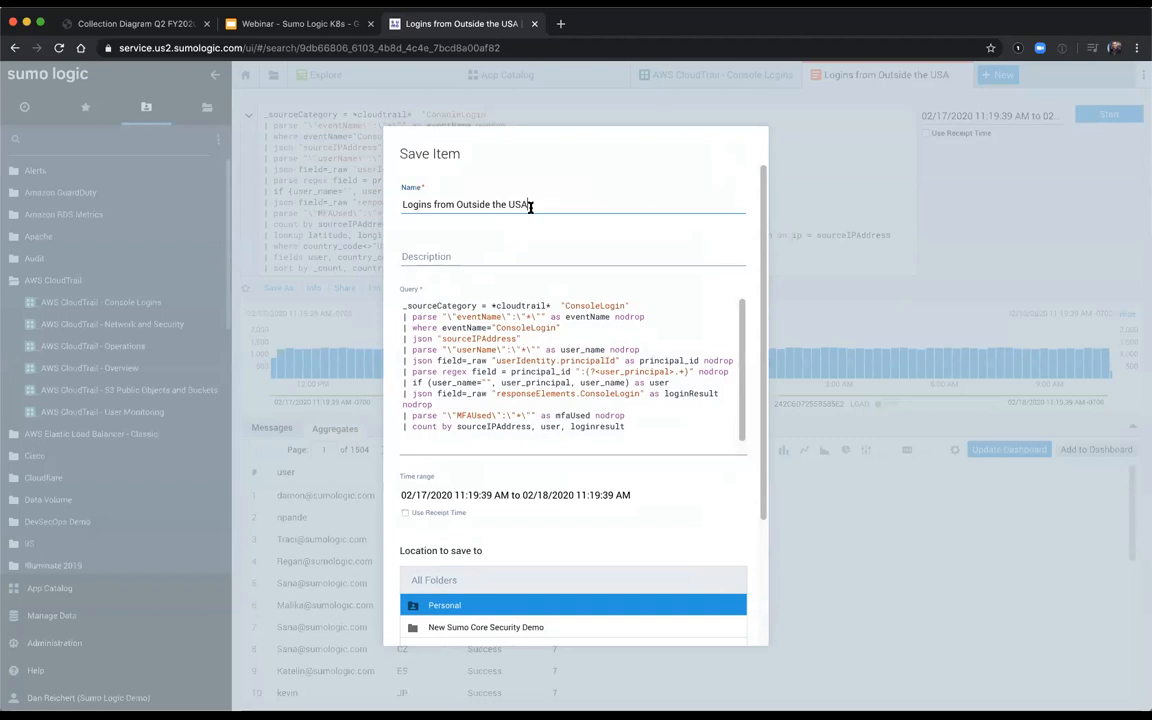
text(Alert)
scroll(675, 523, down, 3)
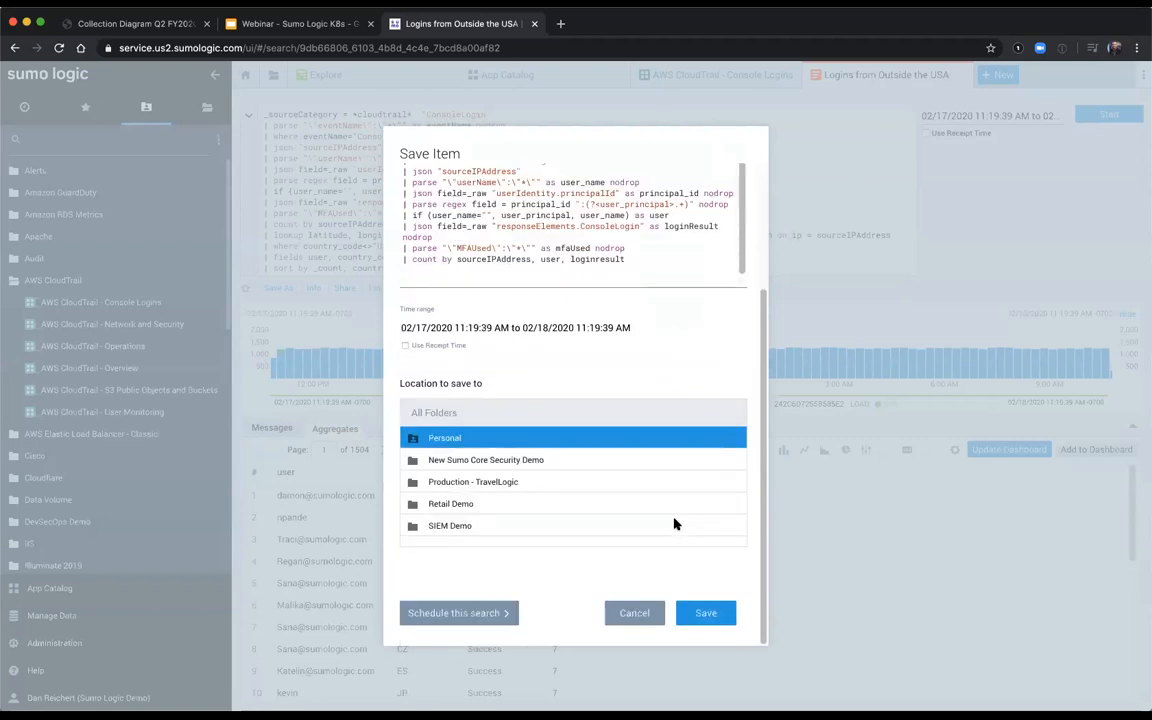
click(428, 614)
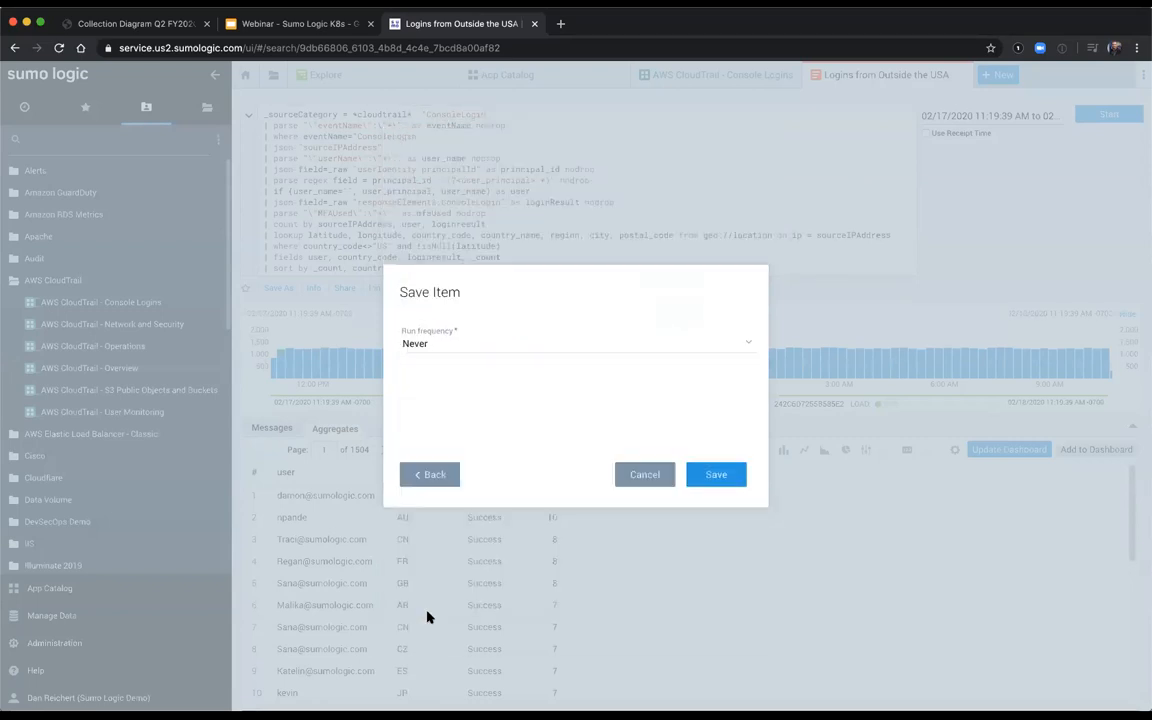
Step: Set the scheduled search's run frequency to Real Time and its time range to Last 15 Minutes
click(424, 343)
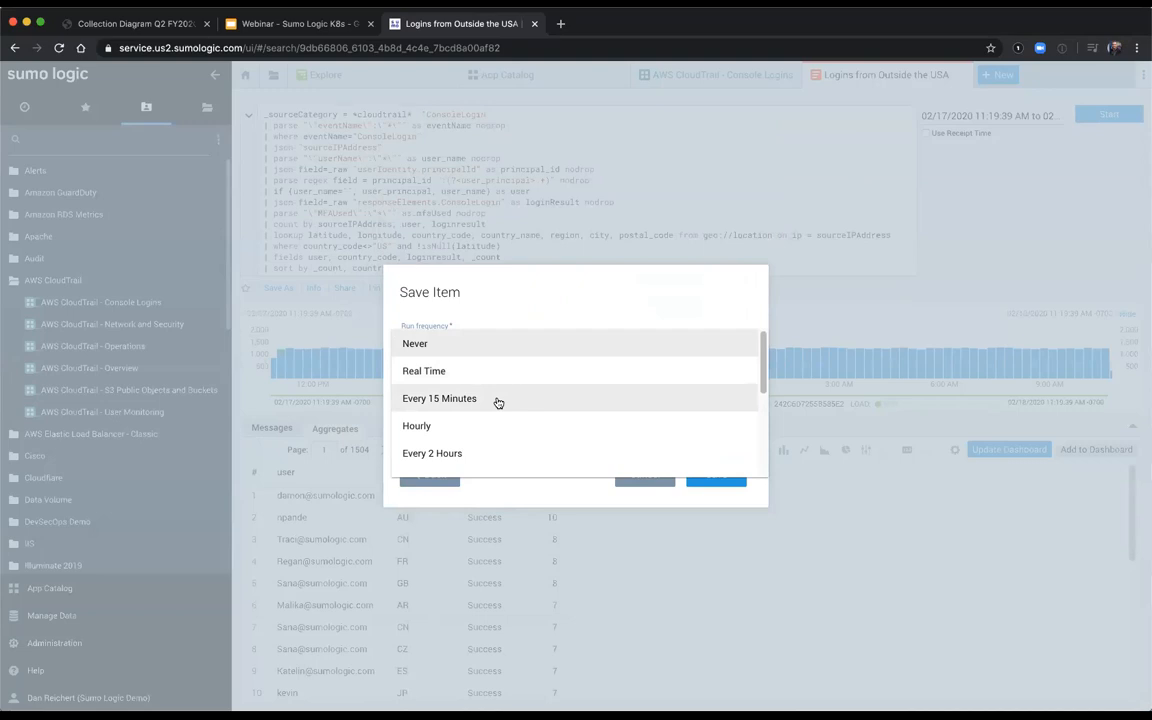
scroll(498, 402, down, 5)
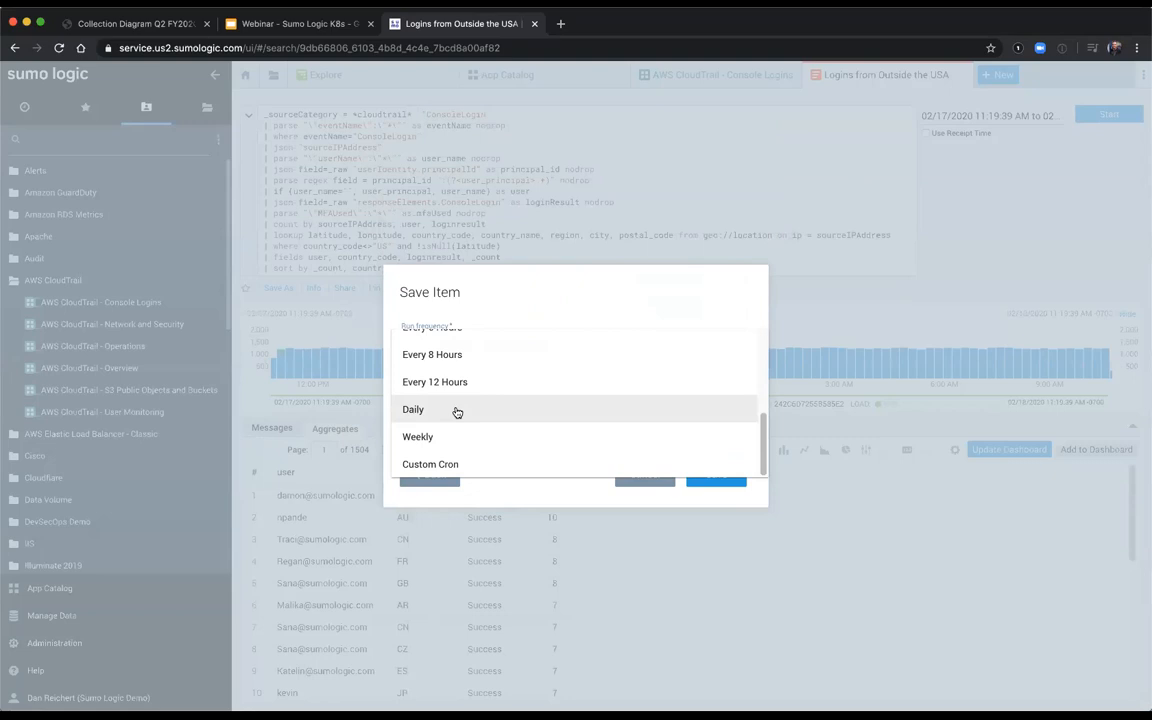
scroll(456, 412, up, 5)
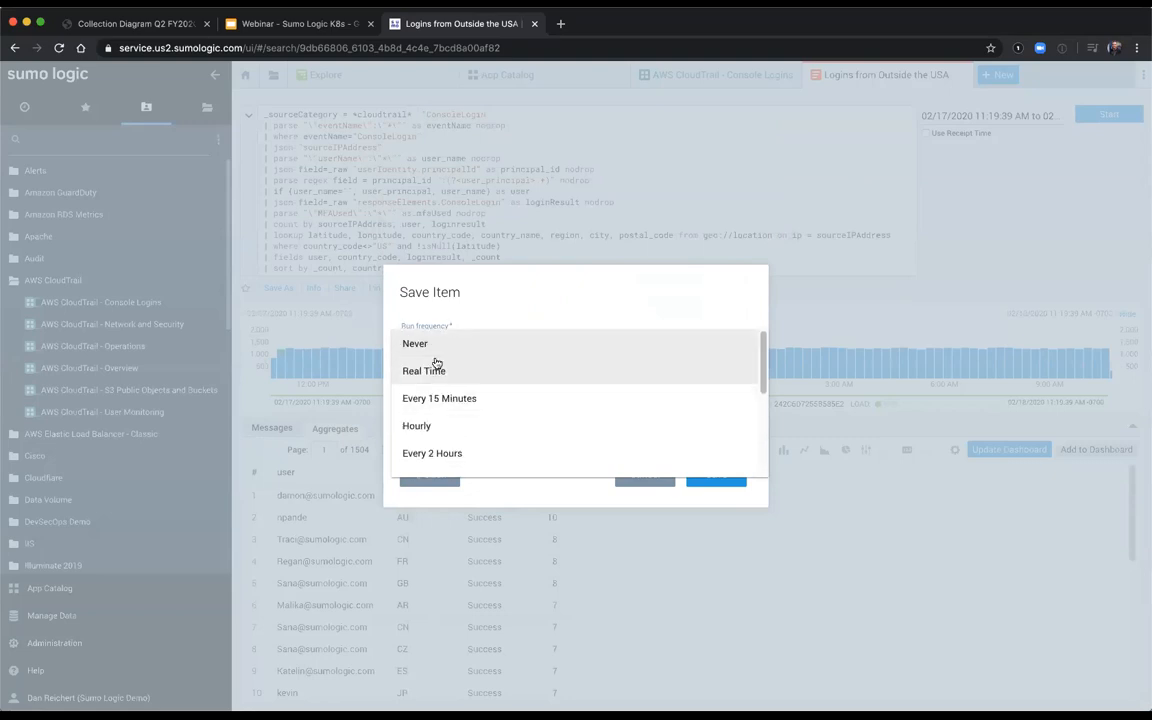
click(434, 368)
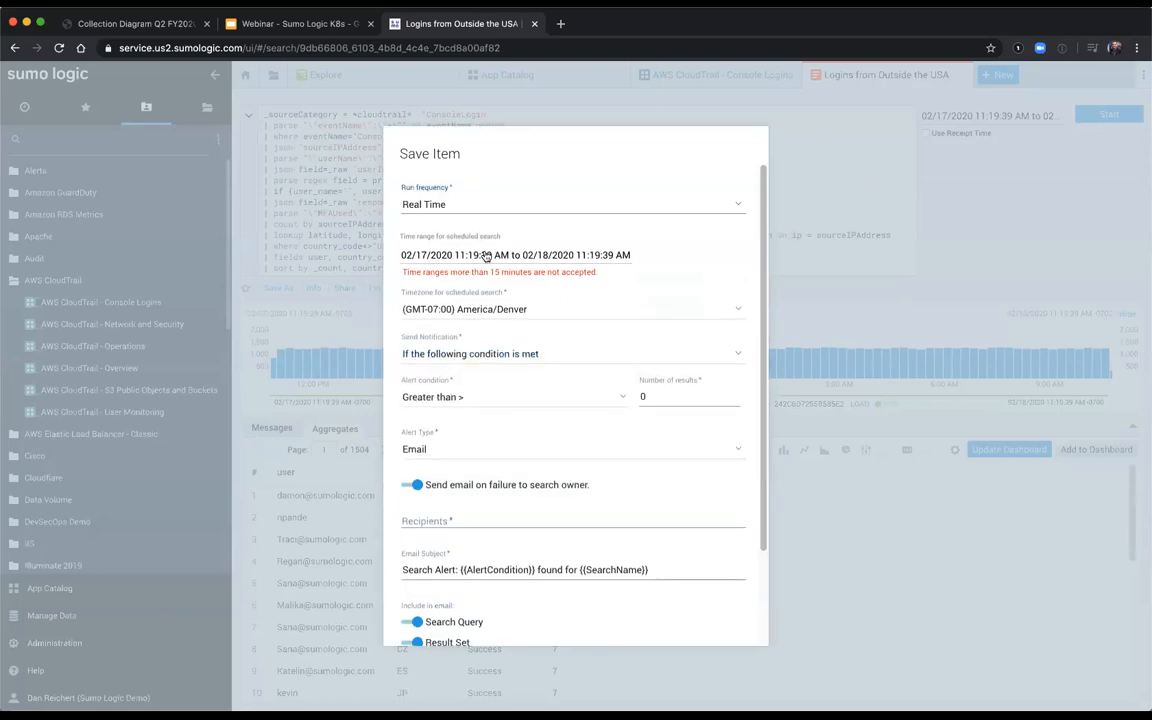
click(445, 253)
click(443, 346)
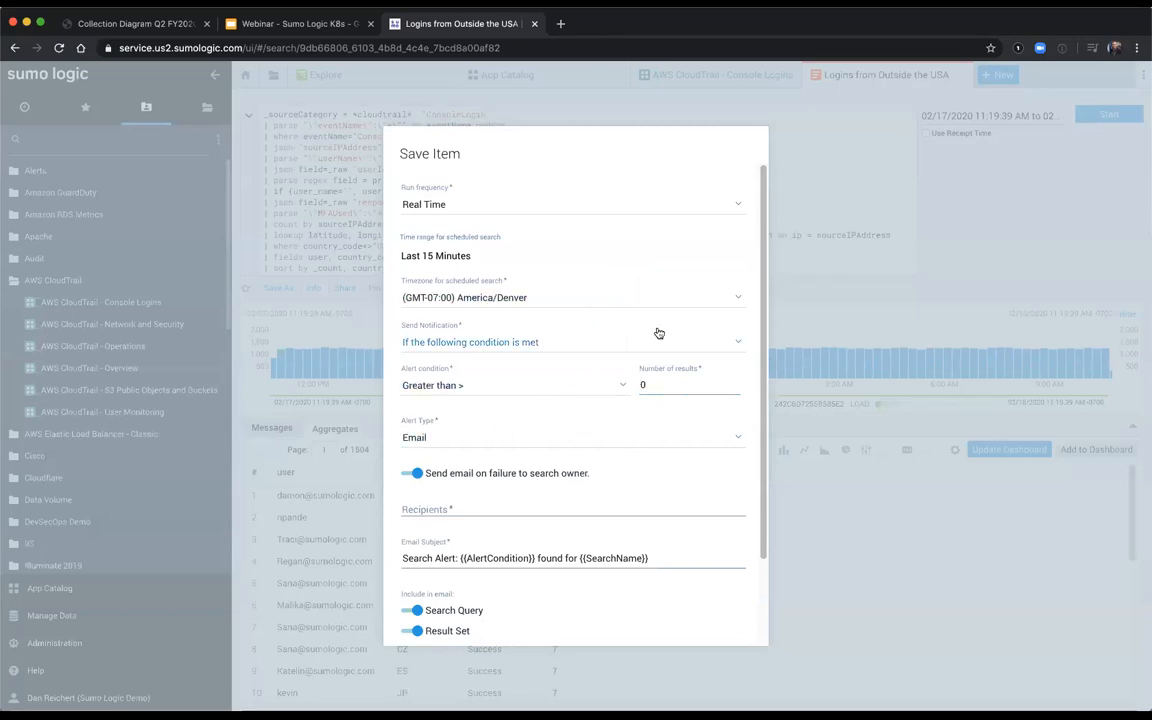
Step: Set the alert type to Webhook with the Prod01-Alerts connection, review the payload, and close the save dialog without saving
scroll(470, 399, down, 3)
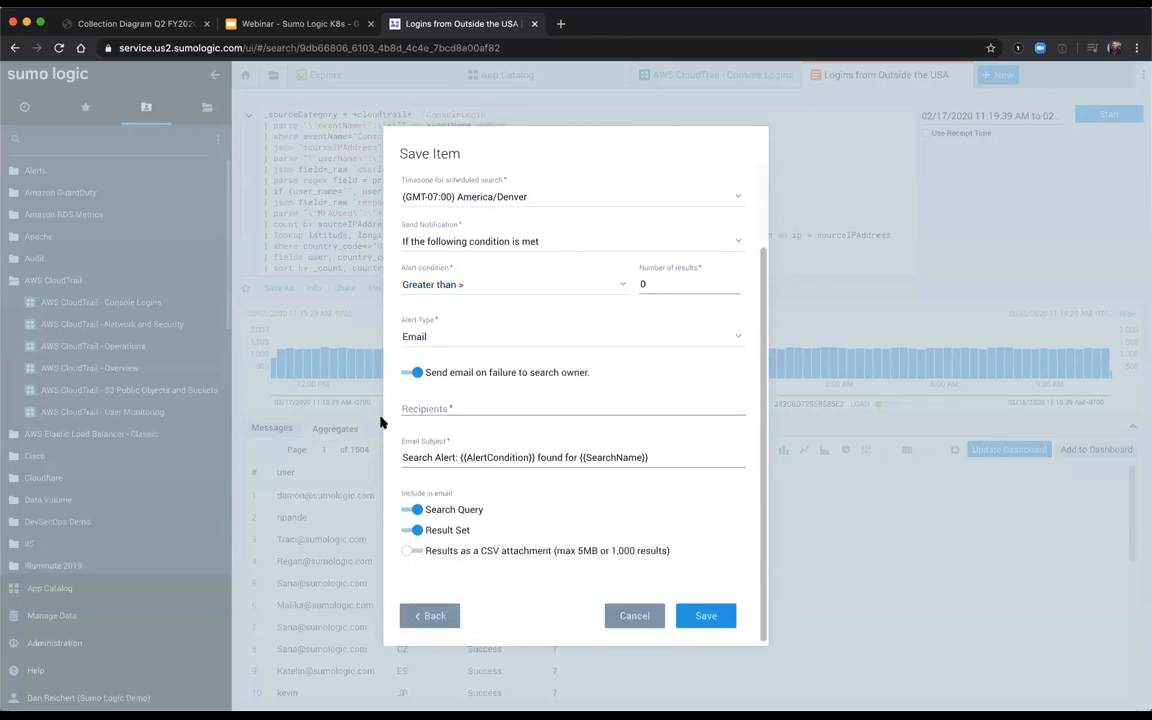
click(413, 334)
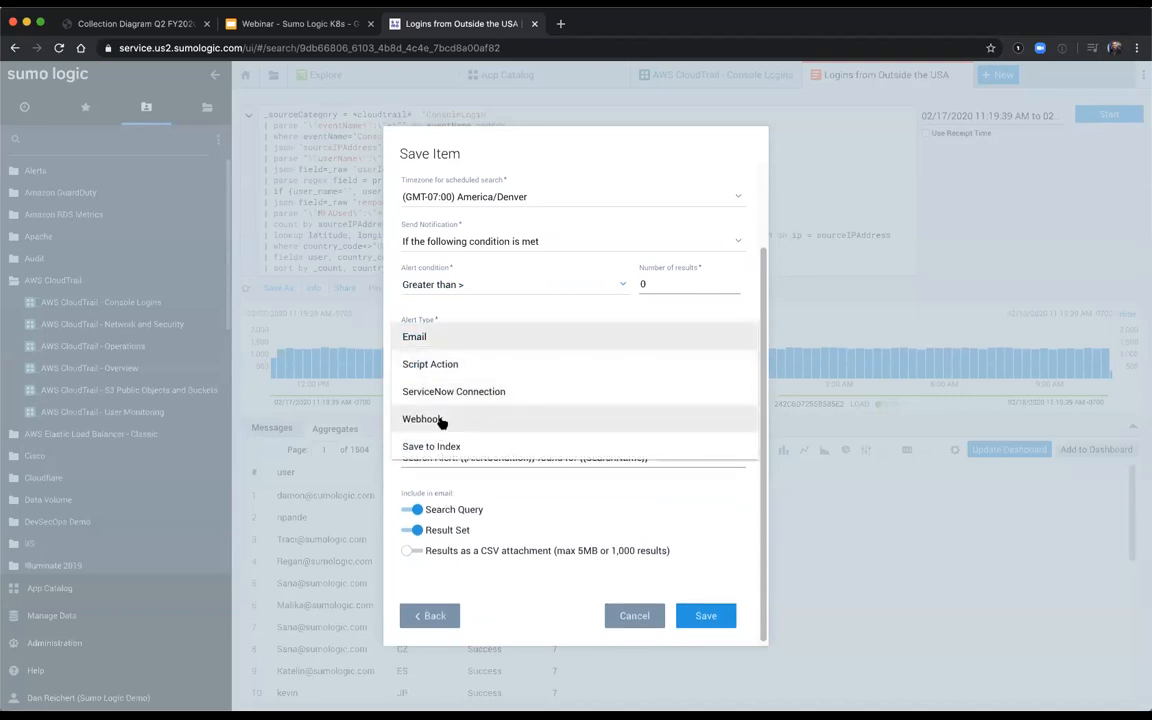
click(421, 419)
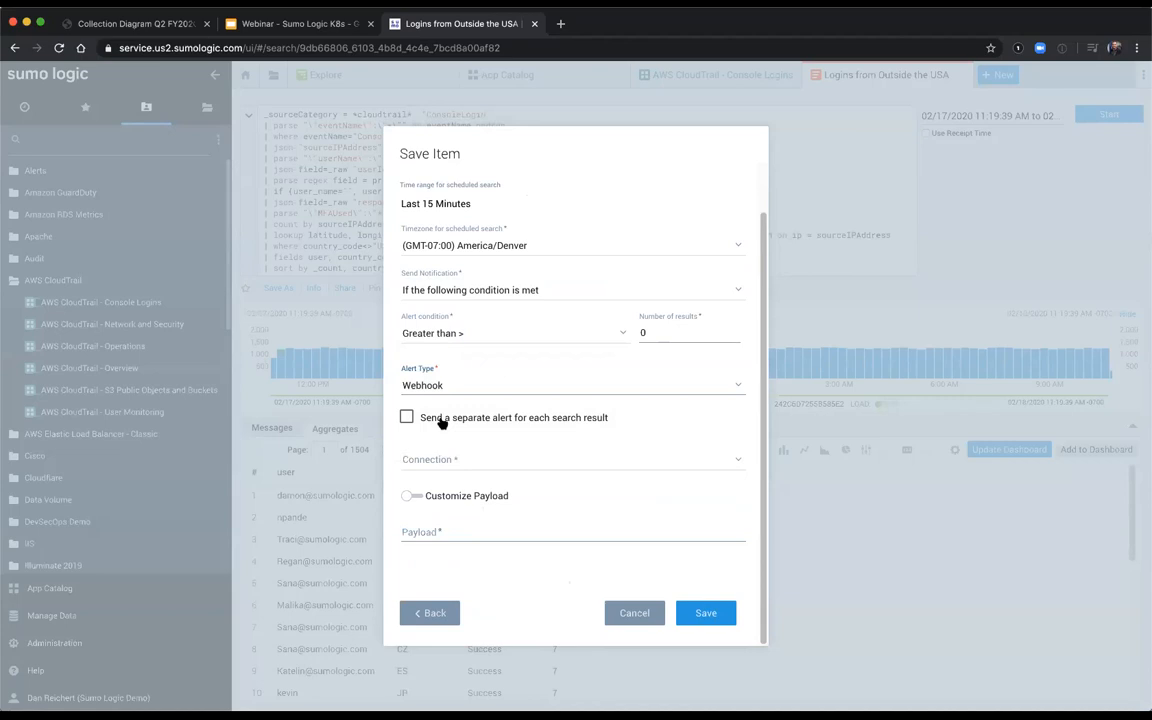
click(460, 468)
scroll(468, 500, down, 2)
scroll(468, 498, up, 2)
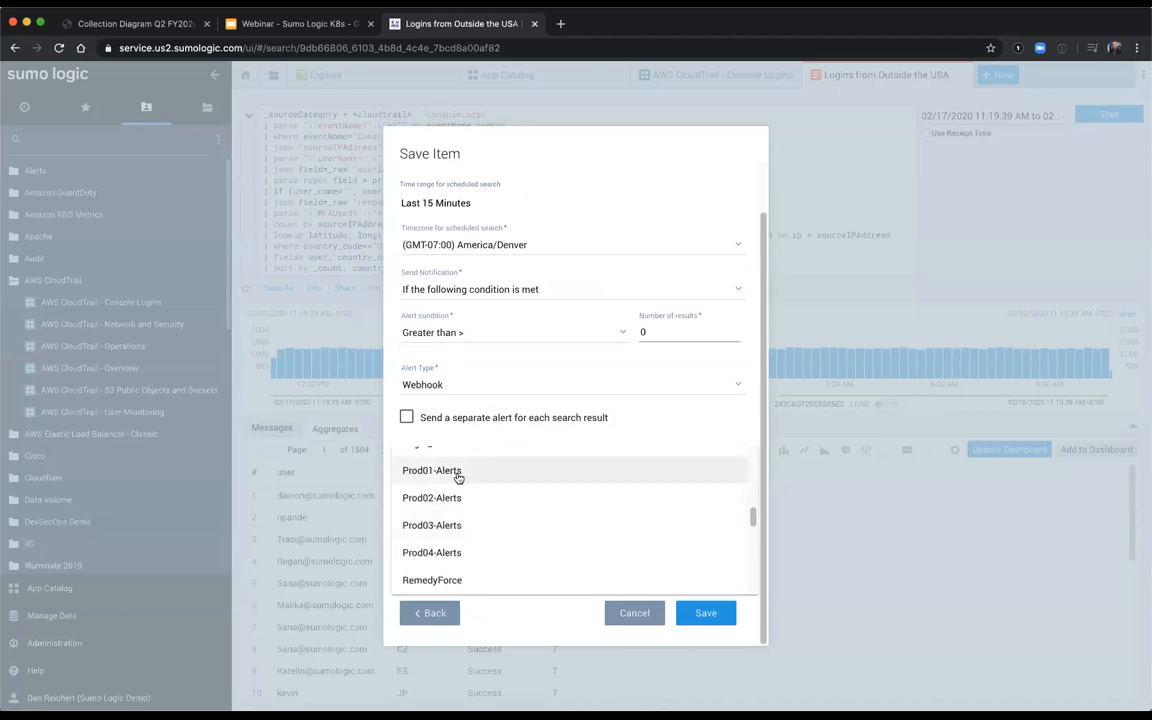
click(463, 471)
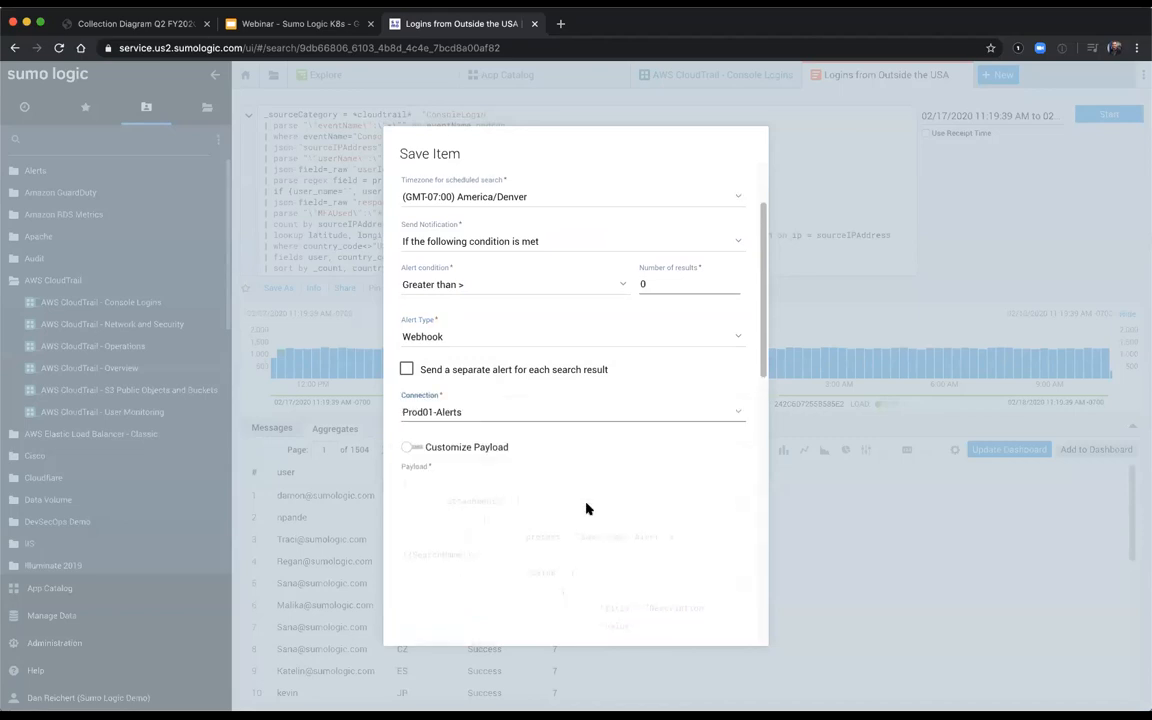
scroll(585, 505, down, 5)
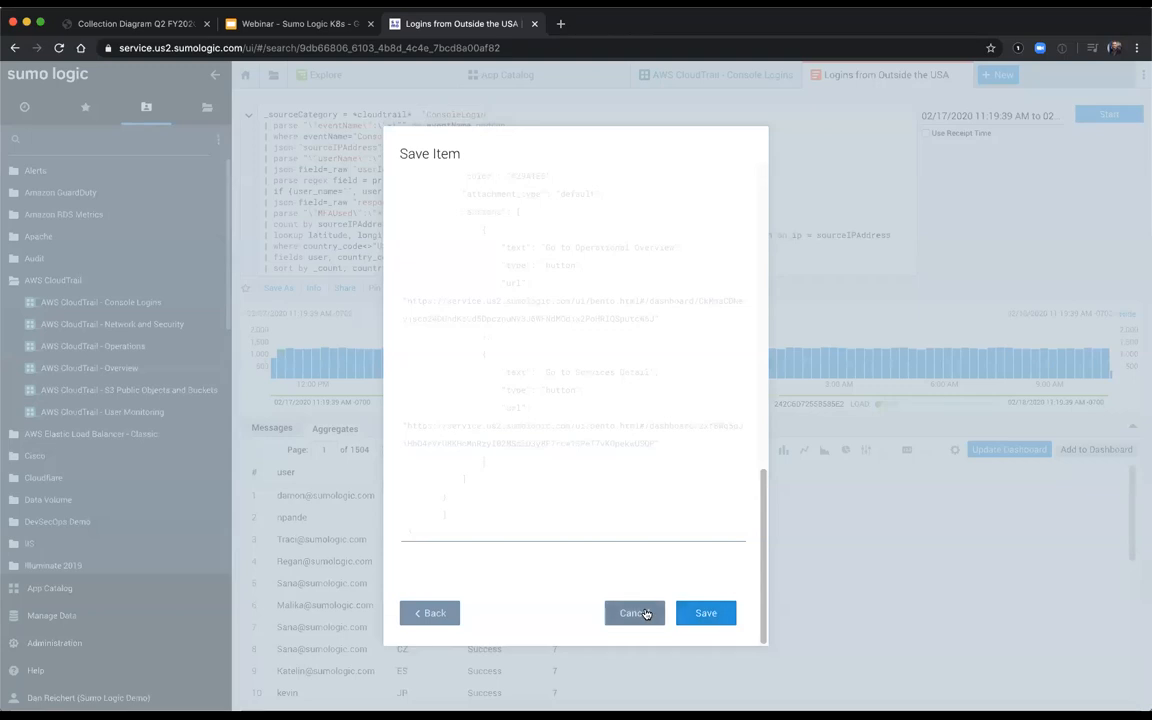
click(816, 557)
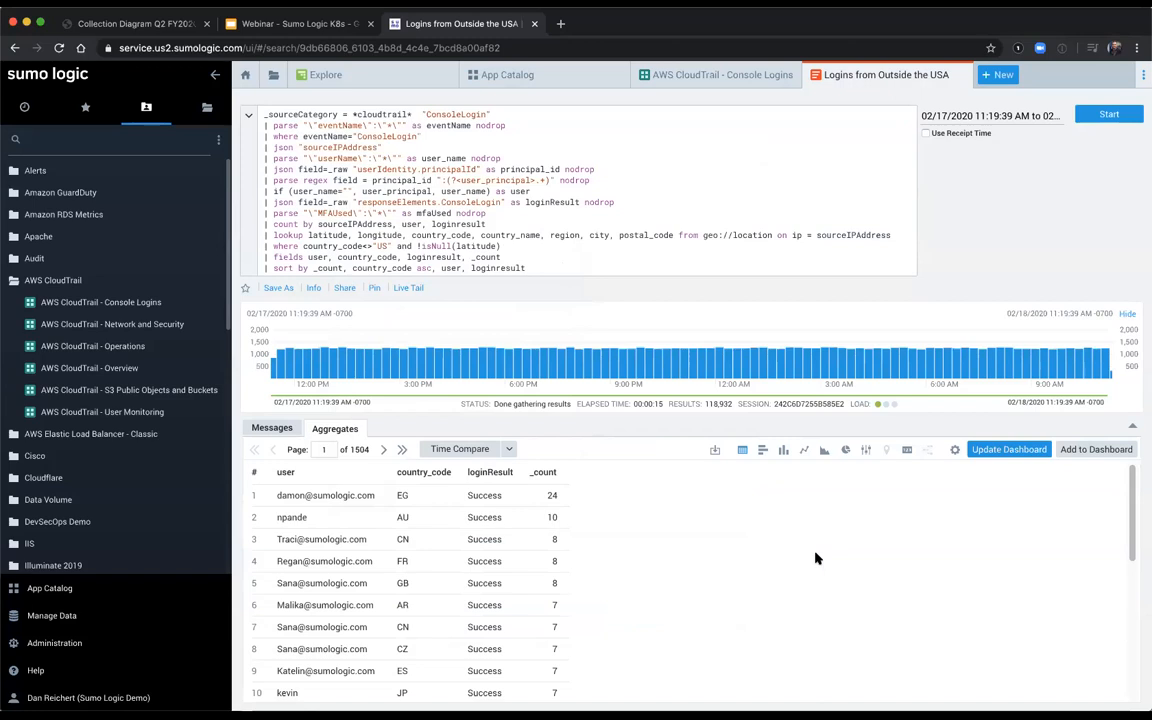
Step: Return to the full App Catalog and browse the available apps, from the AWS entries through Google Cloud, Kubernetes and PCI Compliance
click(517, 82)
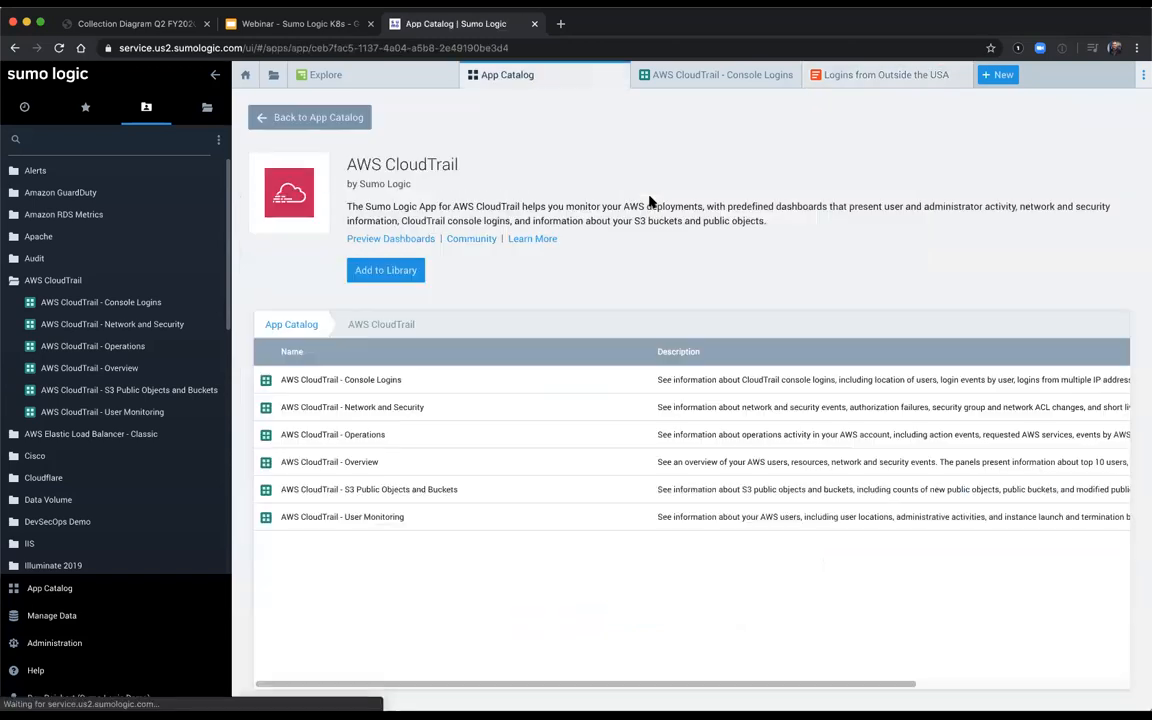
click(300, 116)
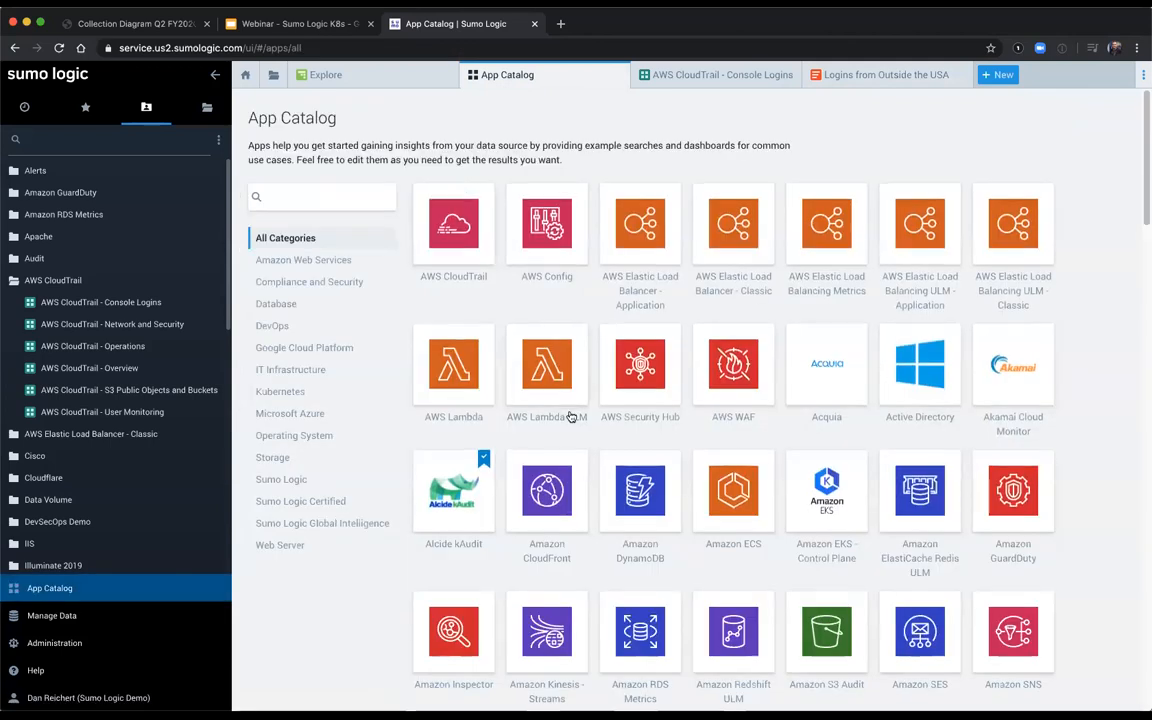
scroll(571, 412, down, 5)
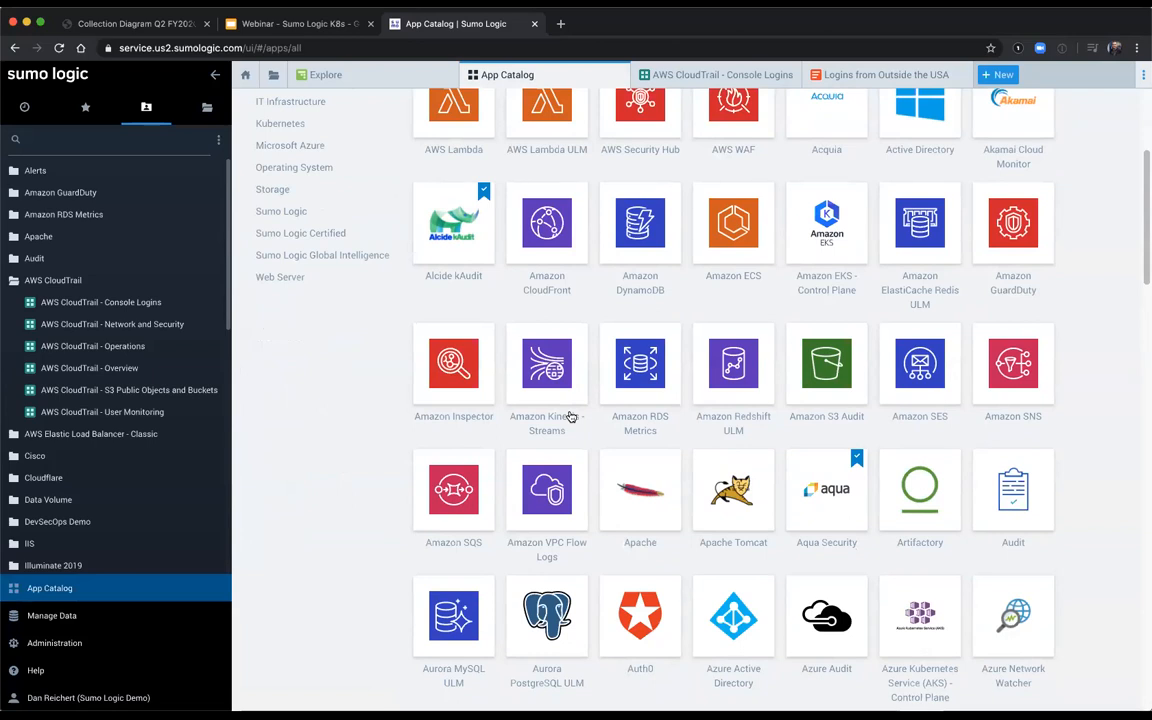
scroll(571, 416, down, 2)
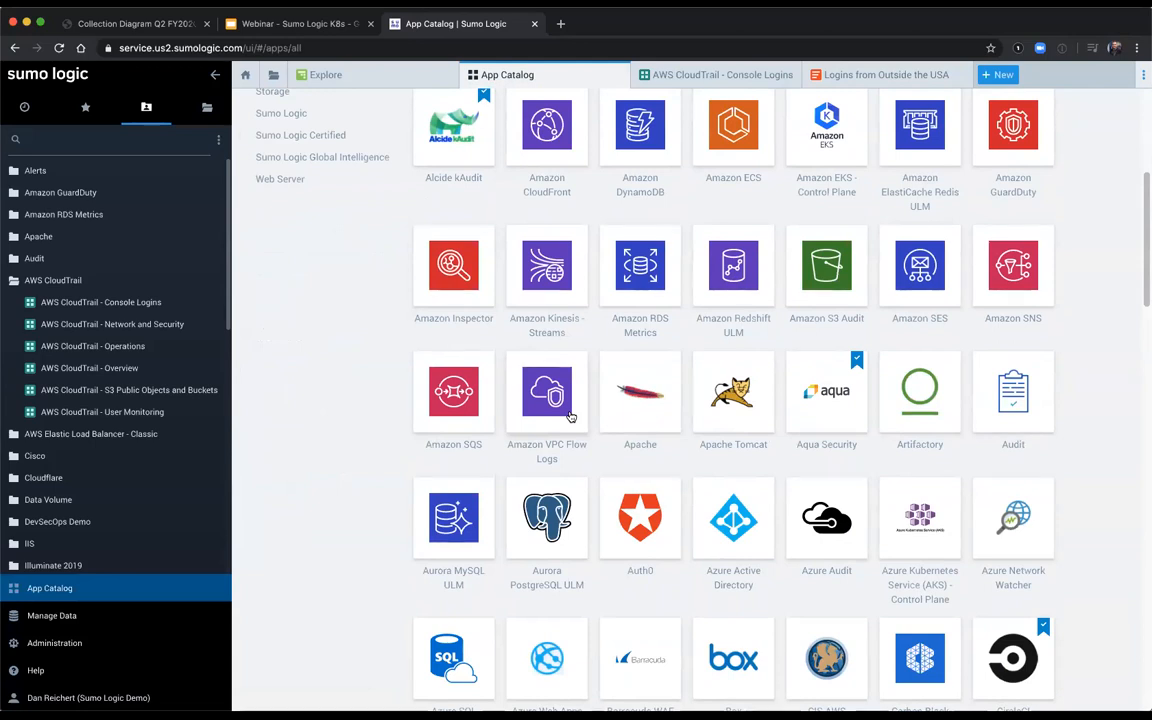
scroll(661, 445, down, 1)
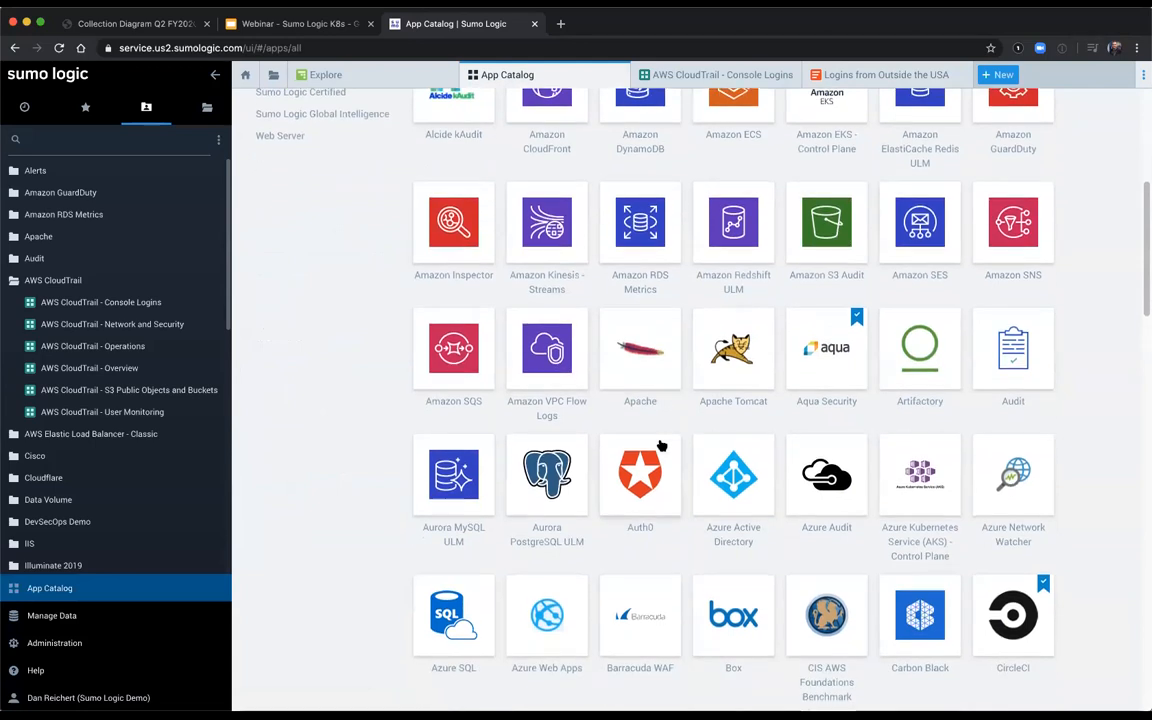
scroll(661, 445, down, 5)
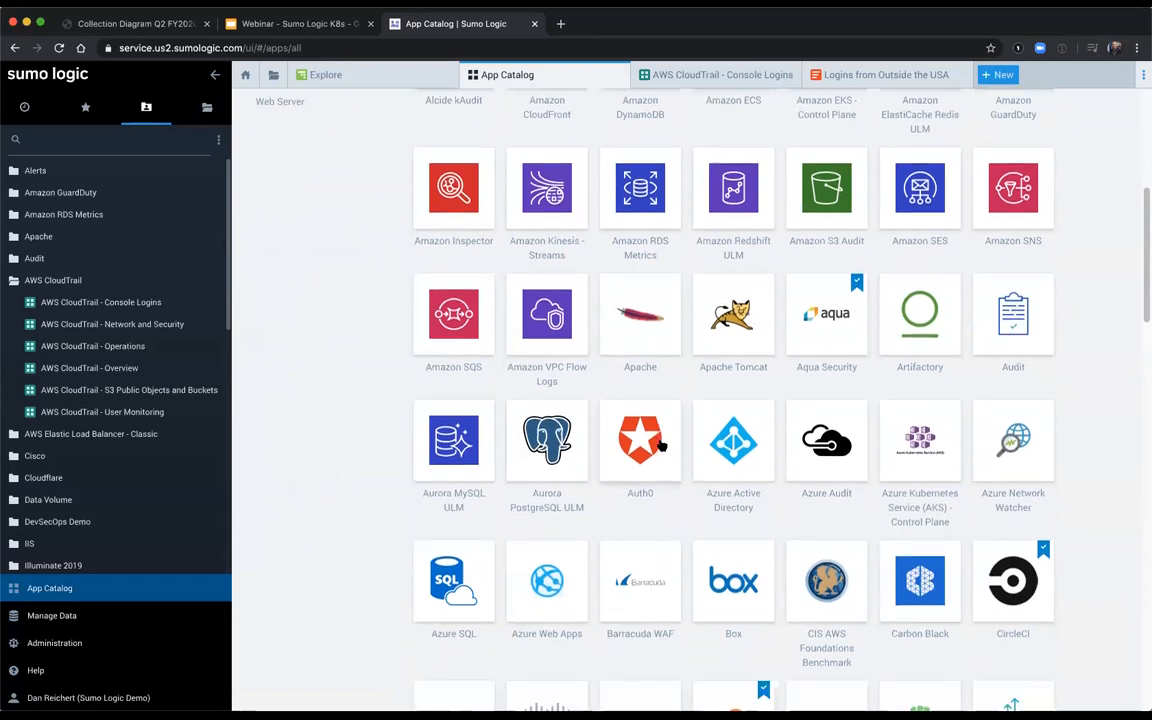
scroll(661, 445, down, 6)
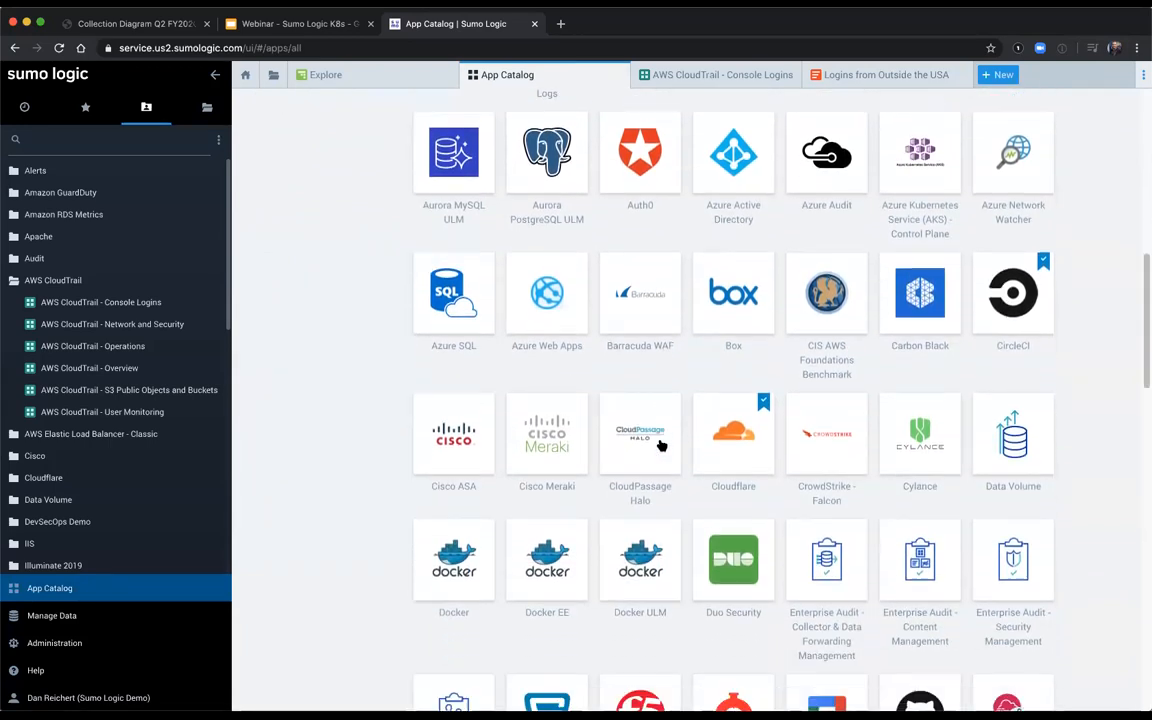
scroll(661, 445, down, 5)
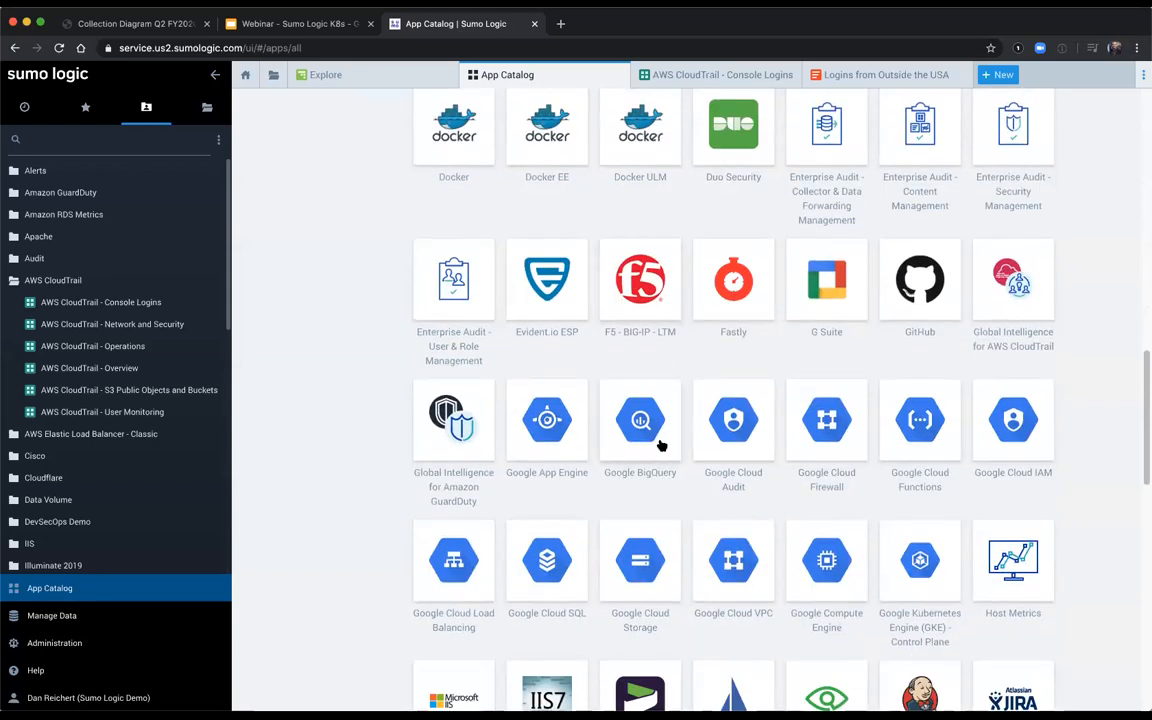
scroll(661, 445, down, 1)
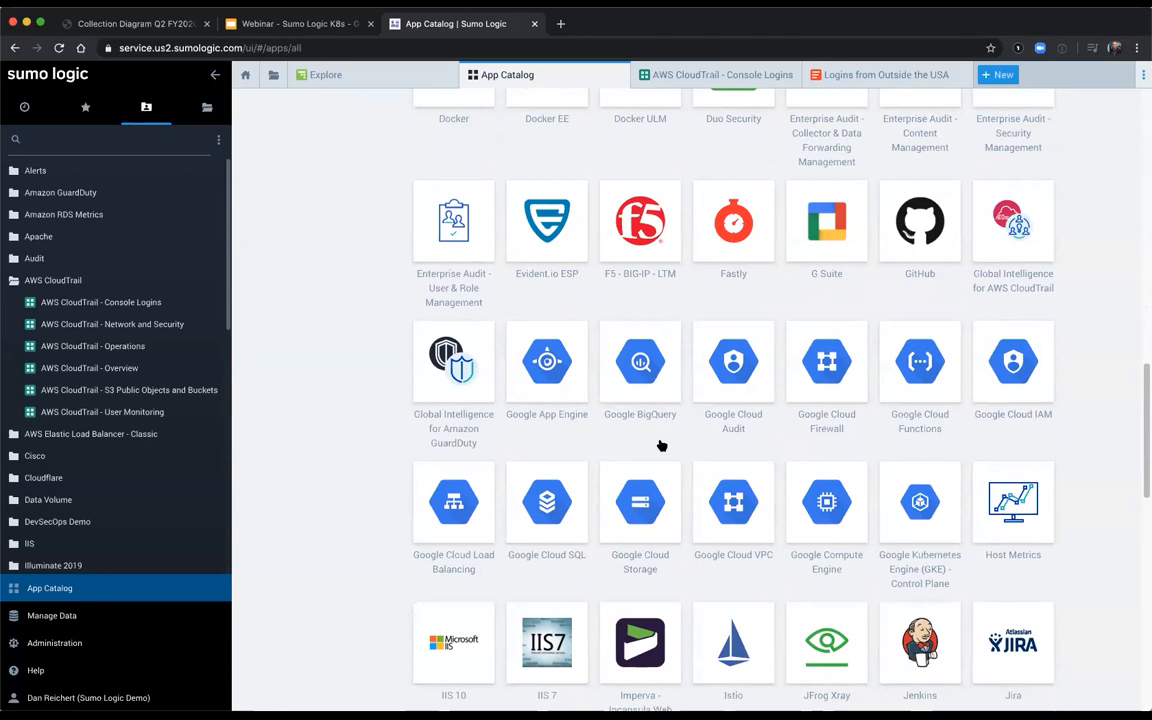
scroll(661, 446, down, 3)
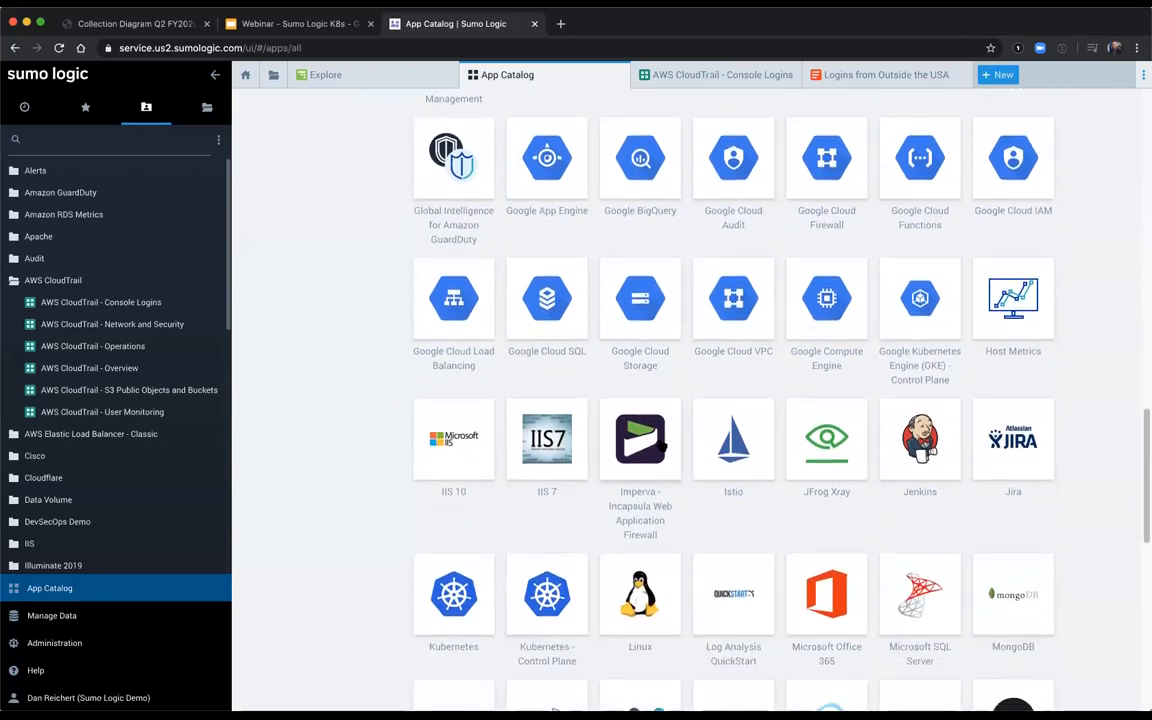
scroll(661, 446, down, 2)
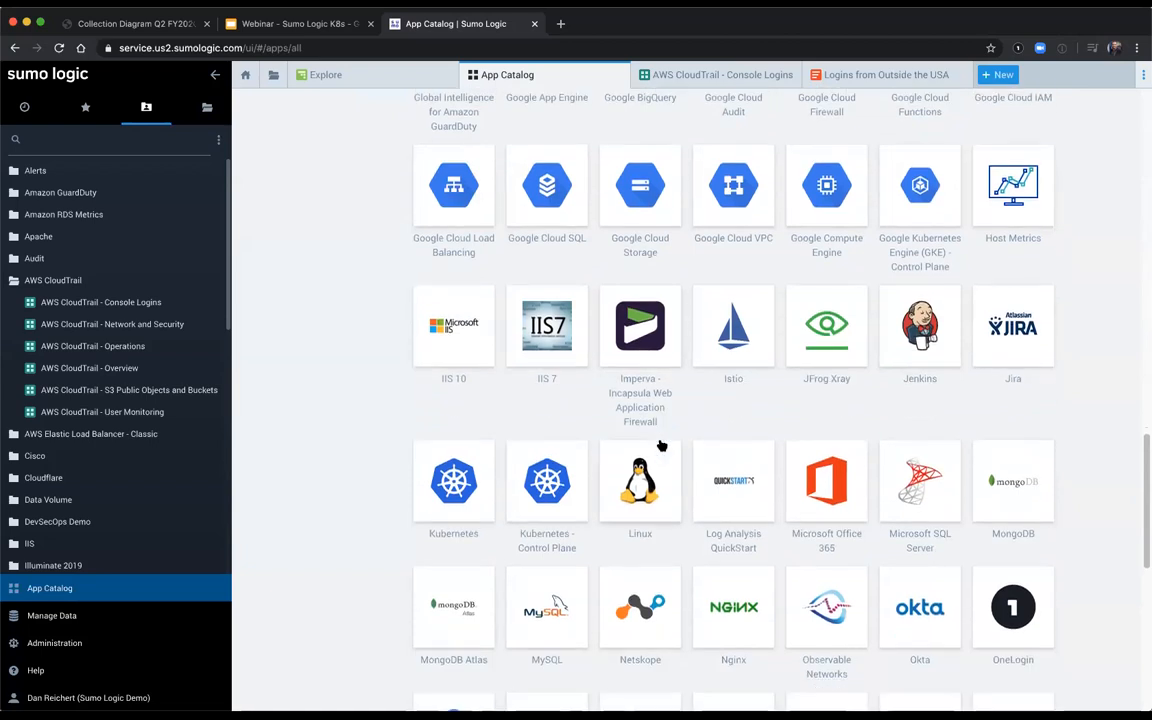
scroll(661, 446, down, 5)
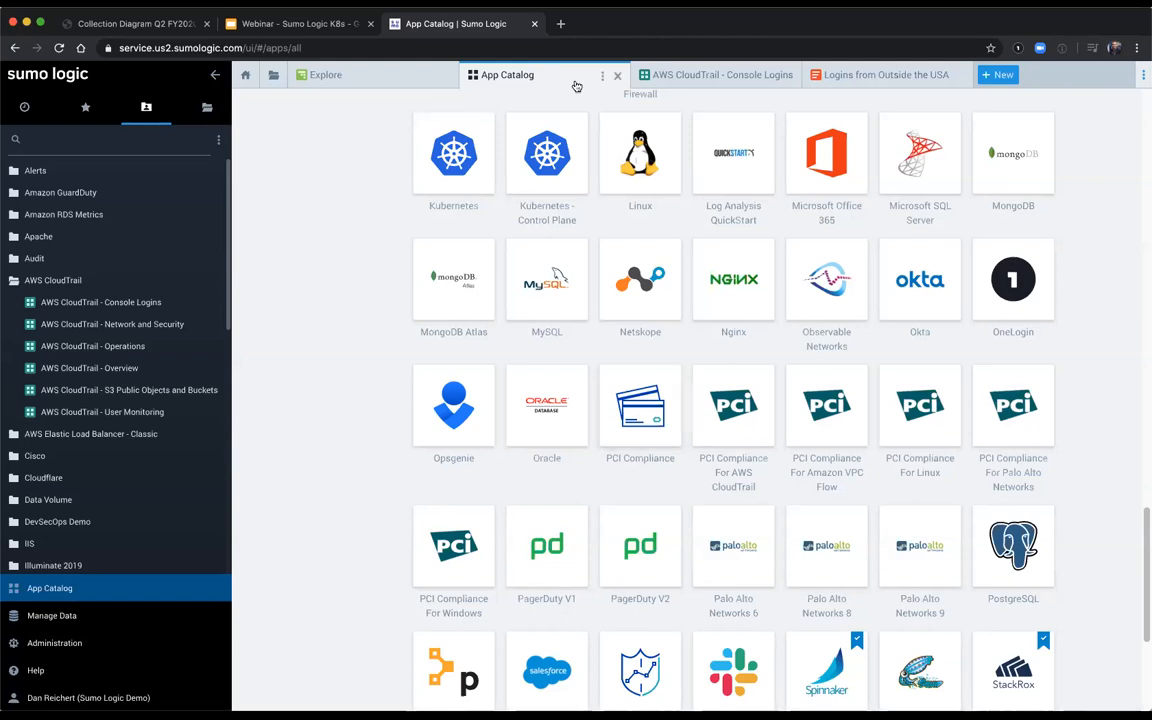
Step: Close every Sumo Logic workspace tab except Explore
right_click(428, 78)
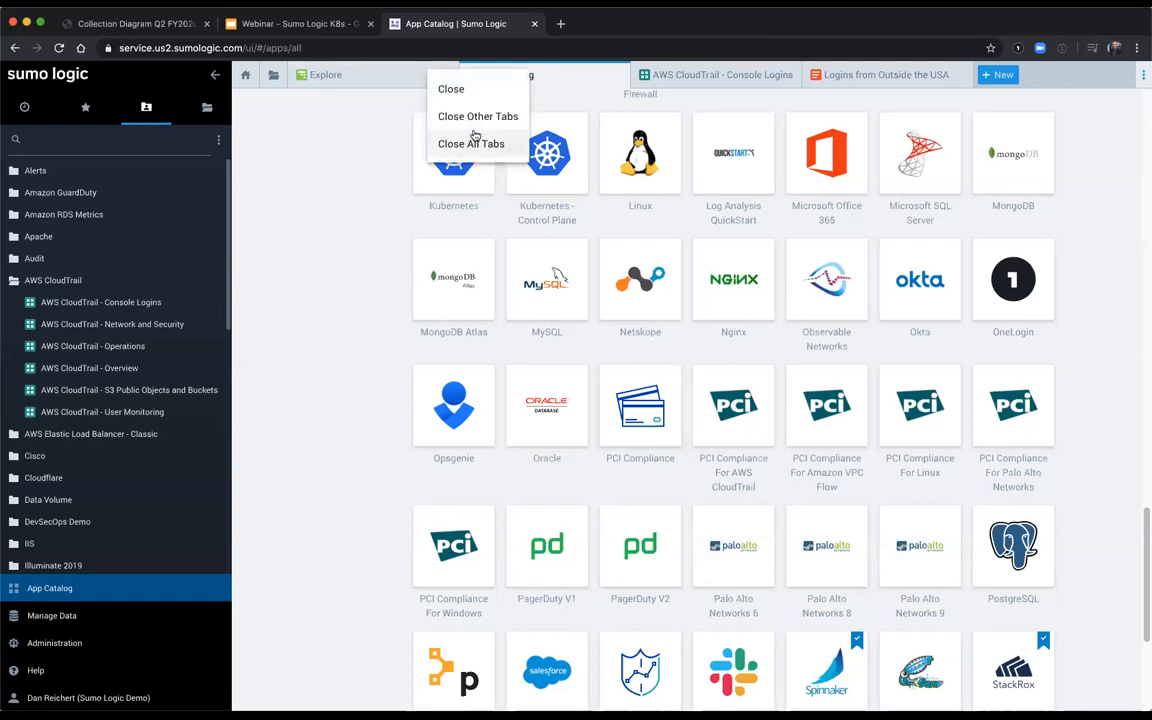
click(472, 117)
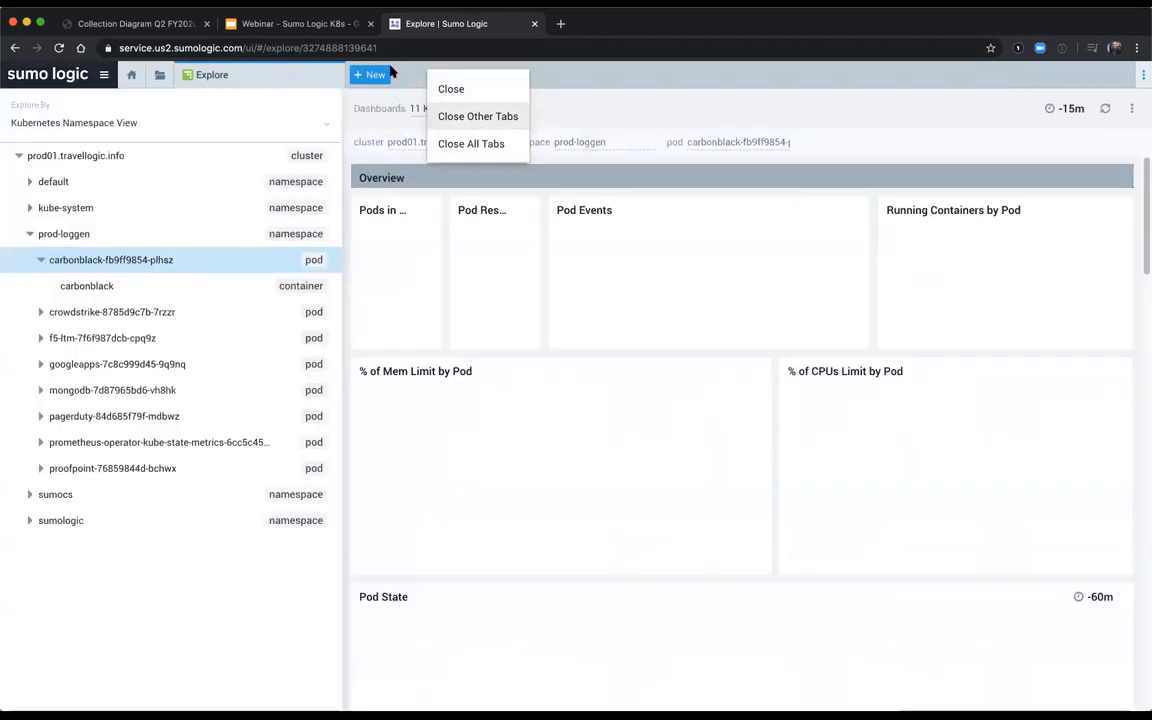
Step: Open a new log search and run a keyword search for a person's first name over the last 60 minutes
click(369, 72)
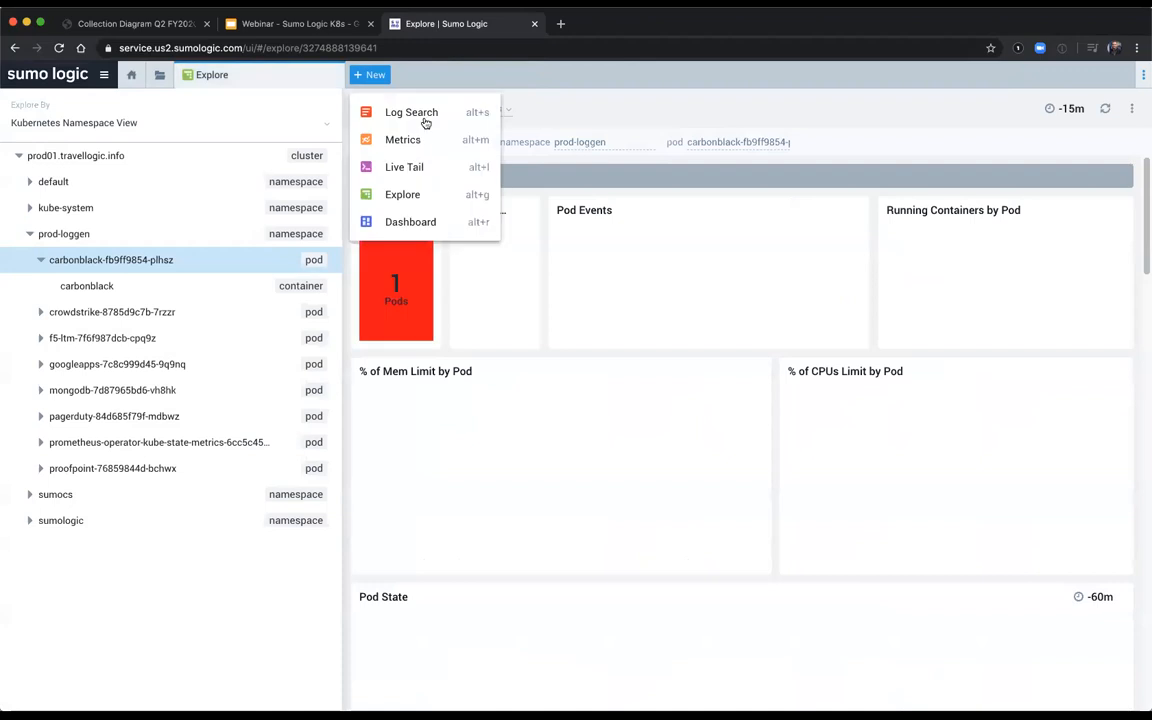
click(424, 115)
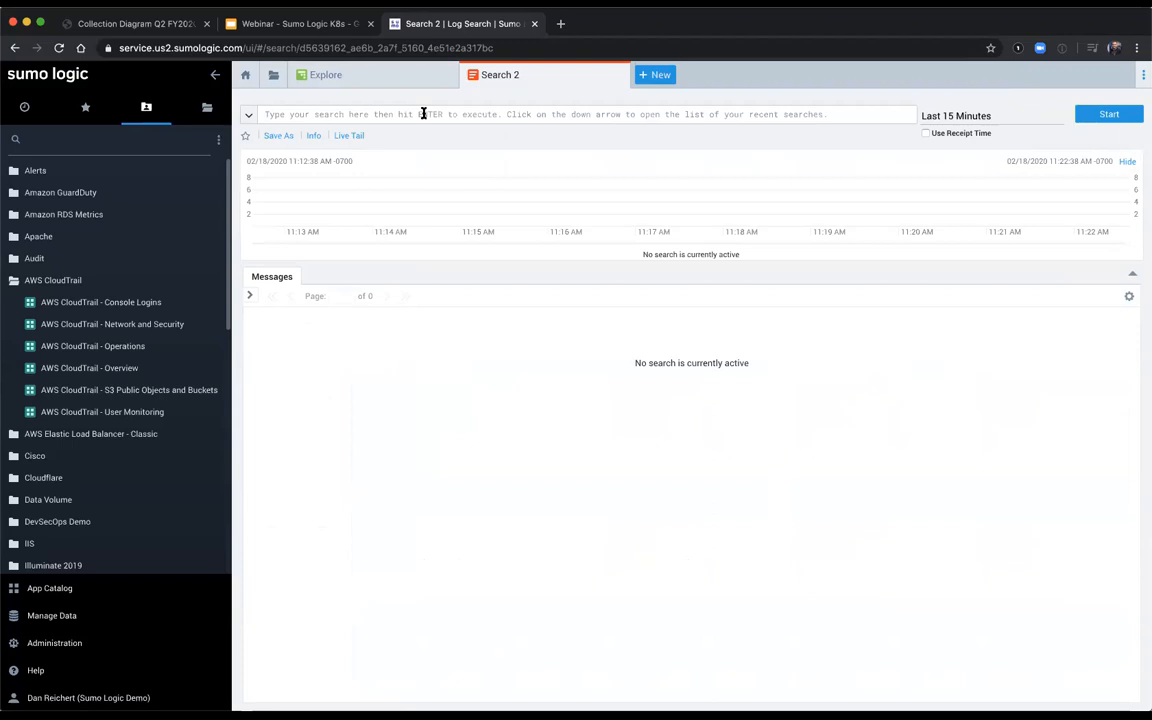
click(422, 113)
text(matthew)
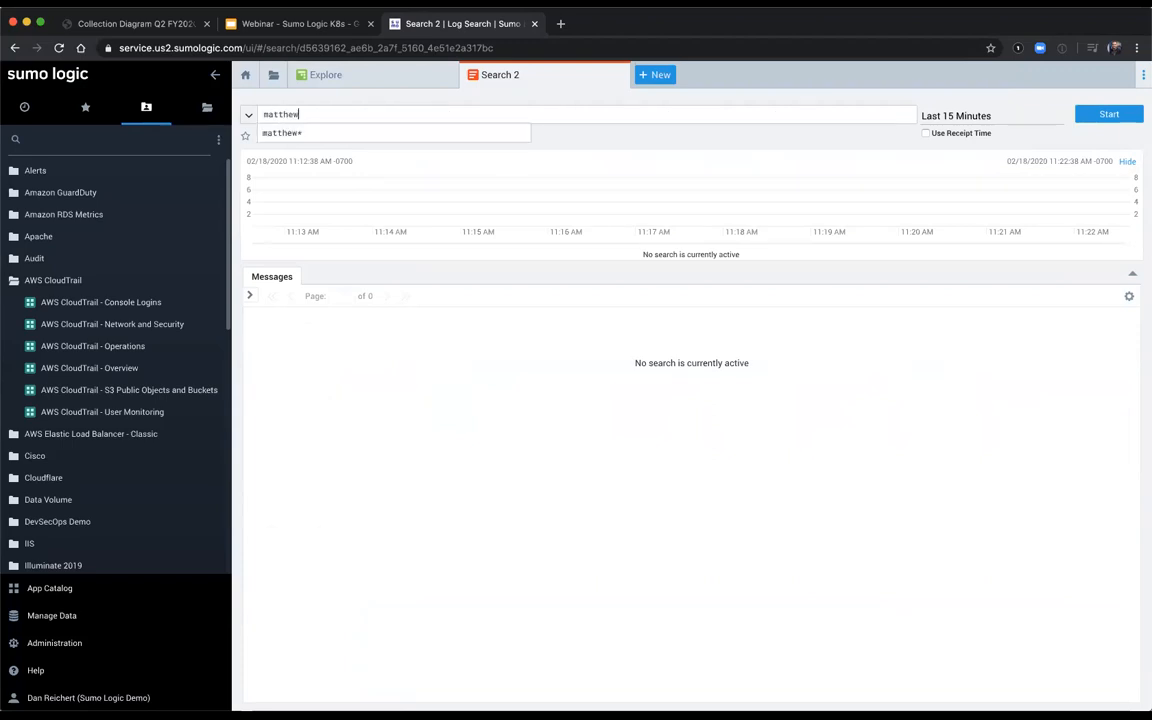
click(964, 115)
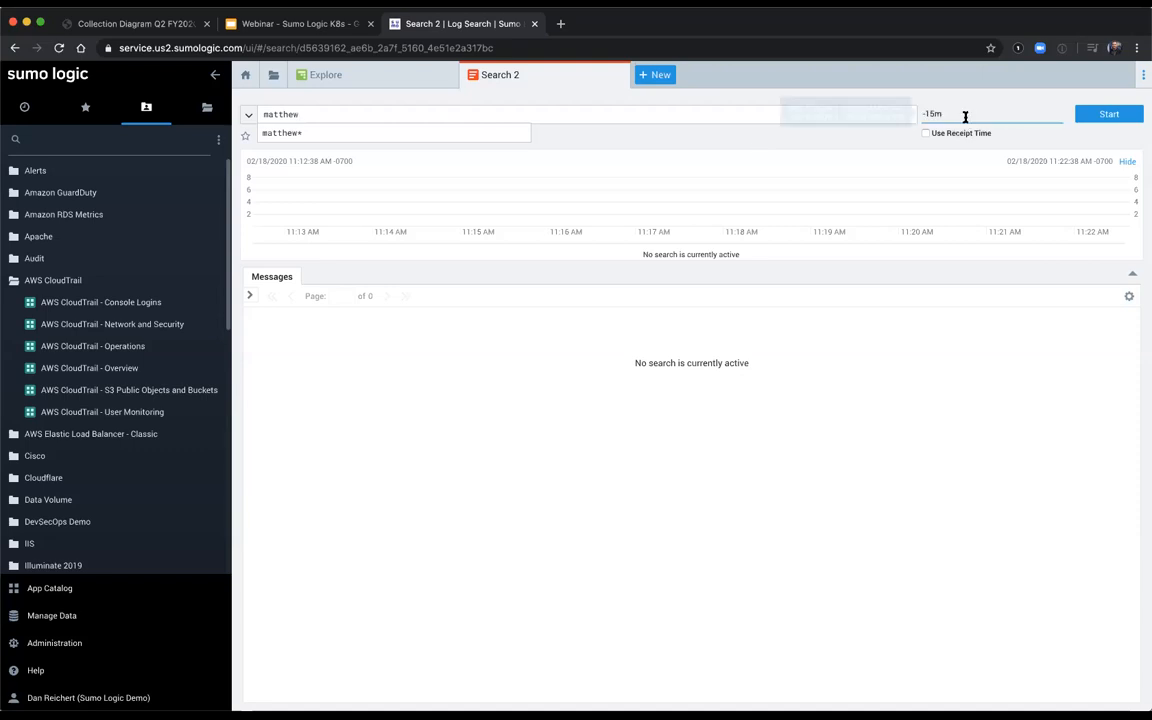
click(896, 187)
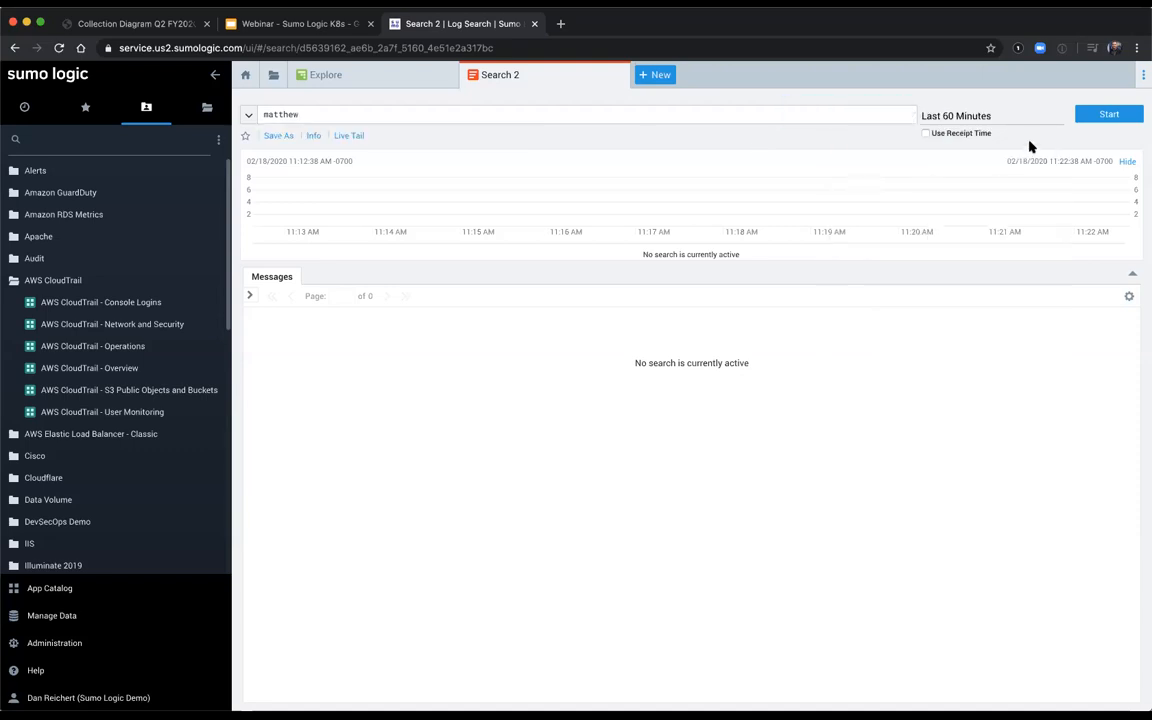
click(1096, 118)
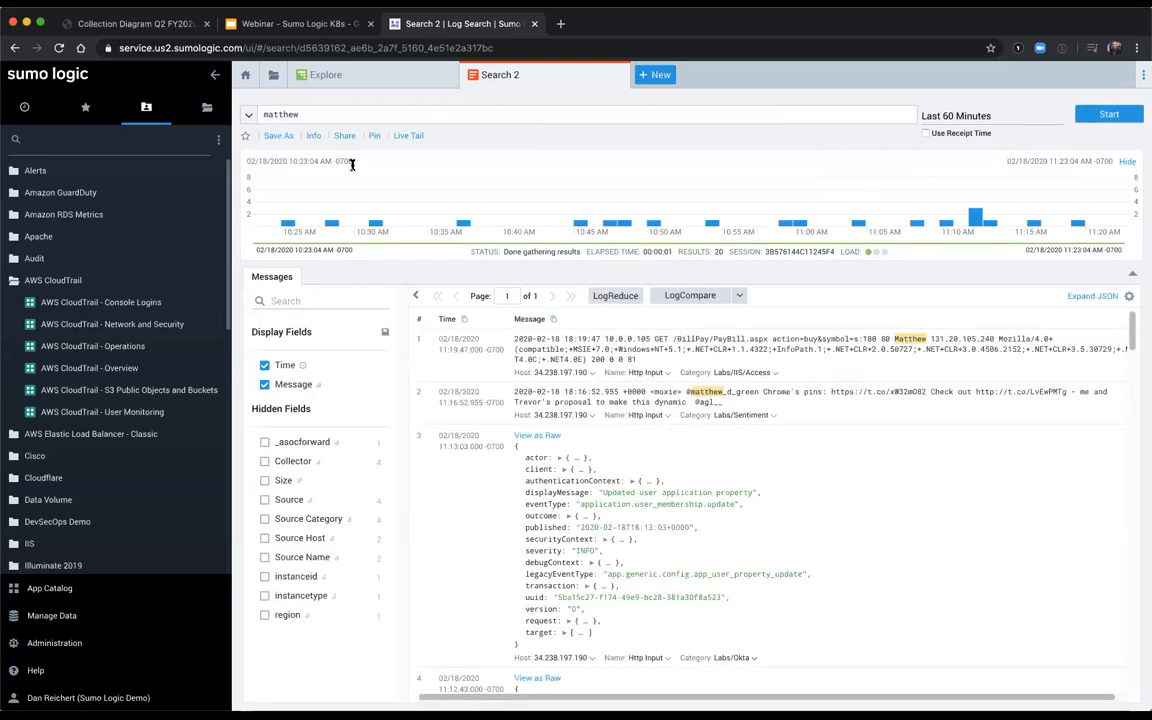
Step: Replace the search query with cluster=prod01.travellogic.info and run it
double_click(325, 118)
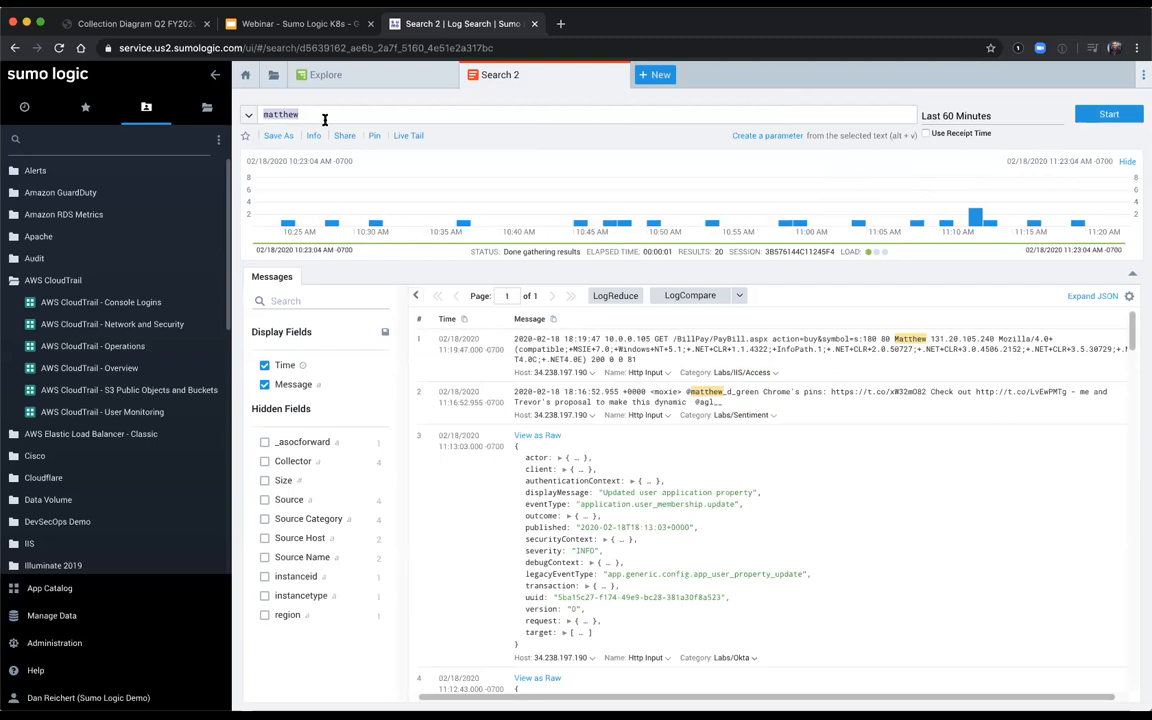
text(cluster)
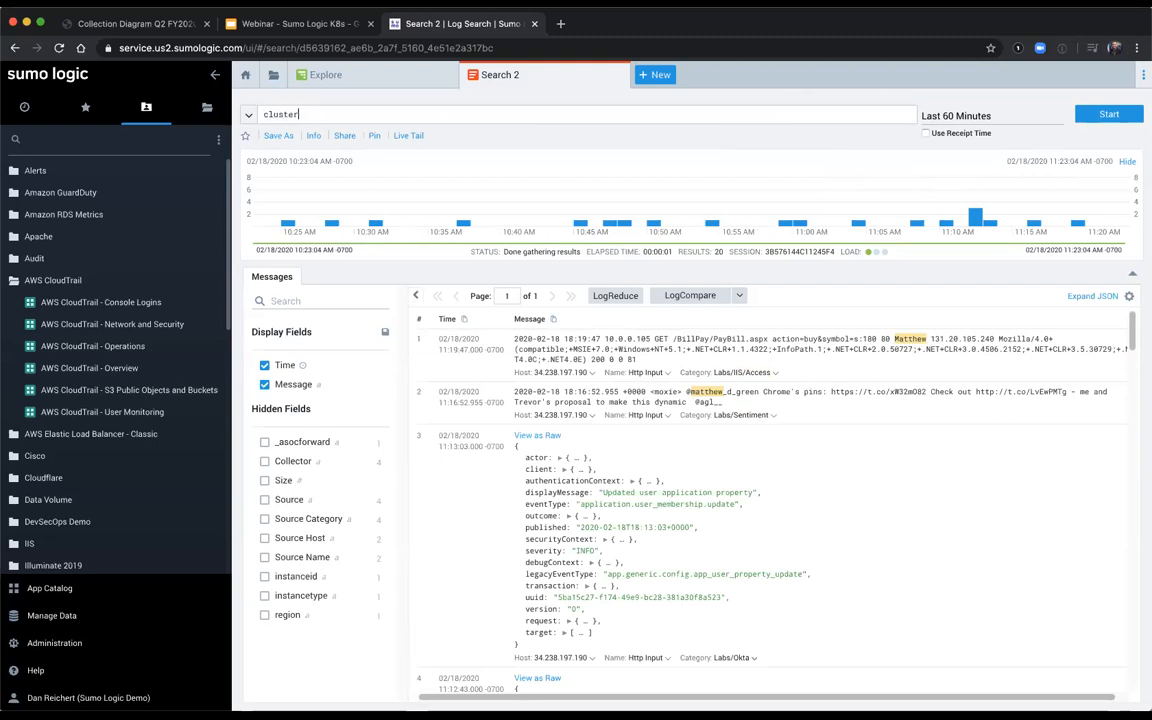
text(=prod01.)
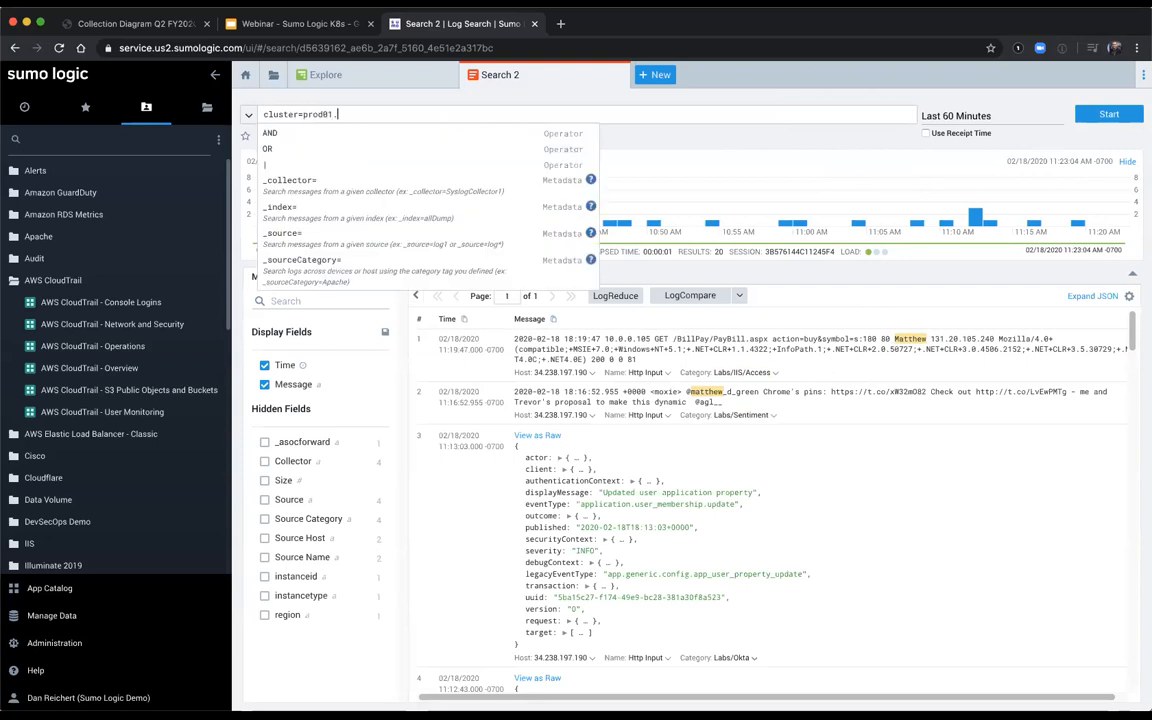
text(travellogic)
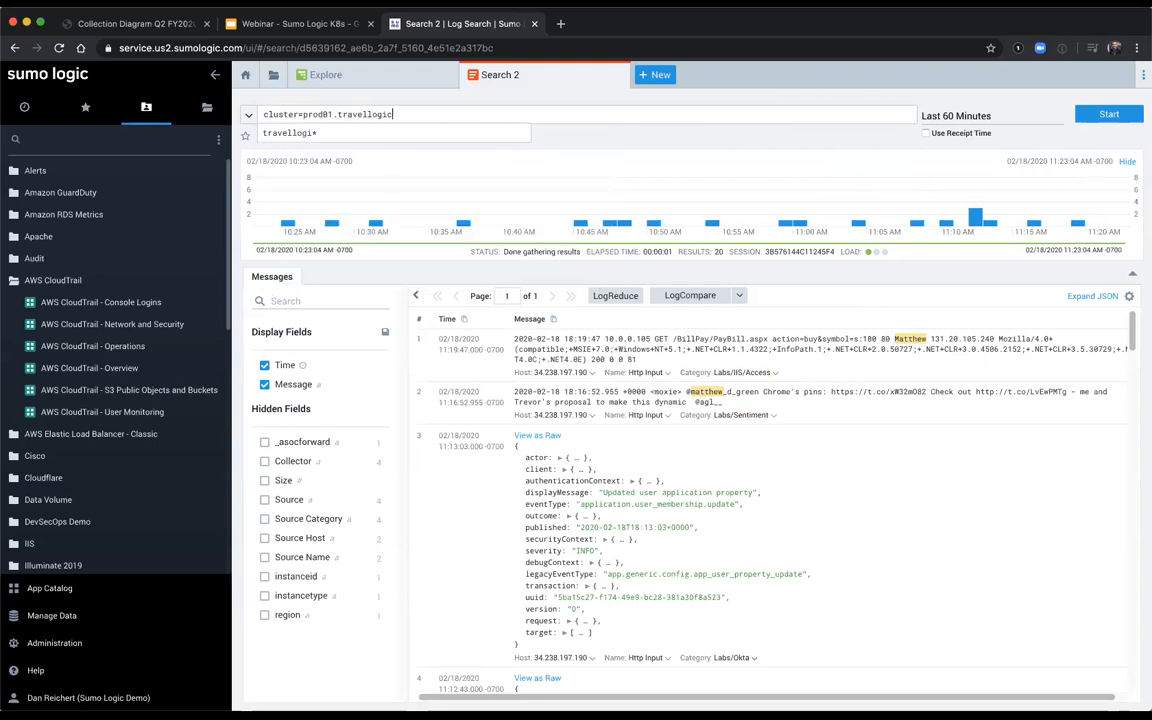
text(.info)
click(470, 113)
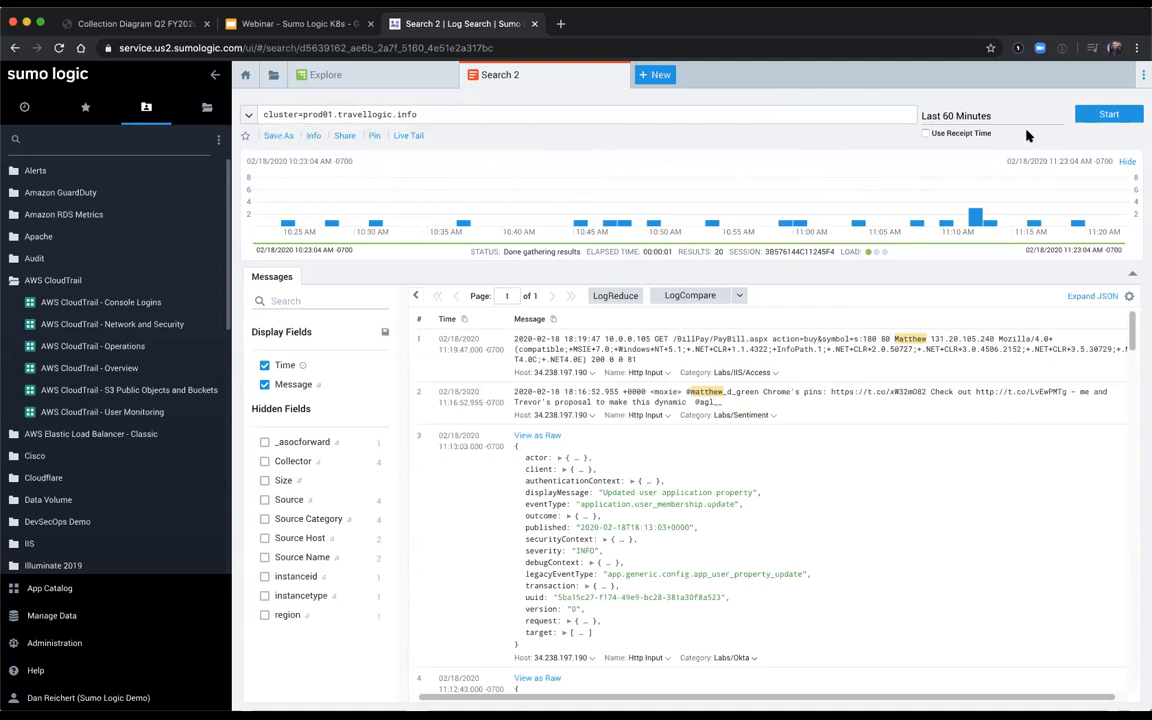
click(1112, 114)
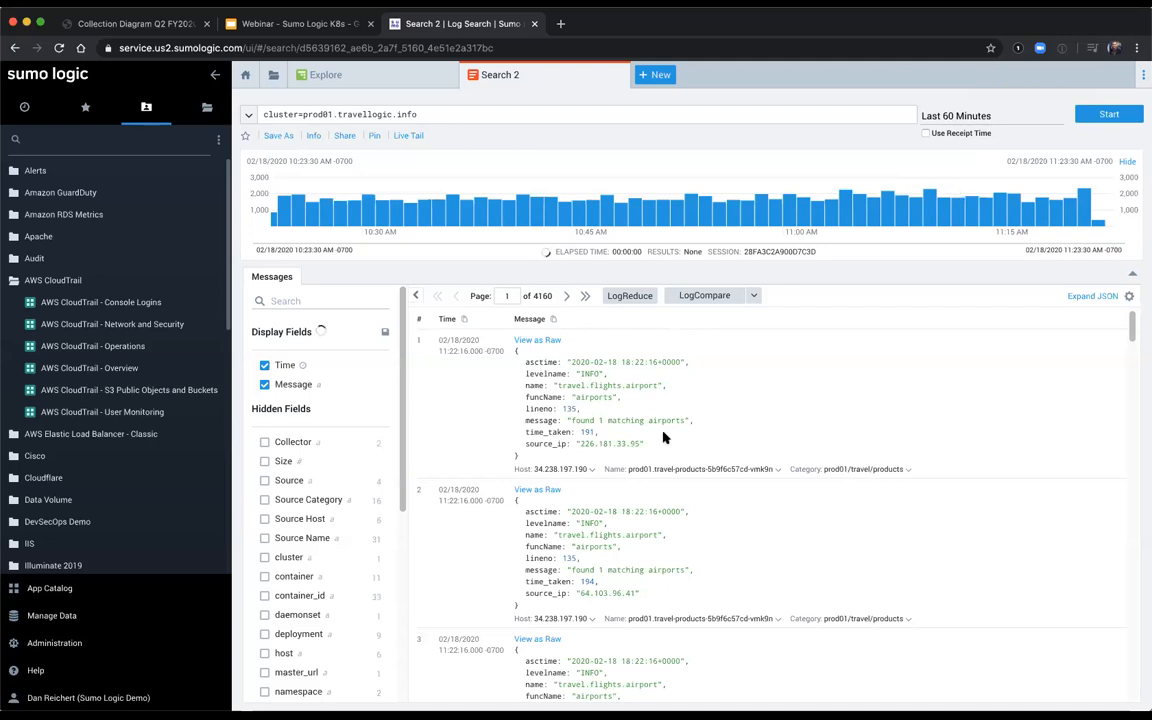
Step: Examine the top values of the container, namespace and pod fields in the cluster's log results
scroll(354, 607, down, 2)
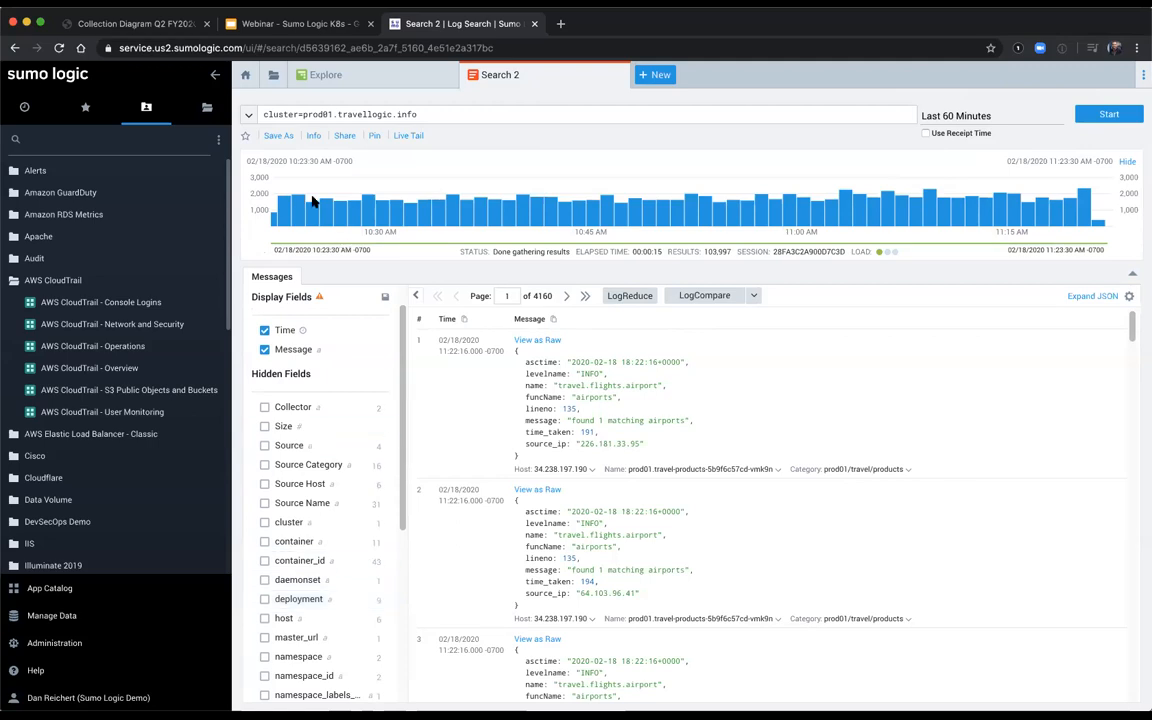
scroll(326, 508, down, 2)
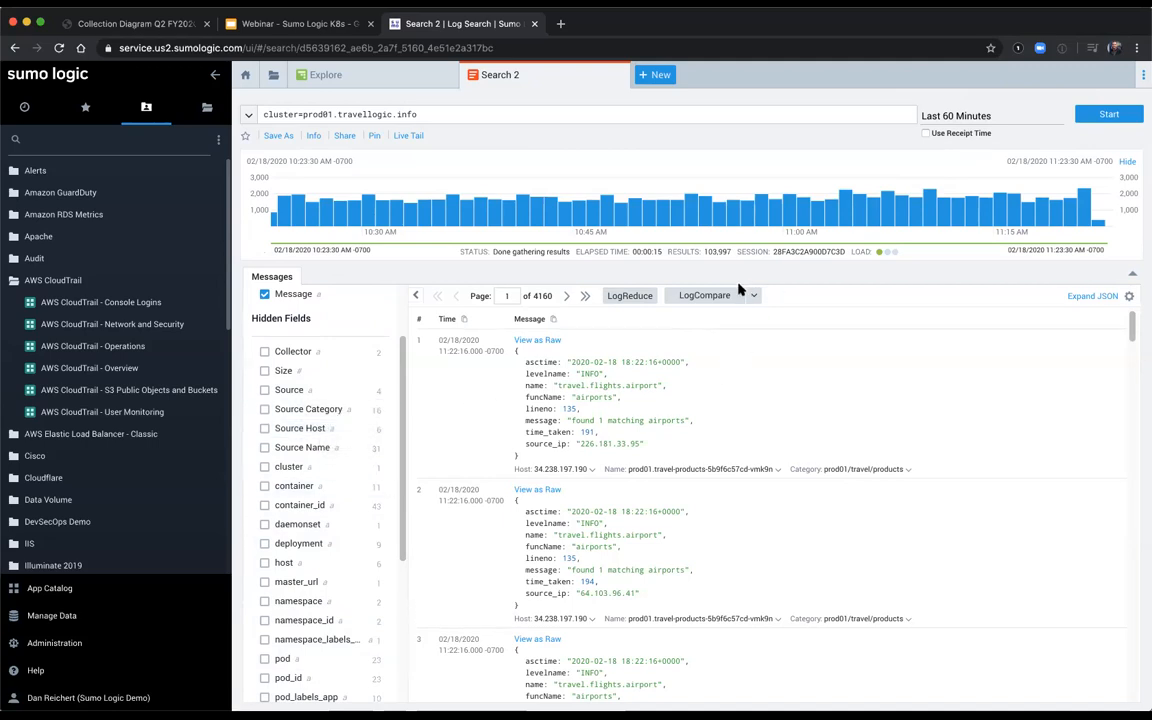
click(332, 490)
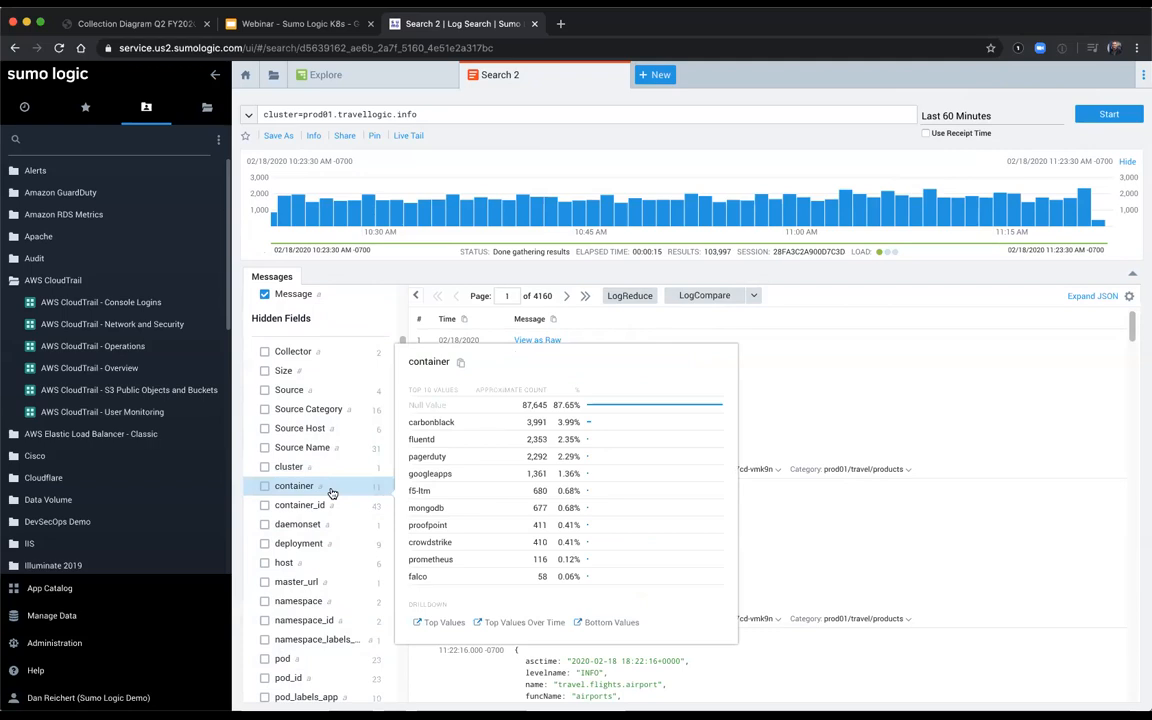
click(332, 605)
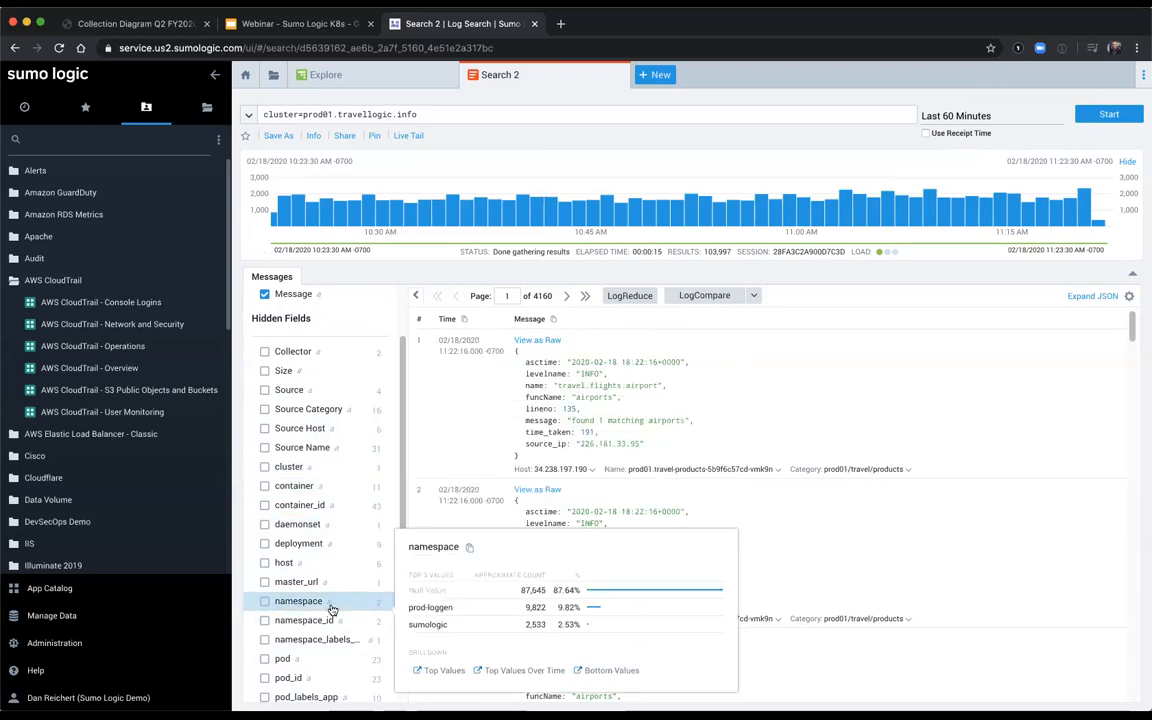
scroll(332, 608, down, 2)
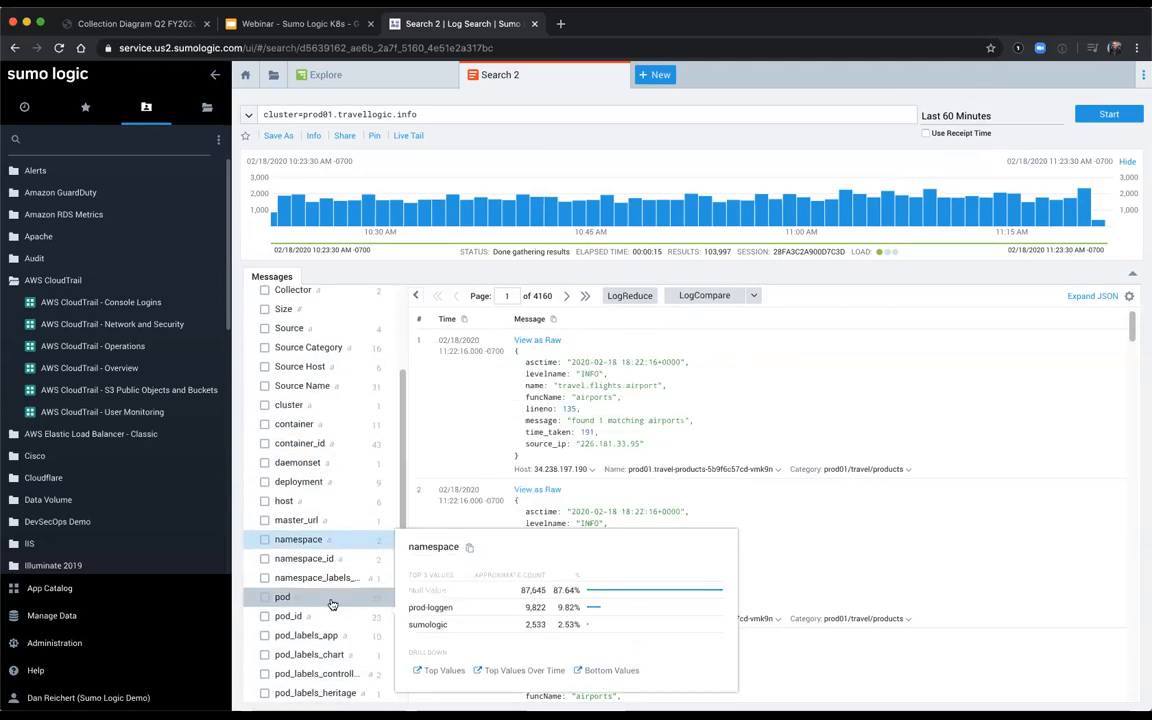
click(332, 603)
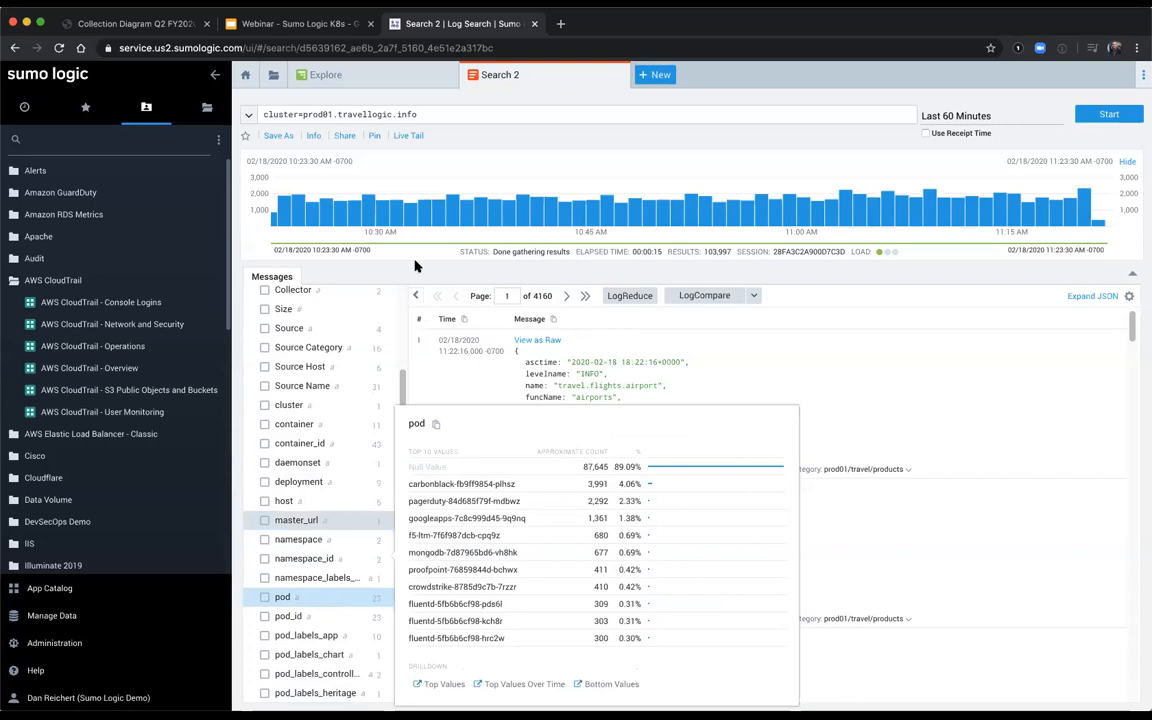
Step: Parse the levelname key from the first log message into the query as a JSON field
click(437, 115)
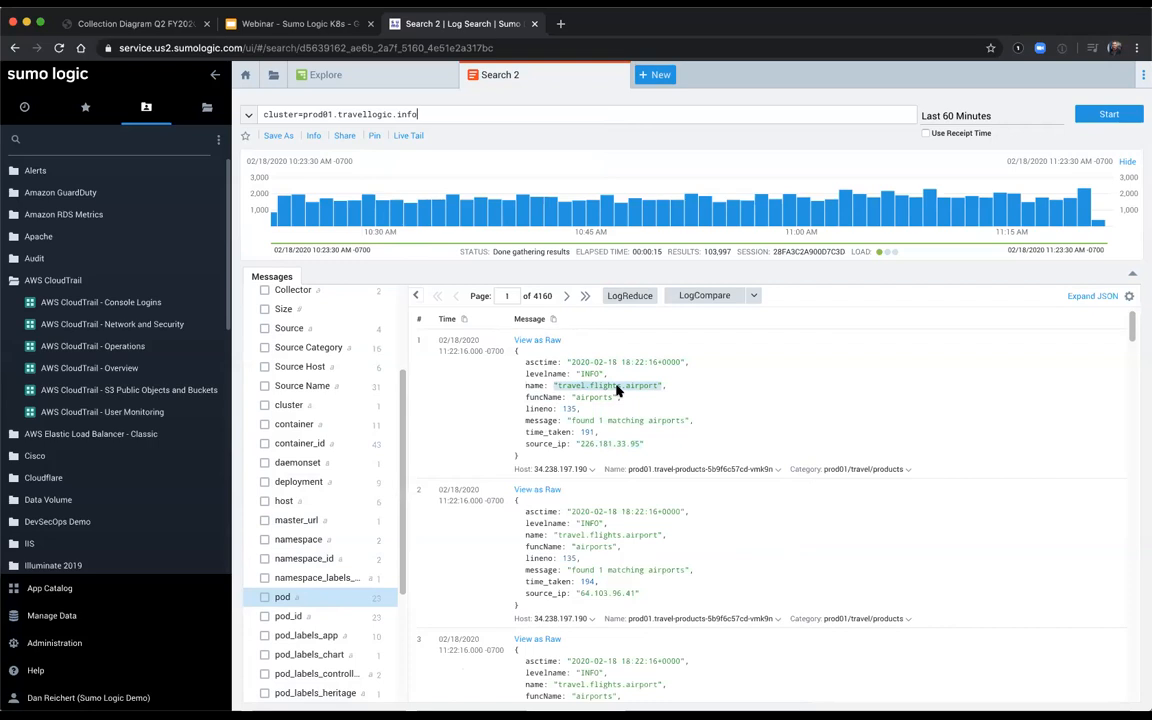
right_click(555, 378)
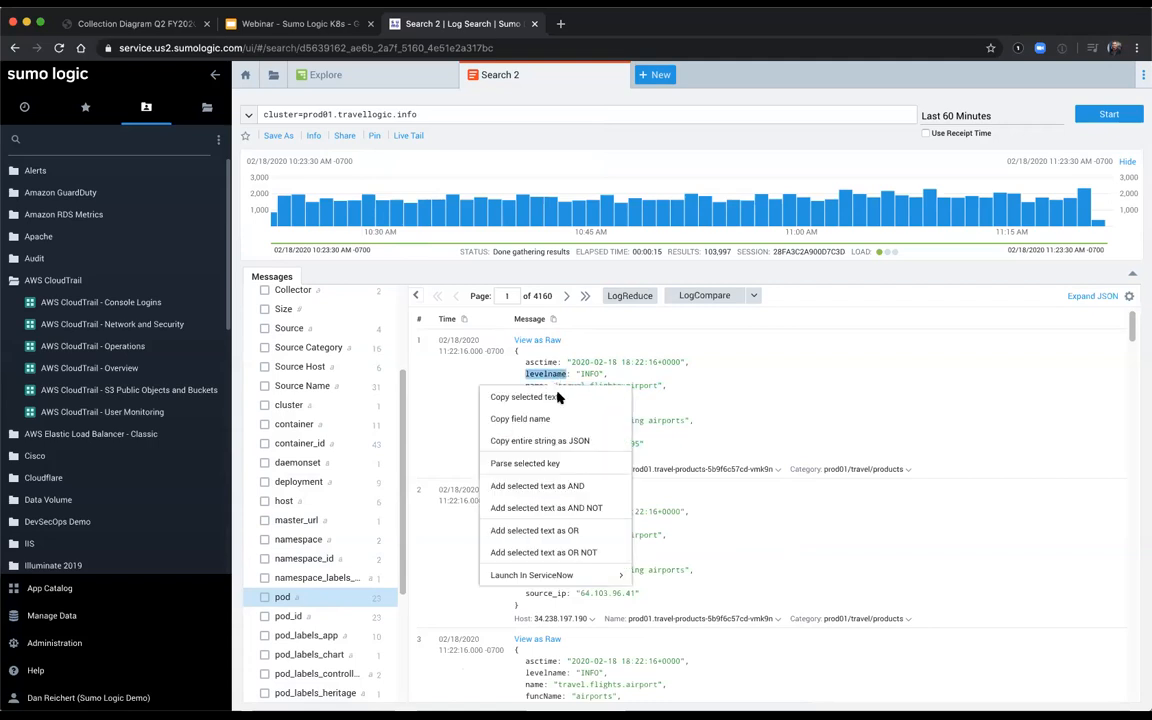
click(558, 469)
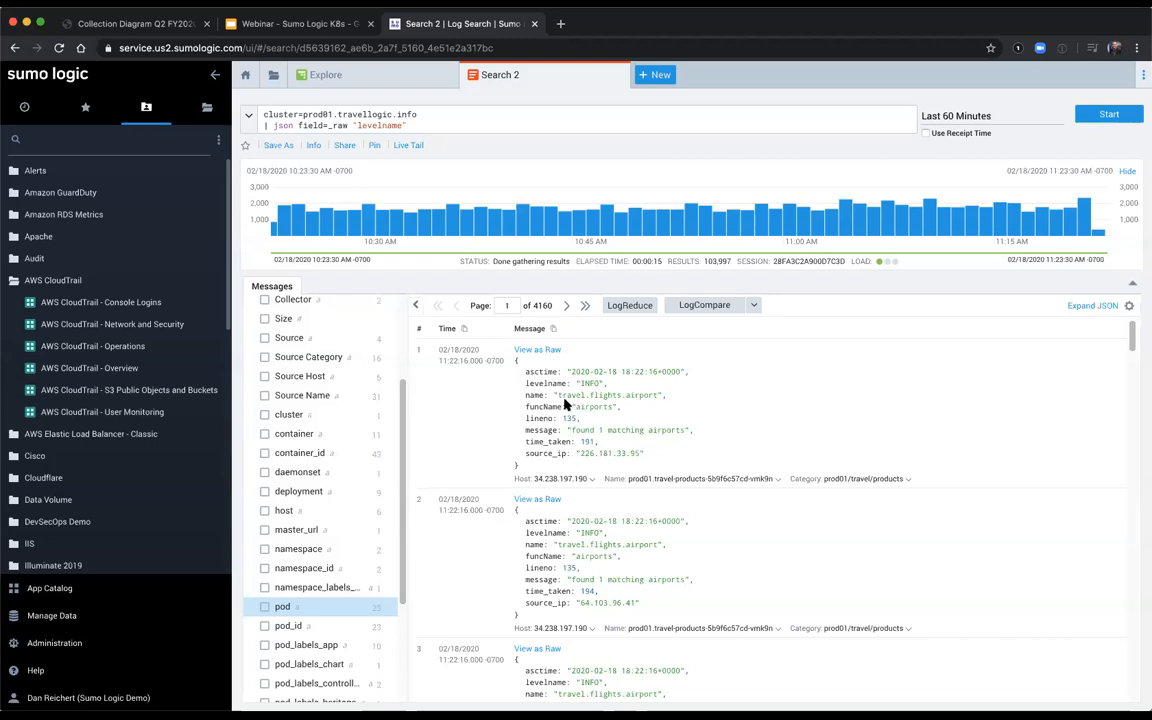
Step: Show the first message as raw text and parse the "airports" value of its funcName entry into a field named funcName
click(537, 349)
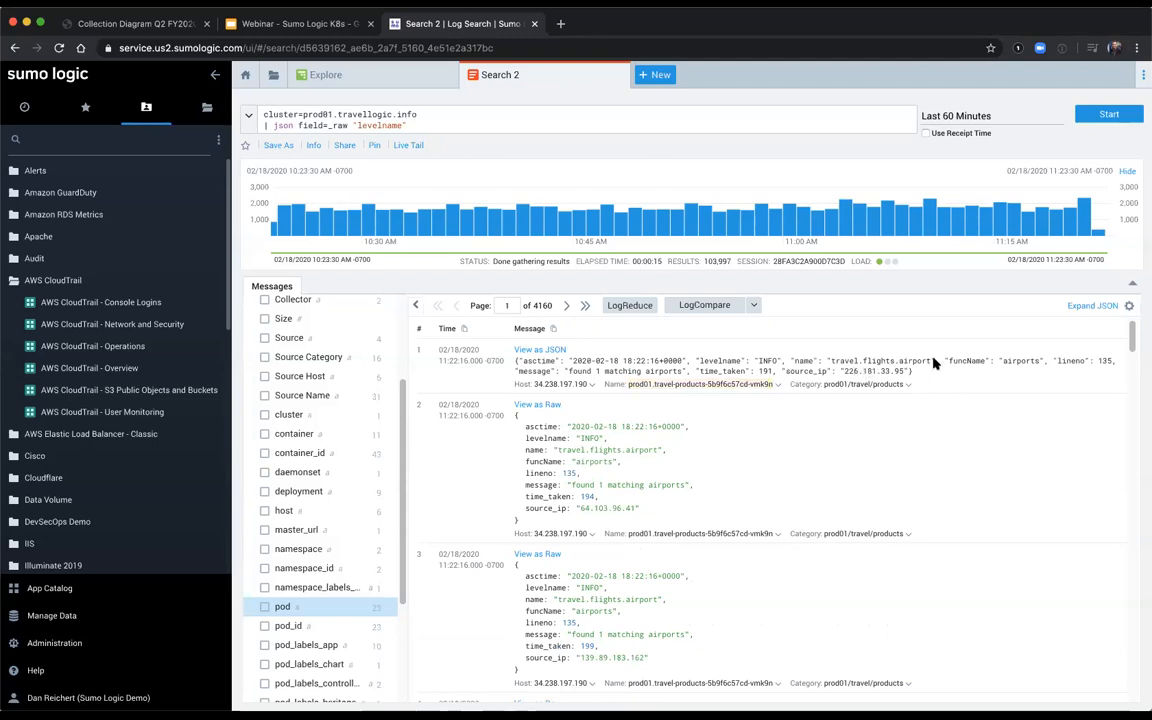
drag(943, 362, 1045, 362)
right_click(1018, 367)
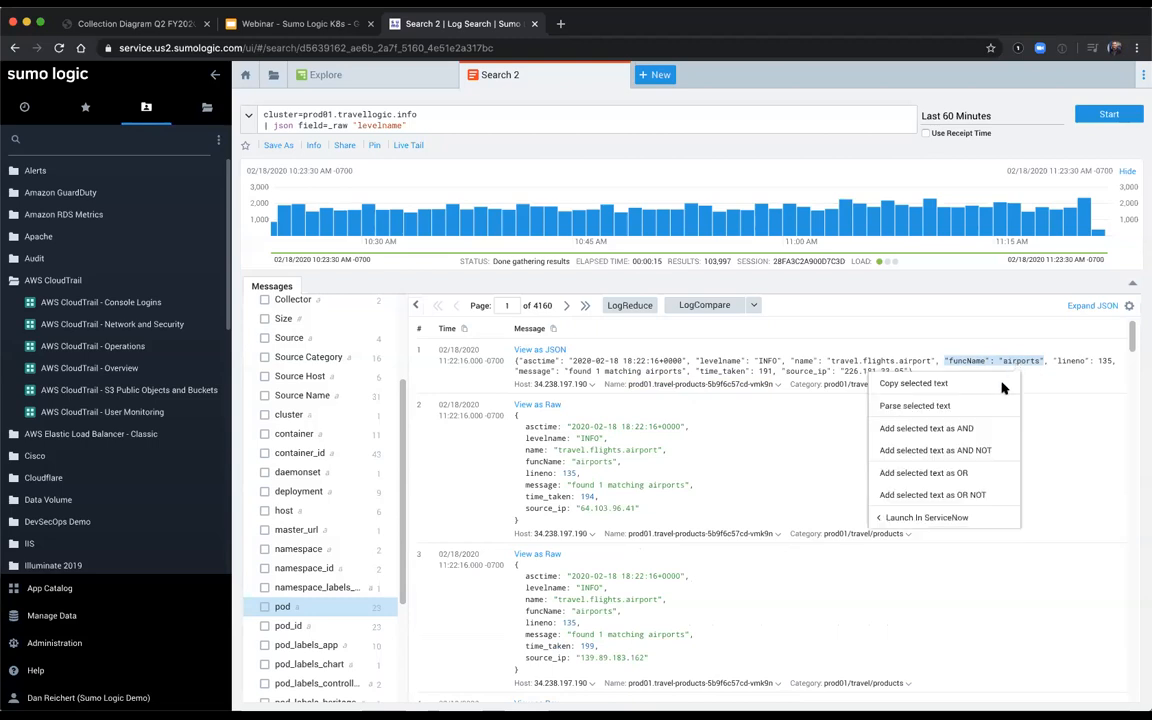
click(965, 408)
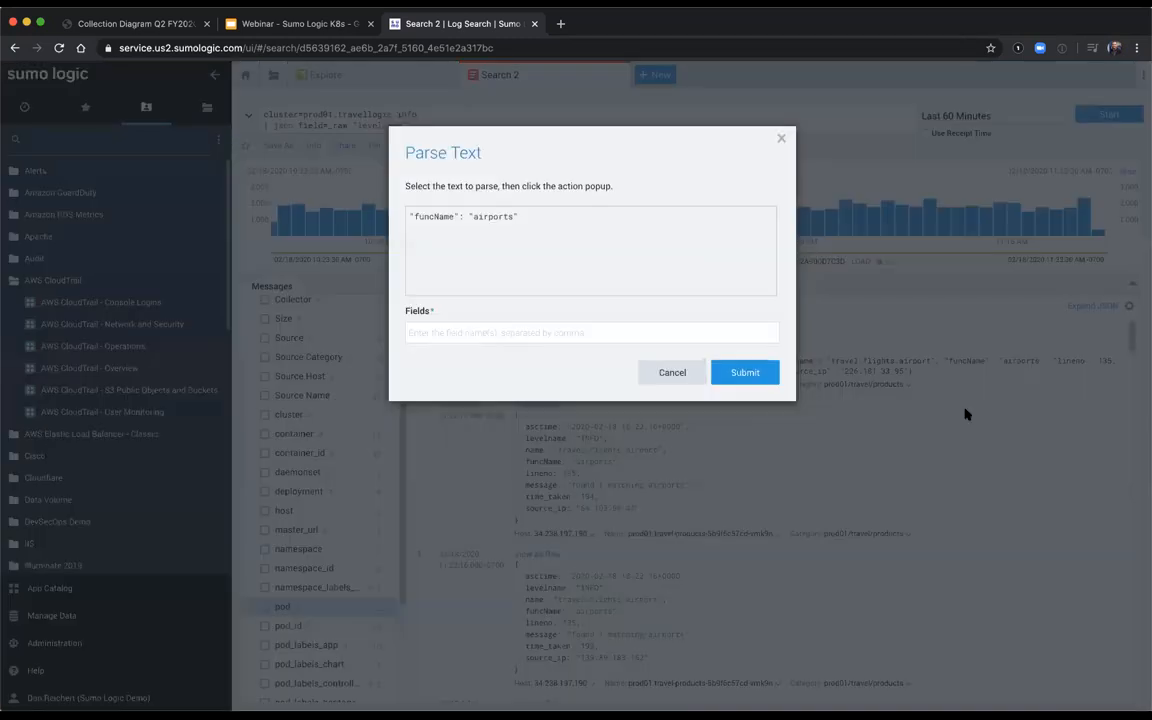
drag(473, 218, 513, 218)
click(513, 240)
click(499, 332)
text(funcName)
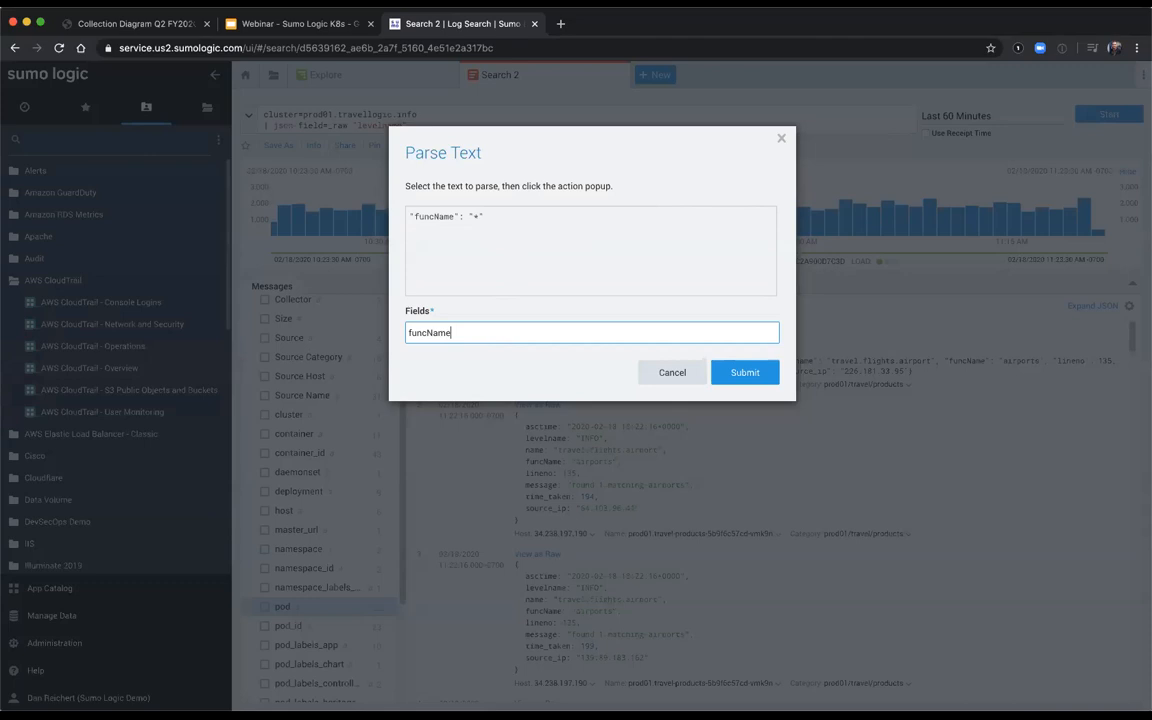
key(Return)
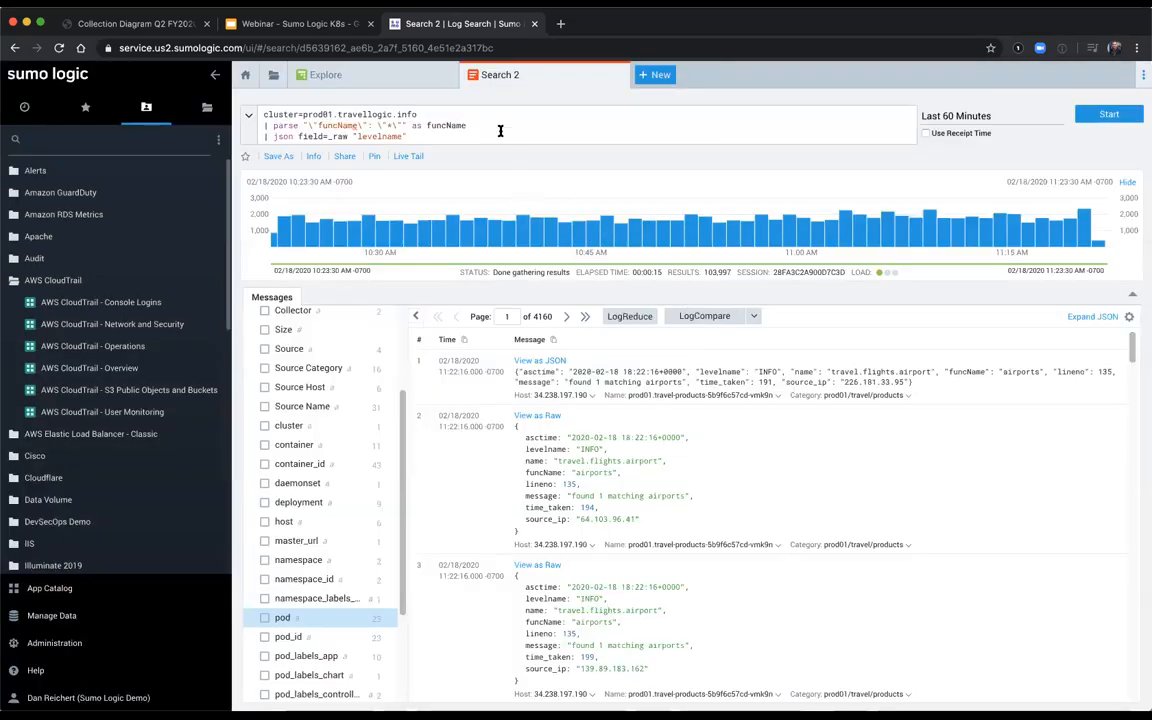
Step: Review the generated funcName parse line and run the query with both the funcName and levelname fields
drag(496, 125, 246, 127)
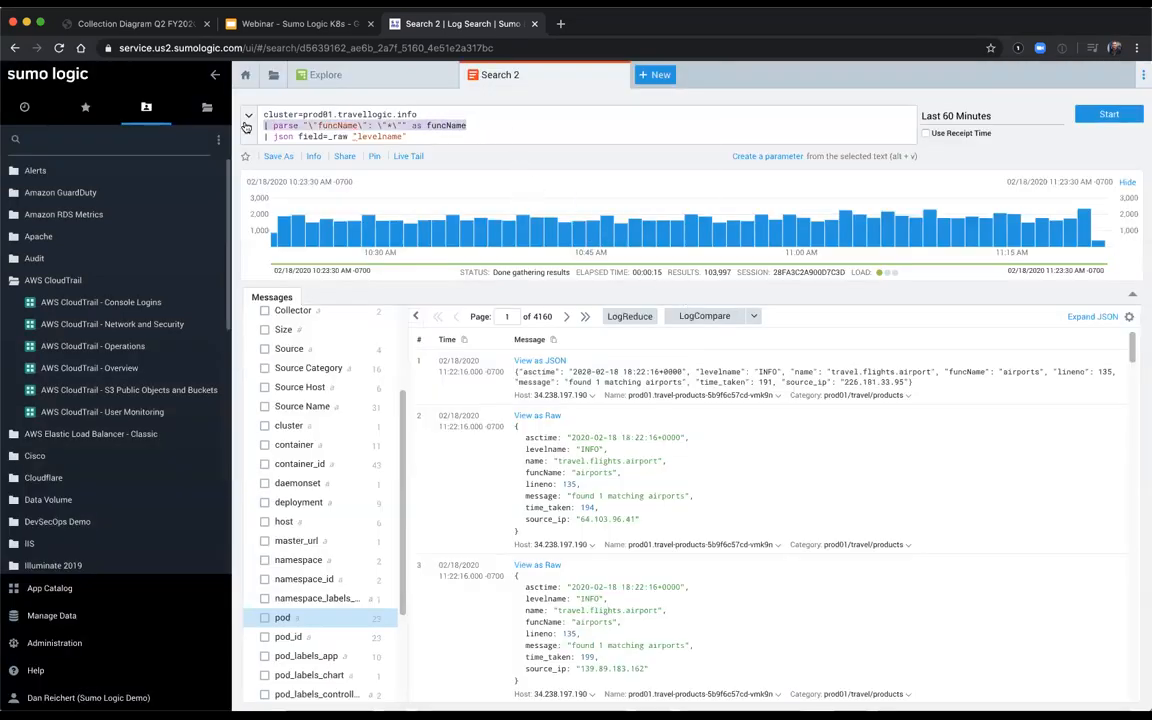
click(455, 133)
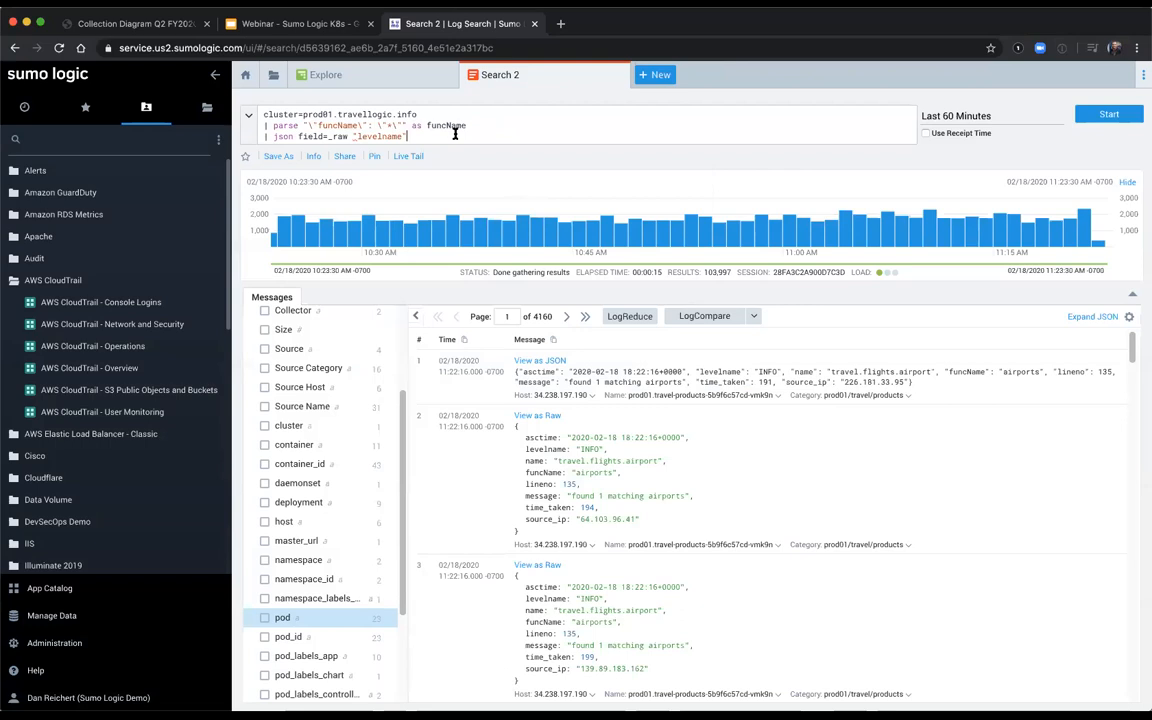
key(Return)
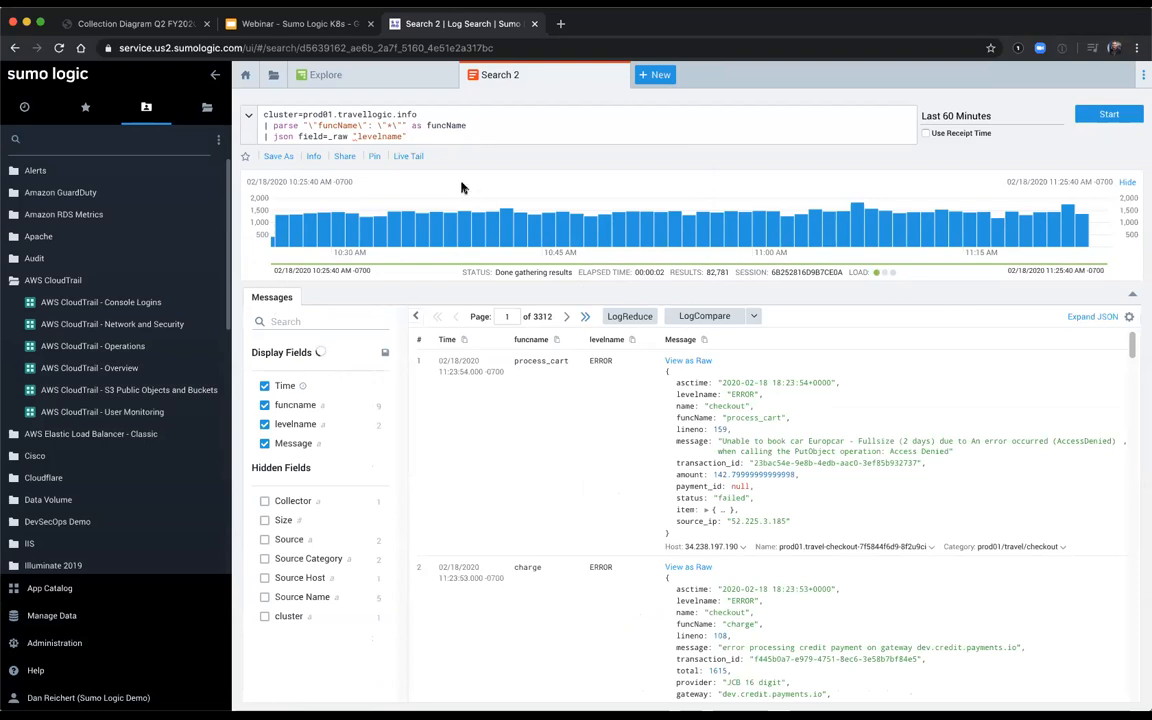
Step: Add a filter line to the query: where levelname matches "ERROR"
key(shift+Return)
text(| )
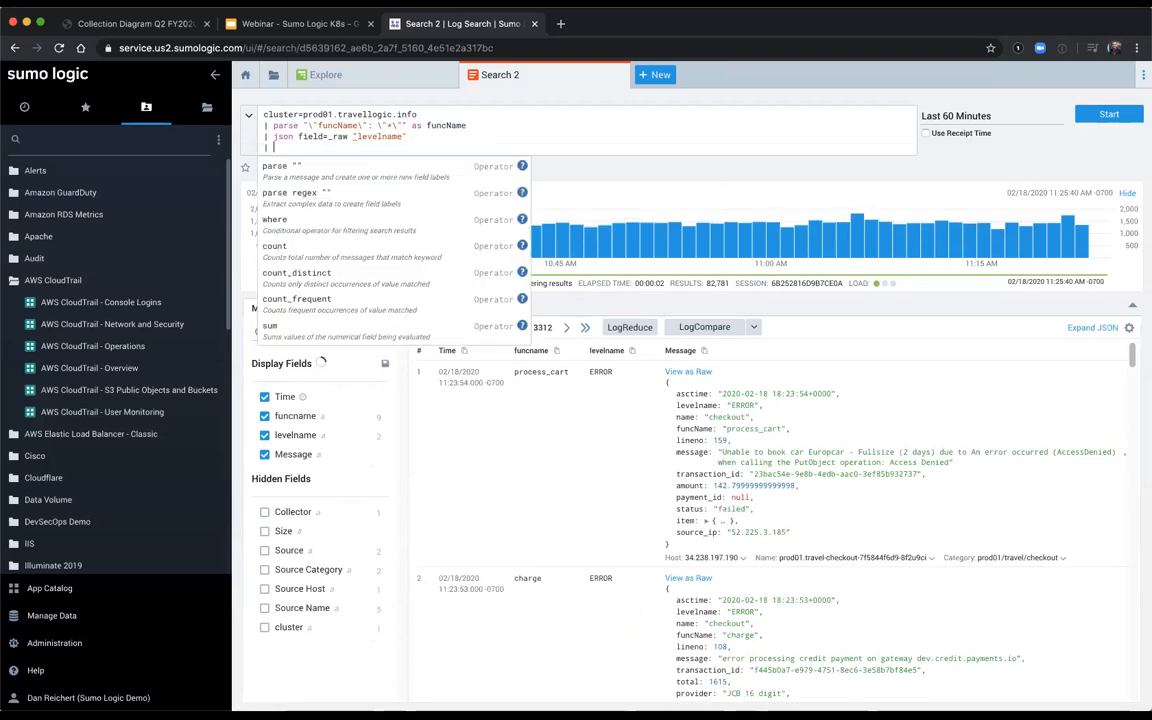
text(where levelname matches "ERROR")
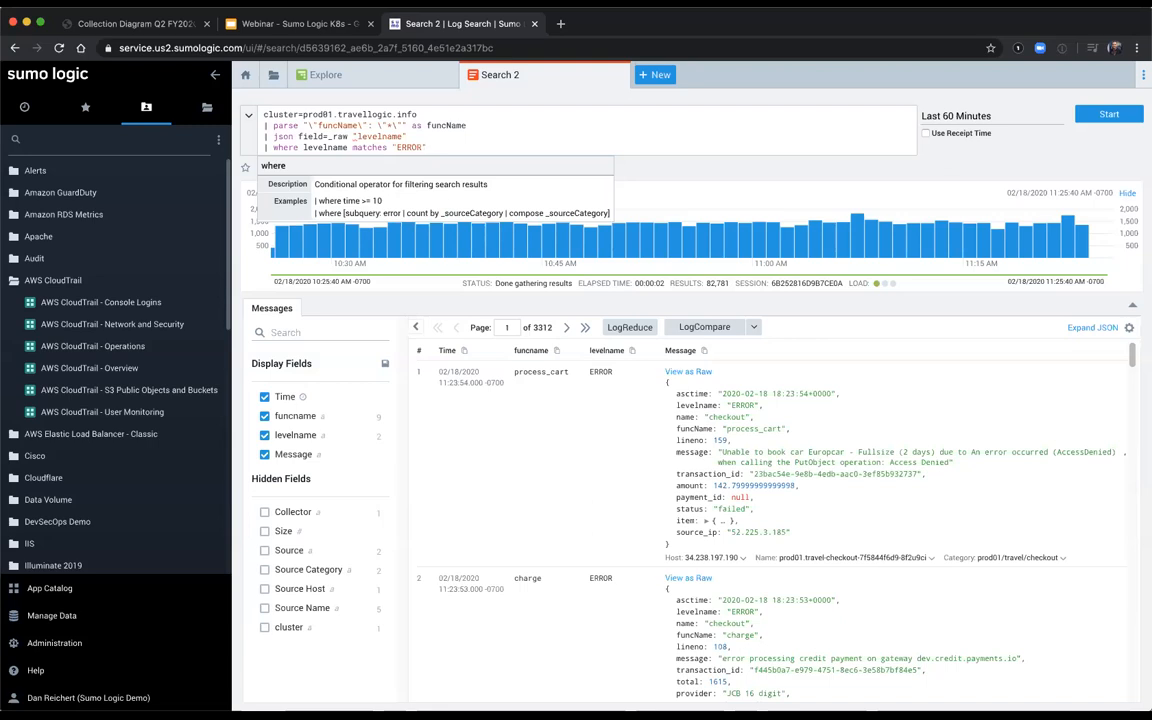
Step: Extend the query with timeslice 1m and count as errors by _timeslice, and run the search
key(Return)
text(timesl)
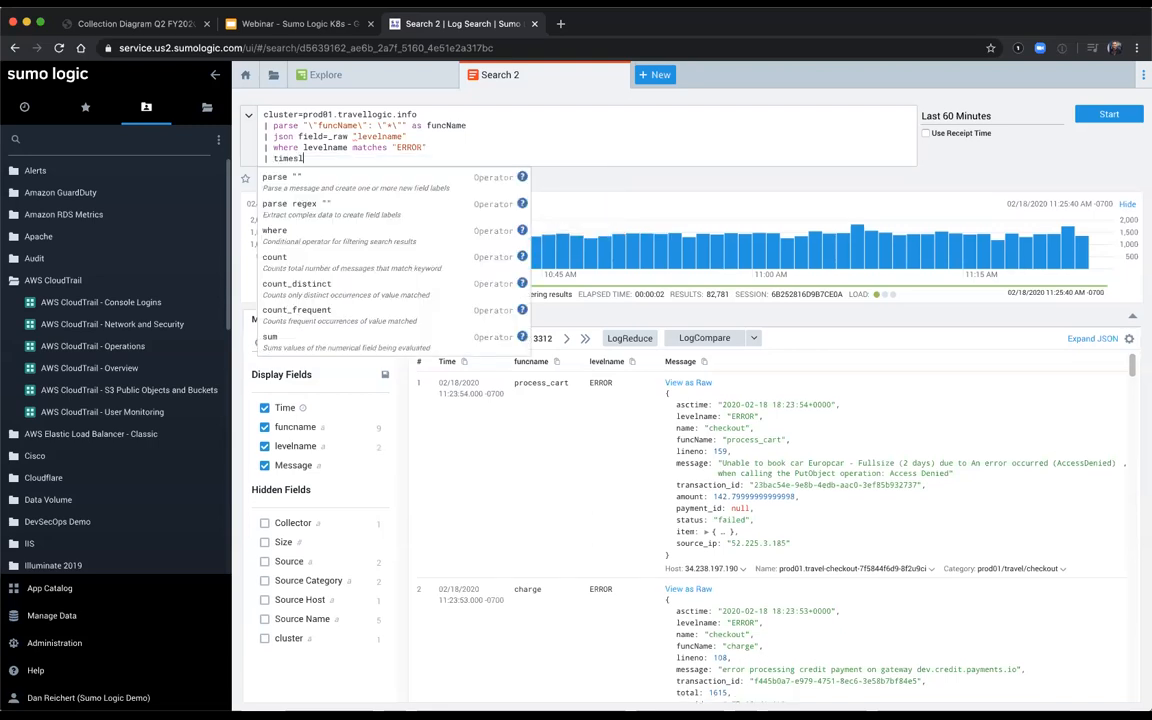
text(ice 1m)
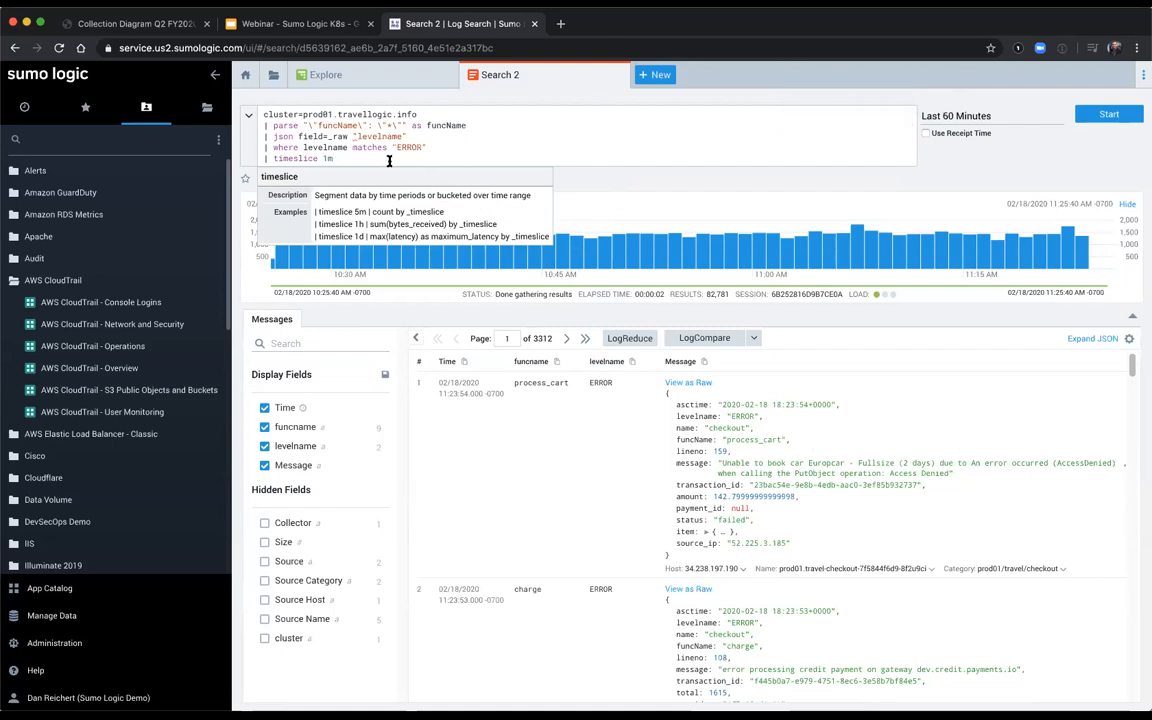
key(Return)
text(| )
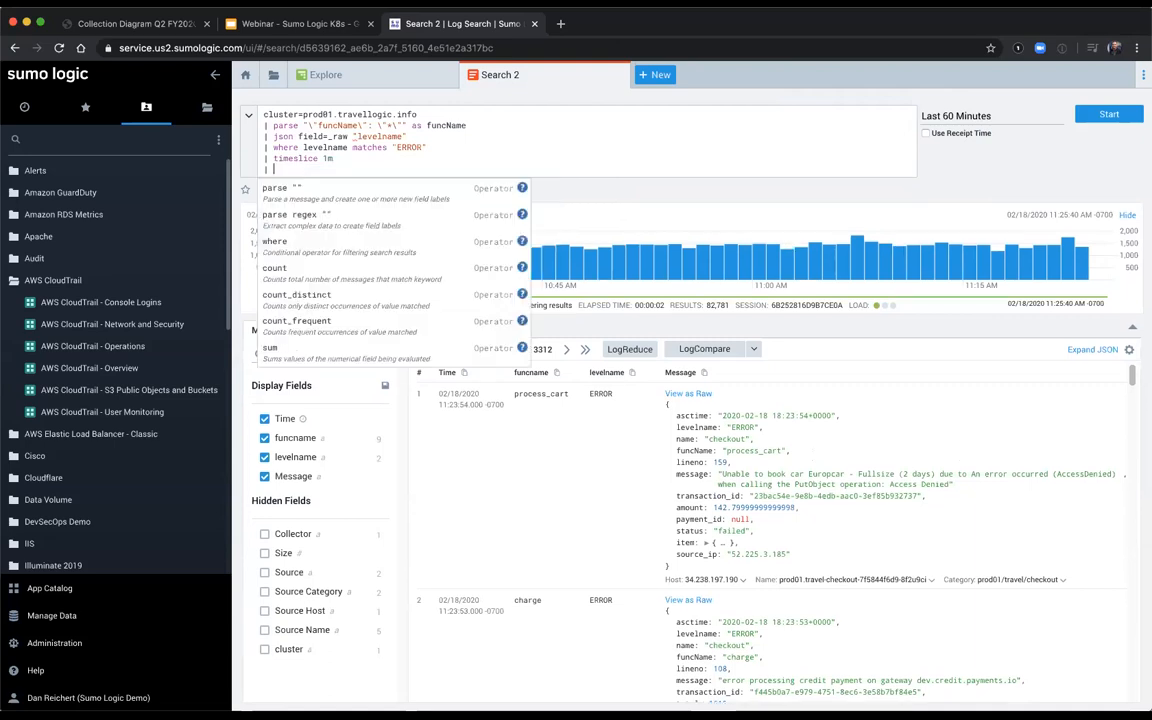
text(count as errors )
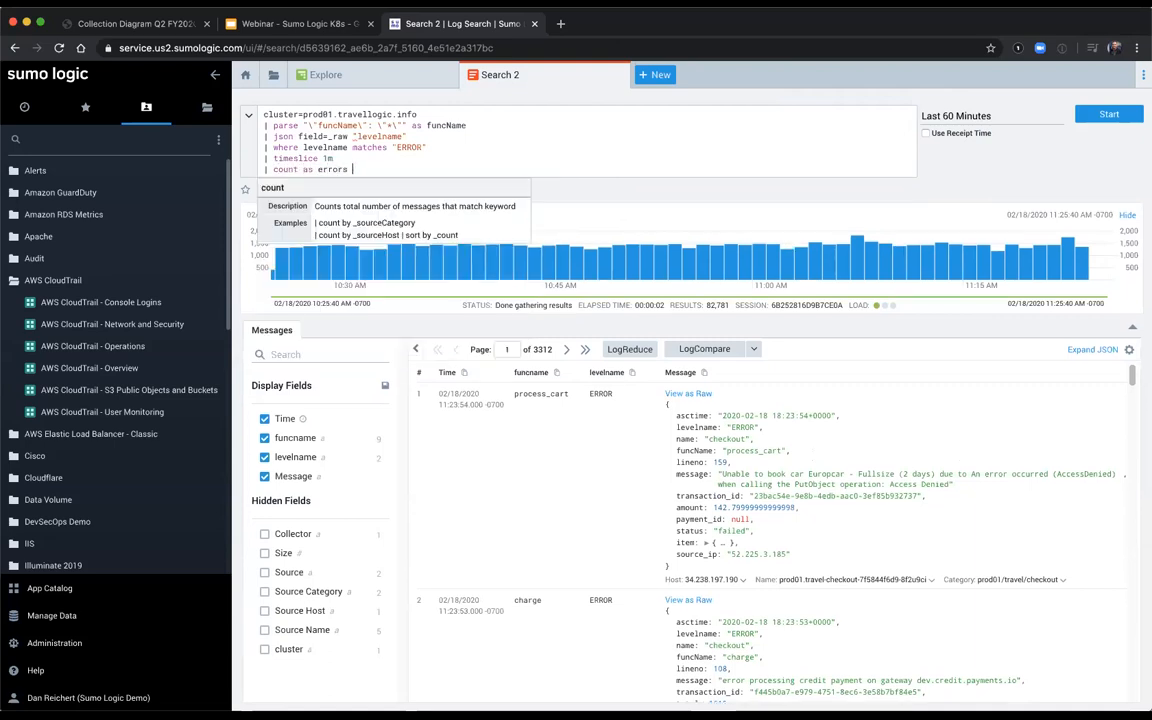
text(by _timeslice)
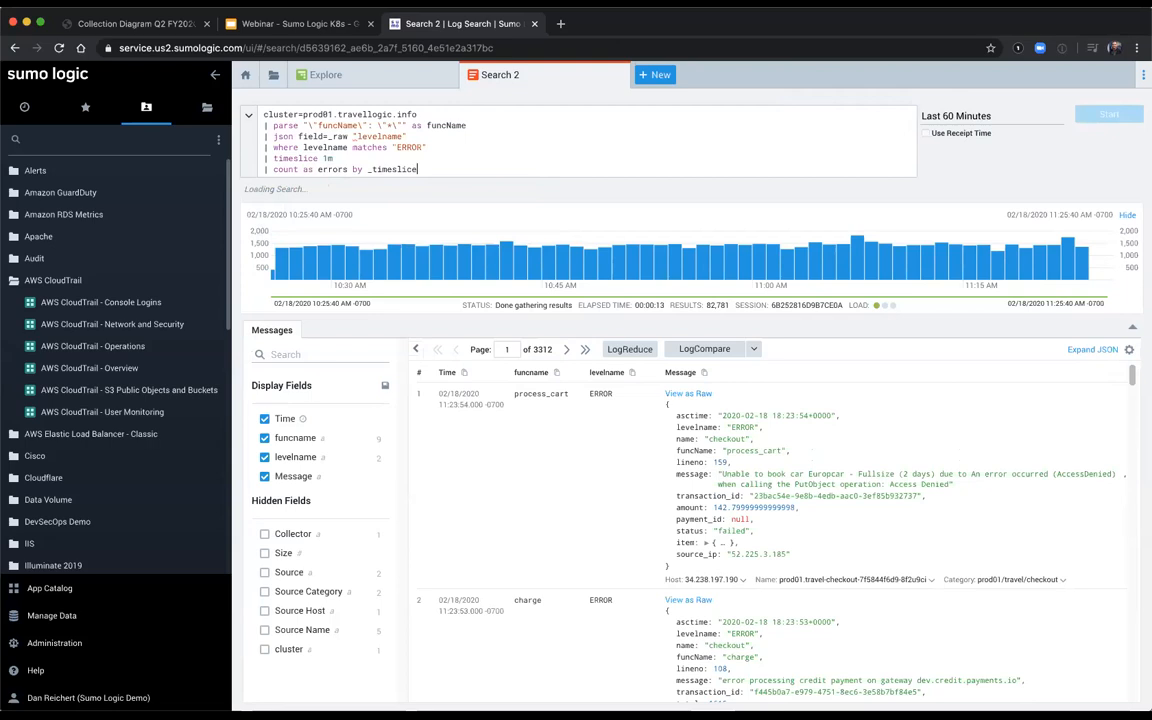
key(Return)
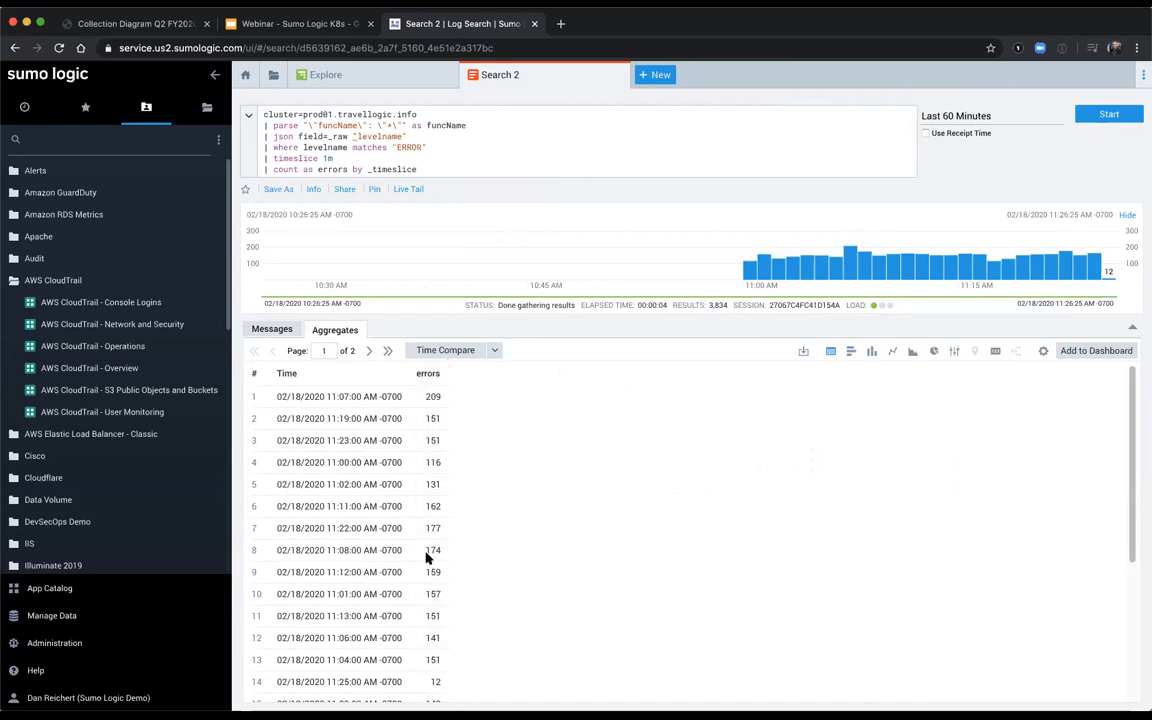
Step: Try the bar, column, line and area charts for the aggregated errors and settle on the column chart
click(851, 350)
click(871, 351)
click(892, 351)
click(912, 351)
click(871, 351)
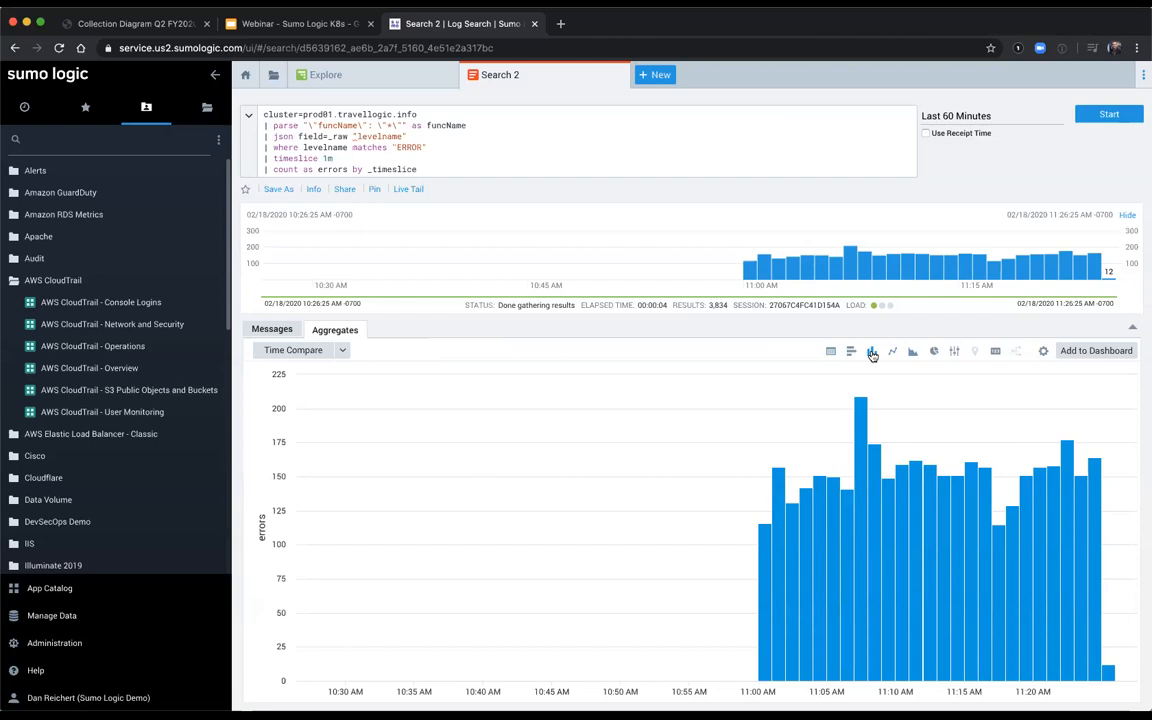
Step: Start adding the column chart to a dashboard with the panel title Errors Over Time
click(1092, 351)
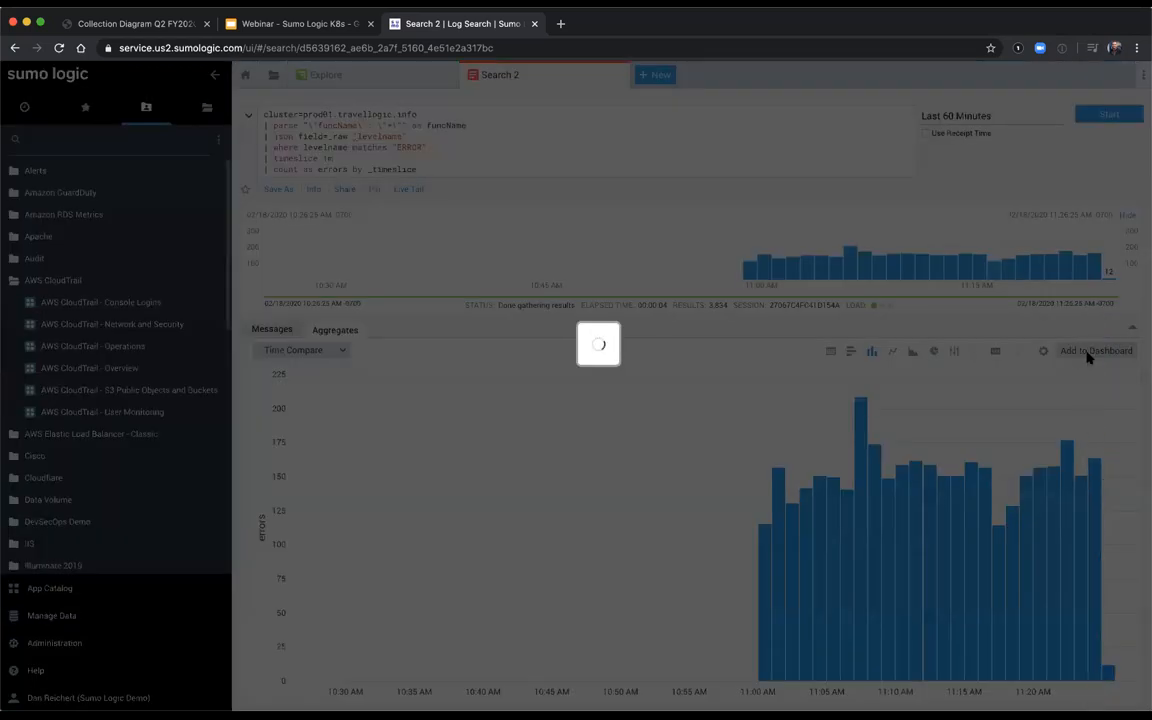
drag(555, 350, 391, 347)
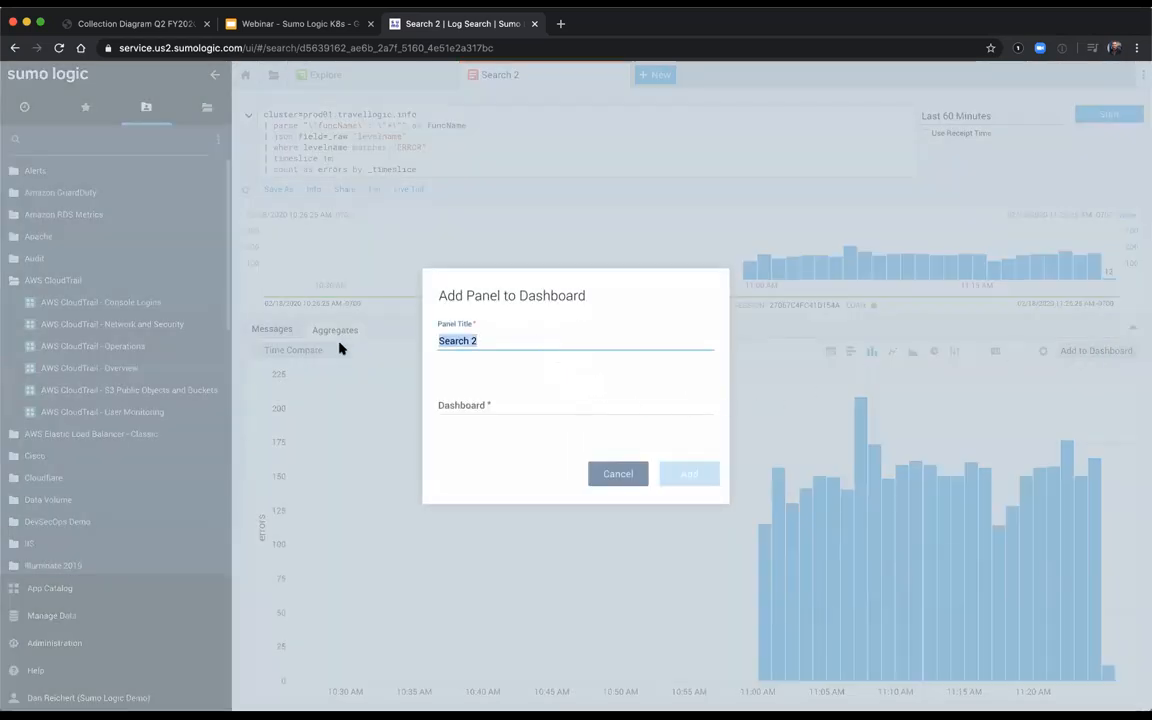
text(Errors Over Time)
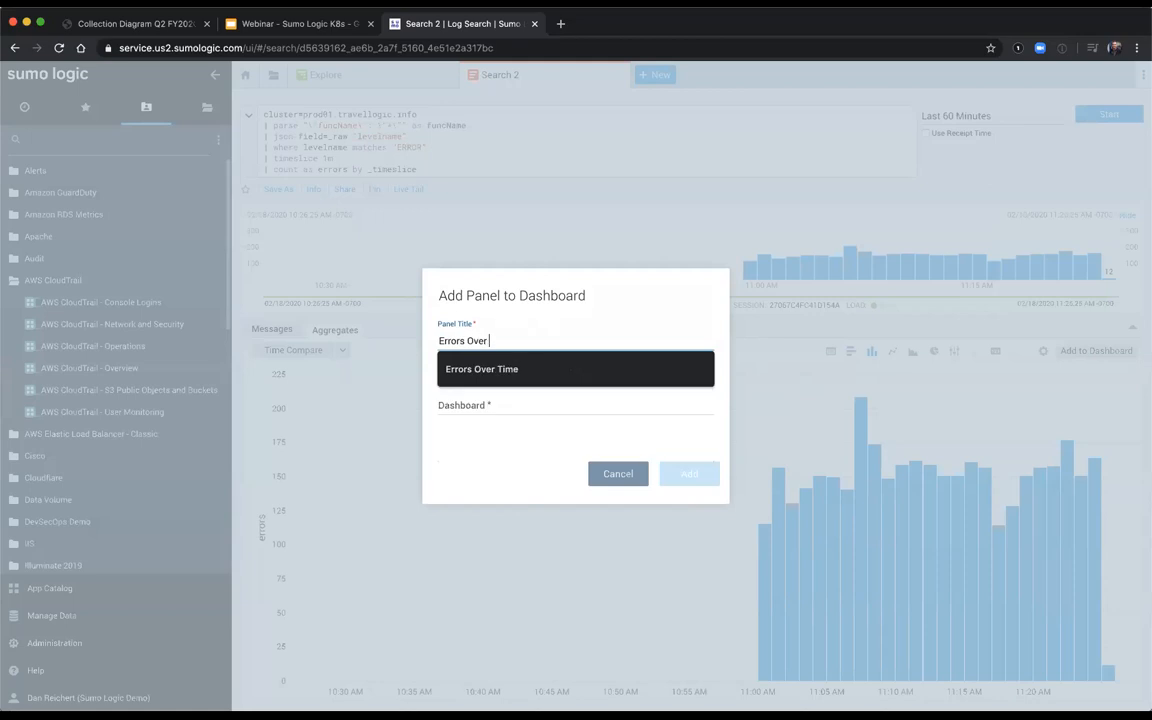
Step: Add the panel to a new dashboard named Systems Overview in the Personal folder, created as Dashboard Beta
click(491, 406)
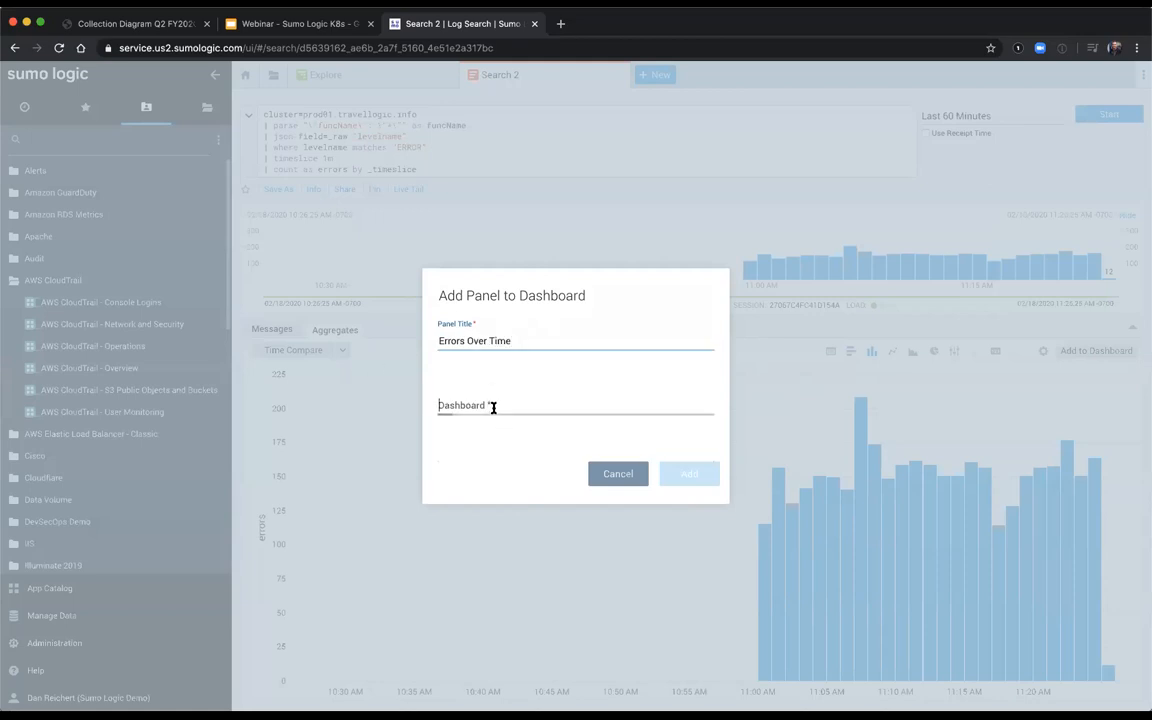
scroll(535, 520, down, 3)
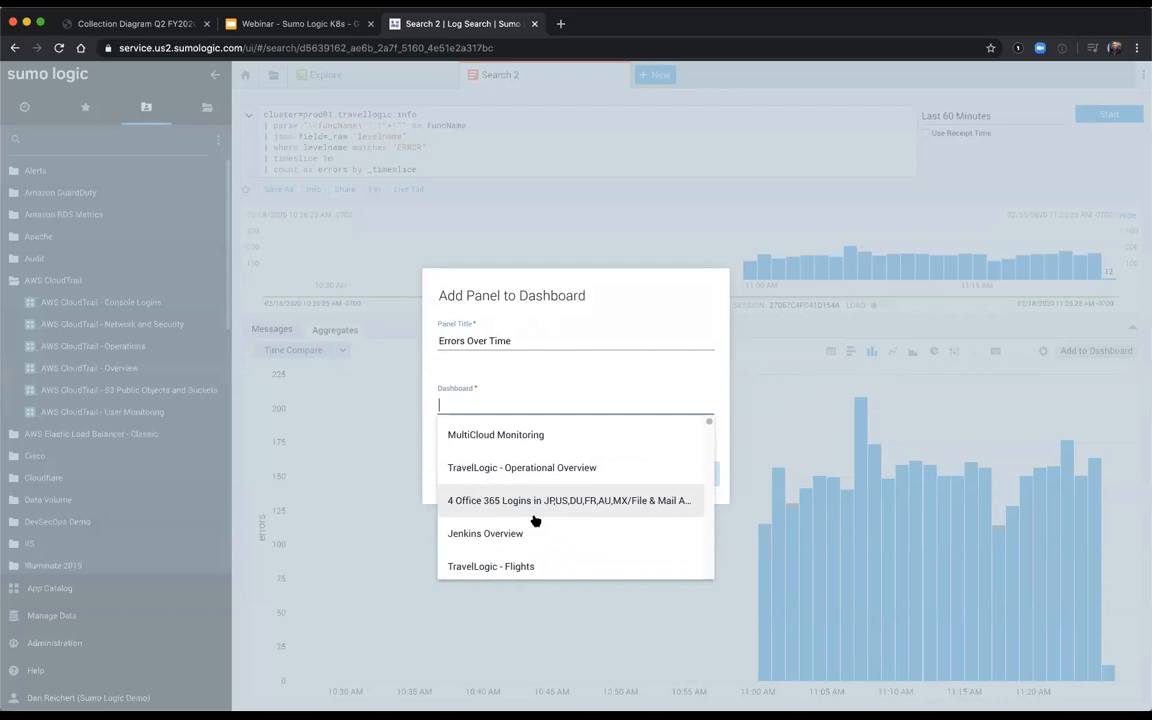
text(Systems Ov erv)
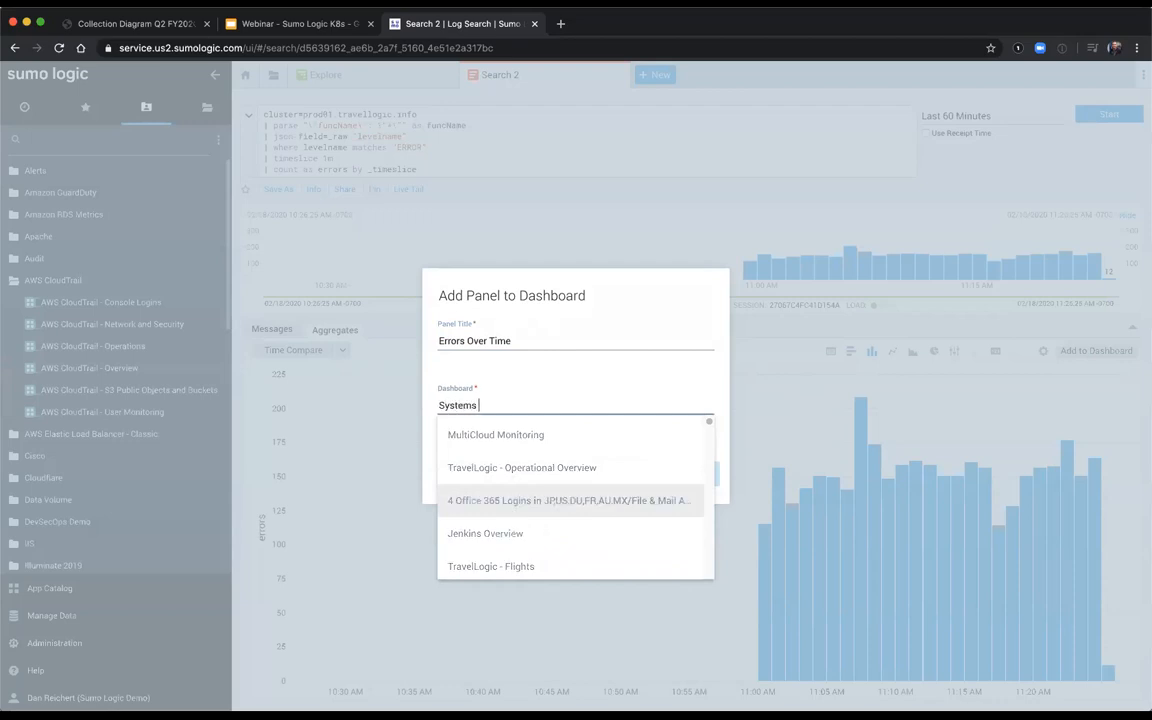
key(BackSpace)
key(BackSpace)
key(BackSpace)
key(BackSpace)
text(erview)
click(526, 433)
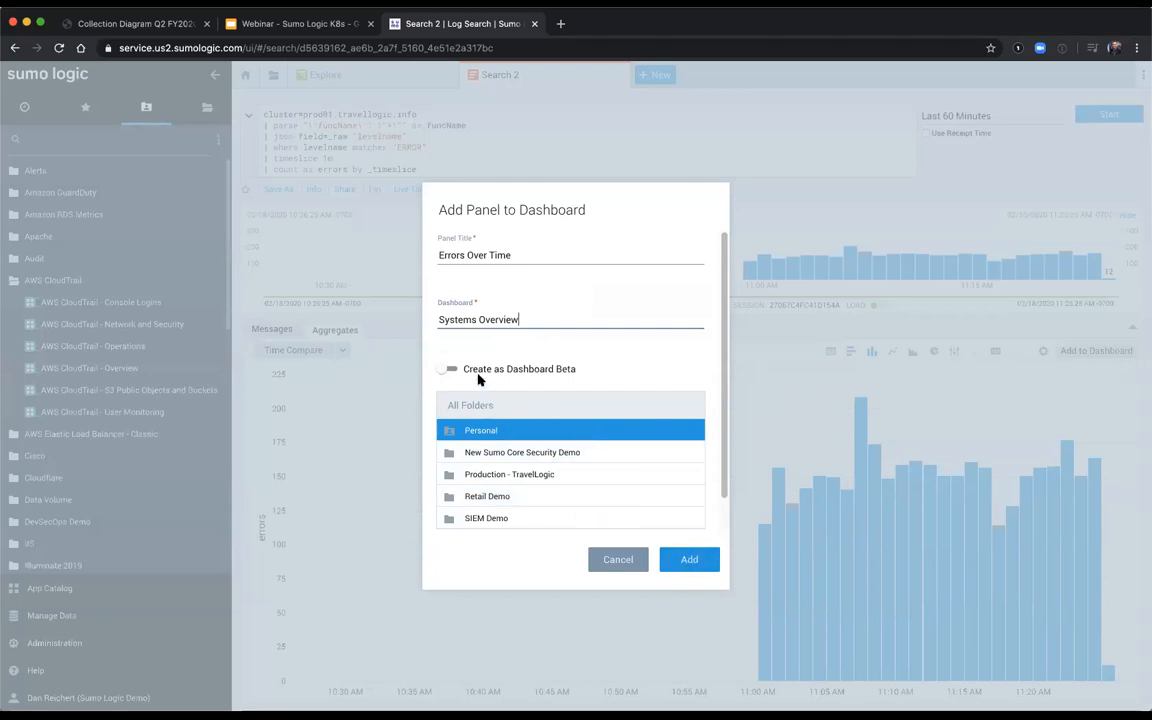
click(449, 368)
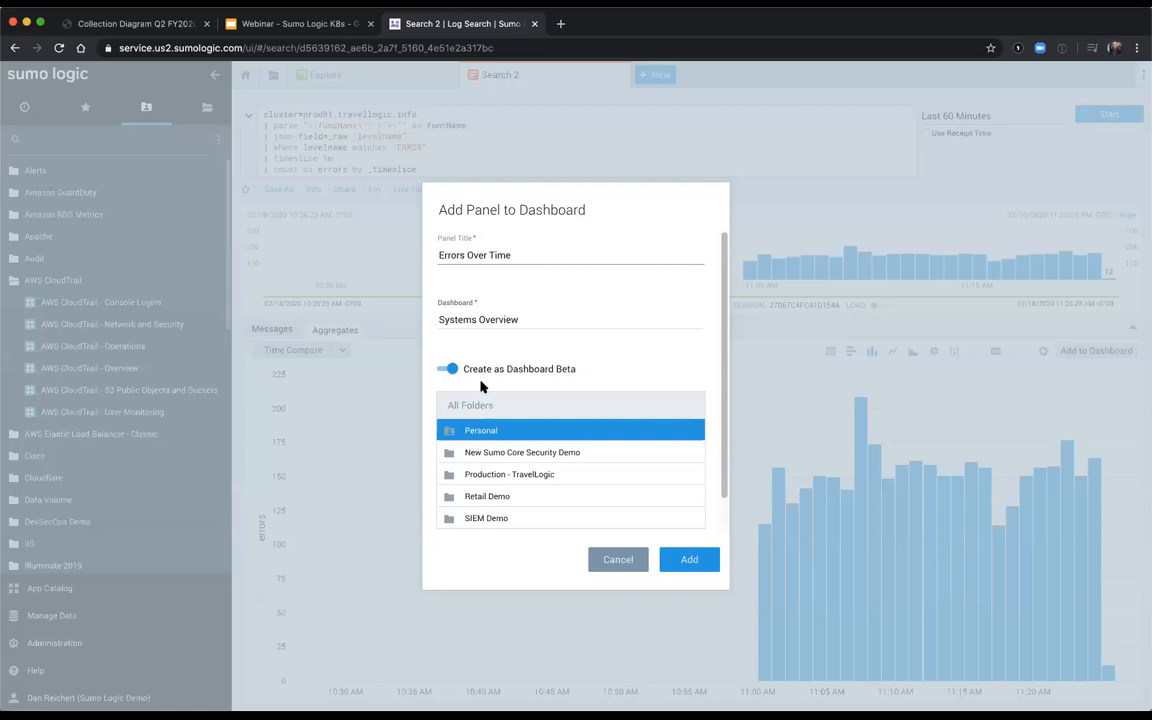
click(686, 566)
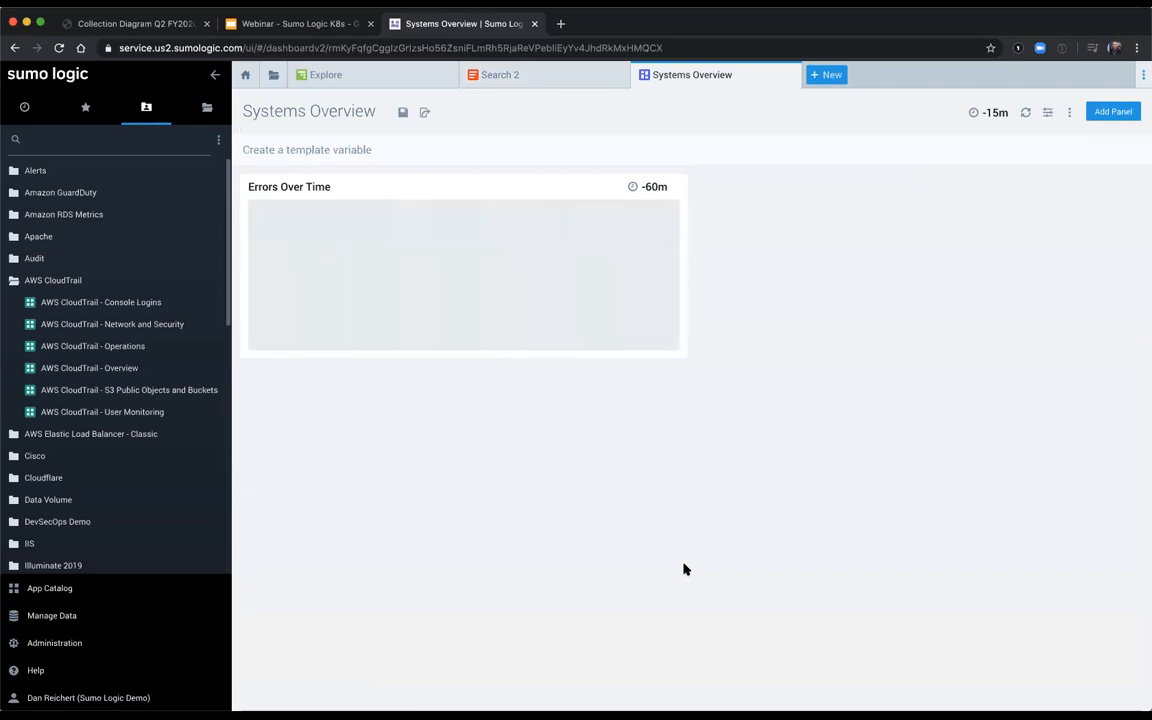
Step: Create a stack linking for the dashboard with key cluster and value prod01.travellogic.info, and save the dashboard
mouse_move(403, 286)
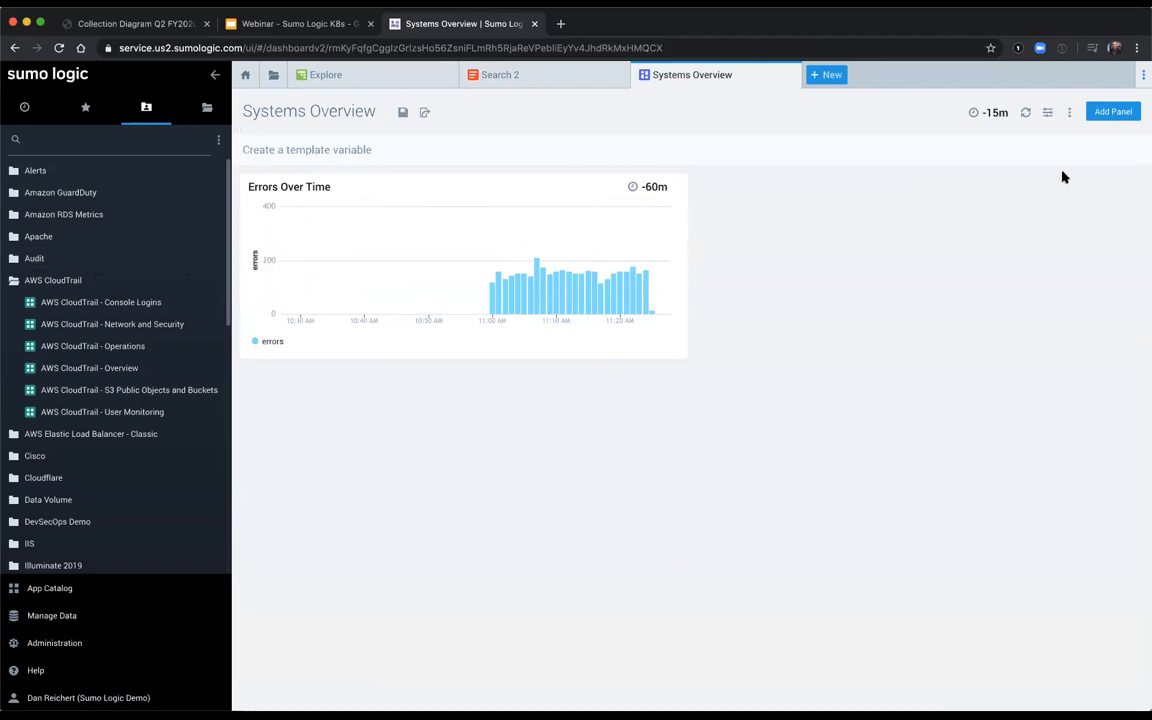
click(1069, 112)
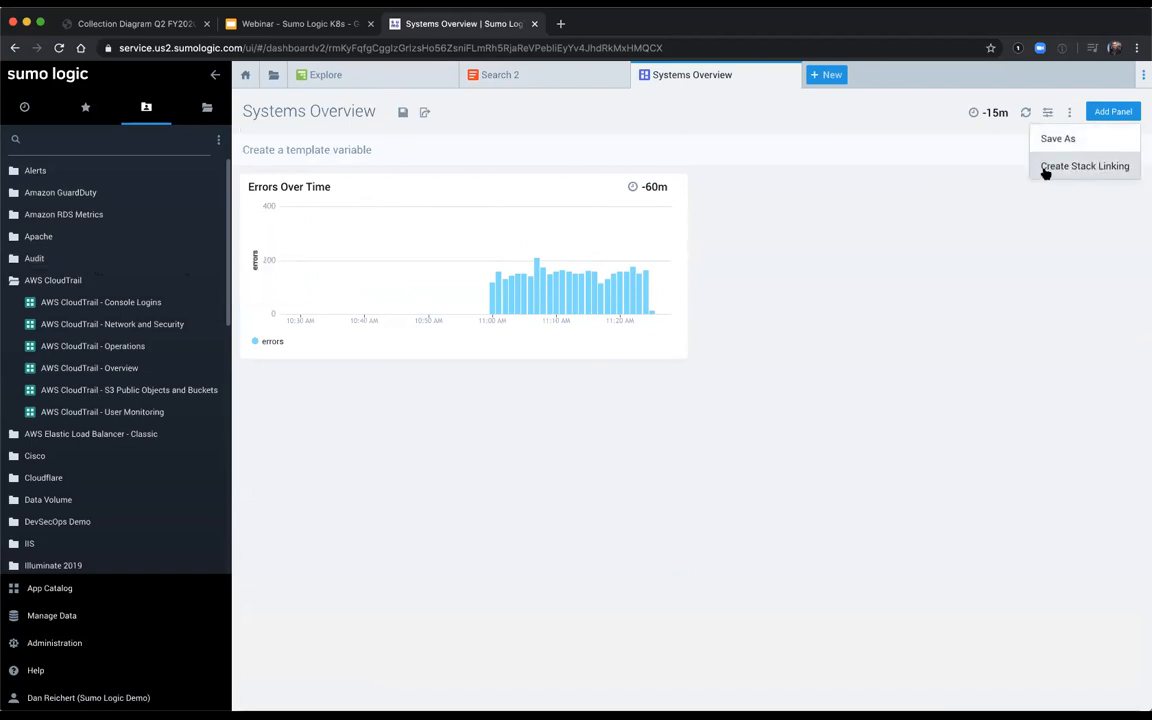
click(1048, 167)
click(437, 393)
text(cluster)
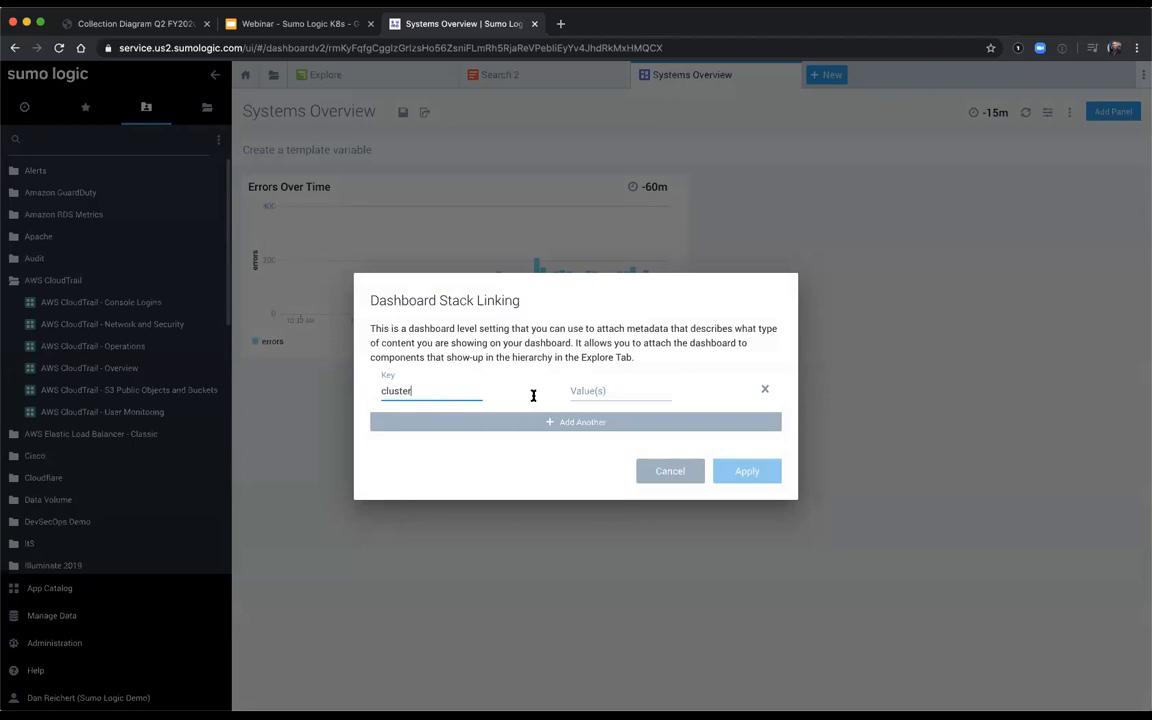
click(635, 391)
text(prod01.travelloigi)
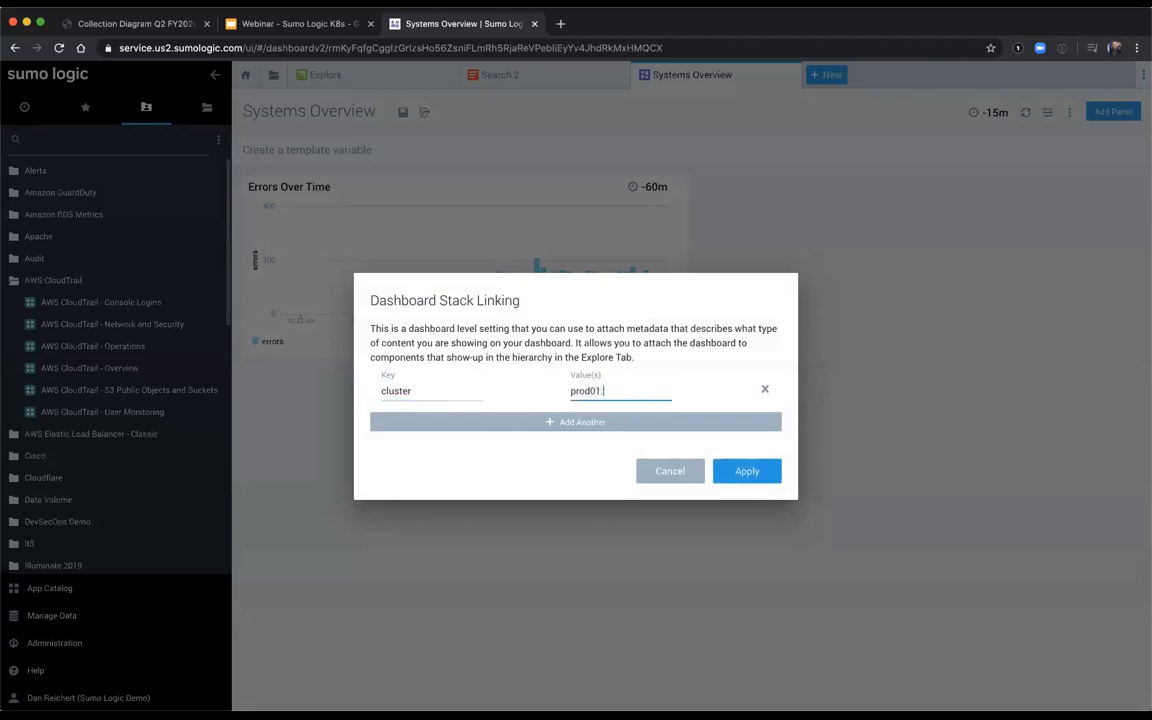
key(BackSpace)
key(BackSpace)
key(BackSpace)
text(gic.)
text(info)
click(746, 470)
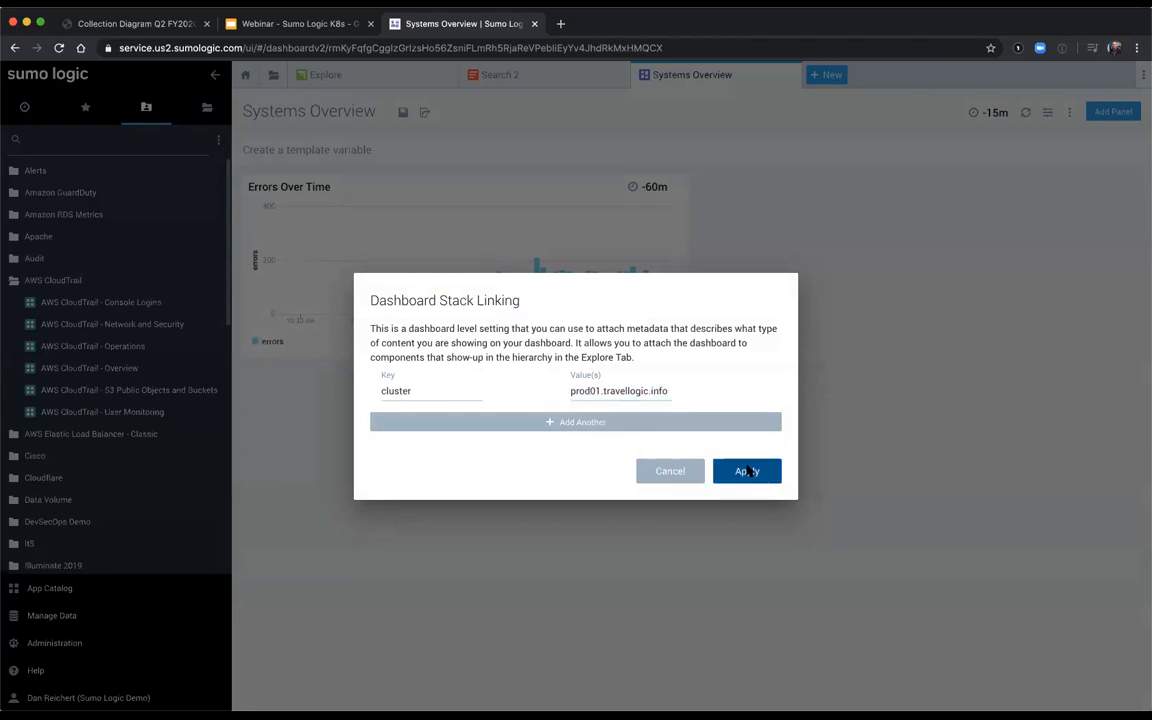
click(400, 113)
Step: Close the existing Explore view and Search 2, and open a new Explore view
click(451, 76)
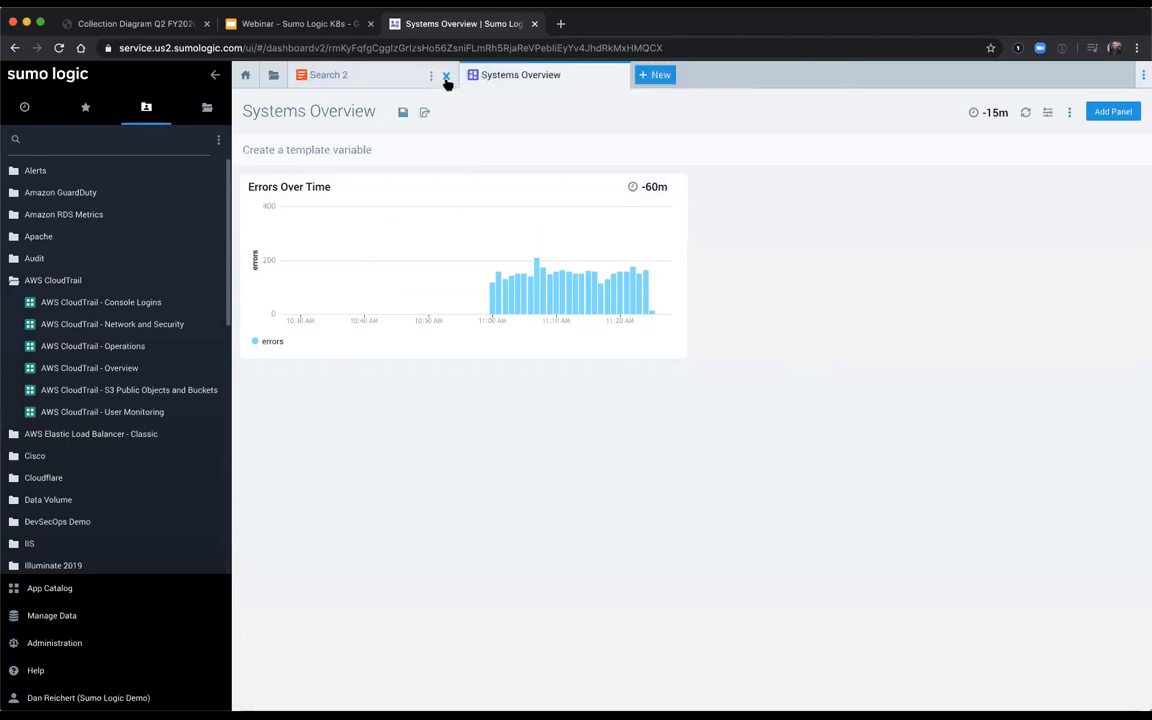
click(446, 76)
click(487, 76)
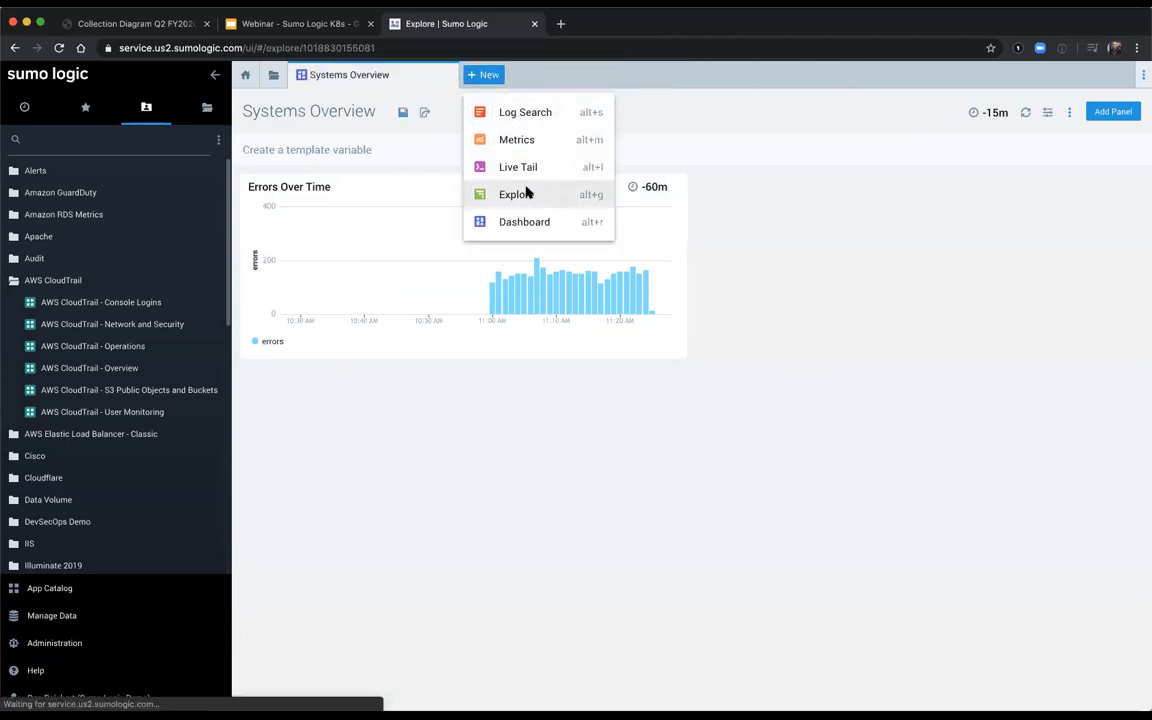
click(527, 193)
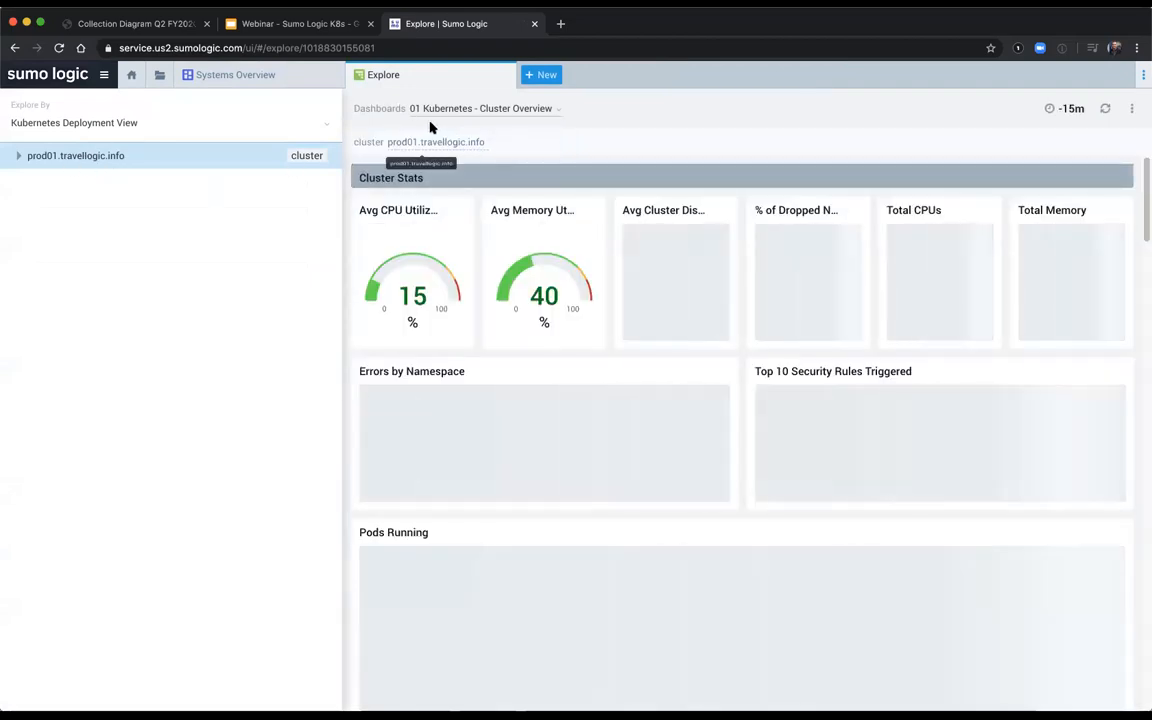
Step: Display the linked Systems Overview dashboard for the prod01.travellogic.info cluster in Explore
click(442, 108)
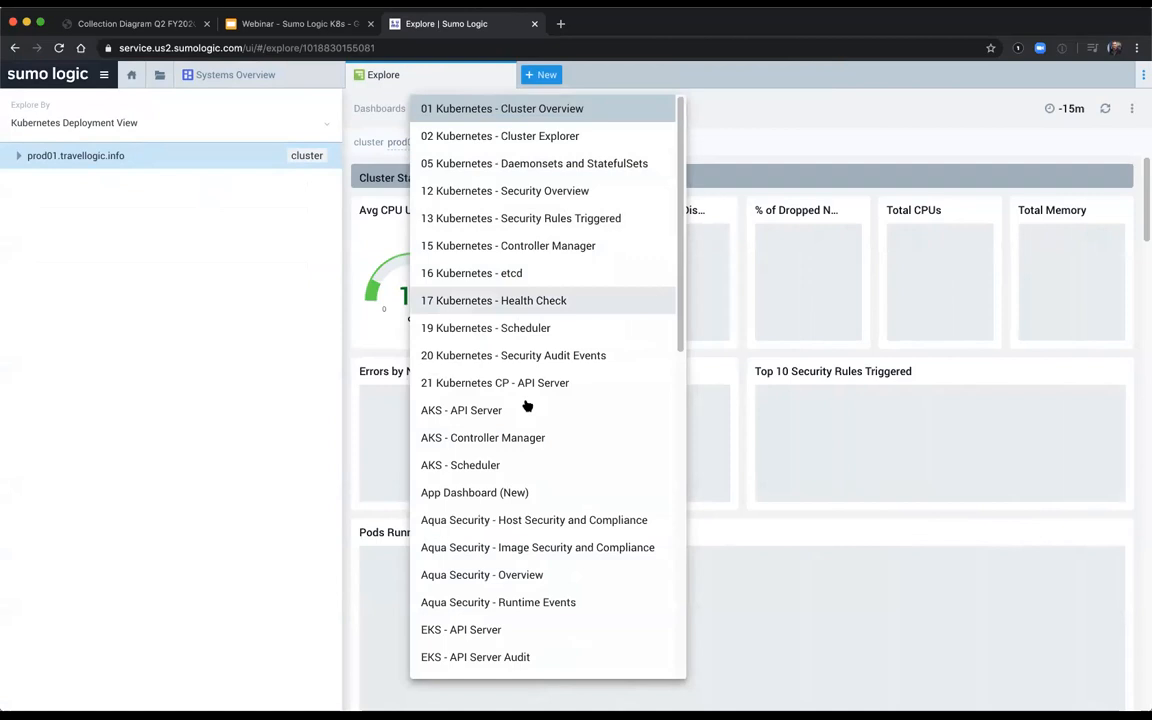
scroll(527, 404, down, 10)
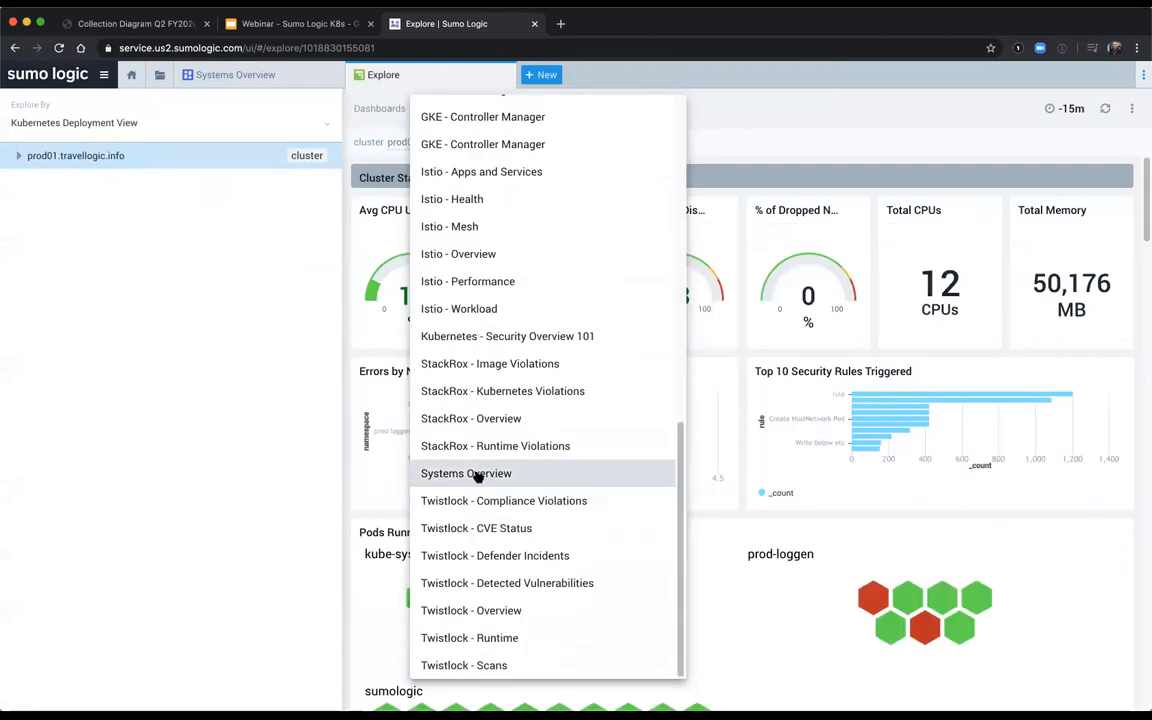
click(476, 475)
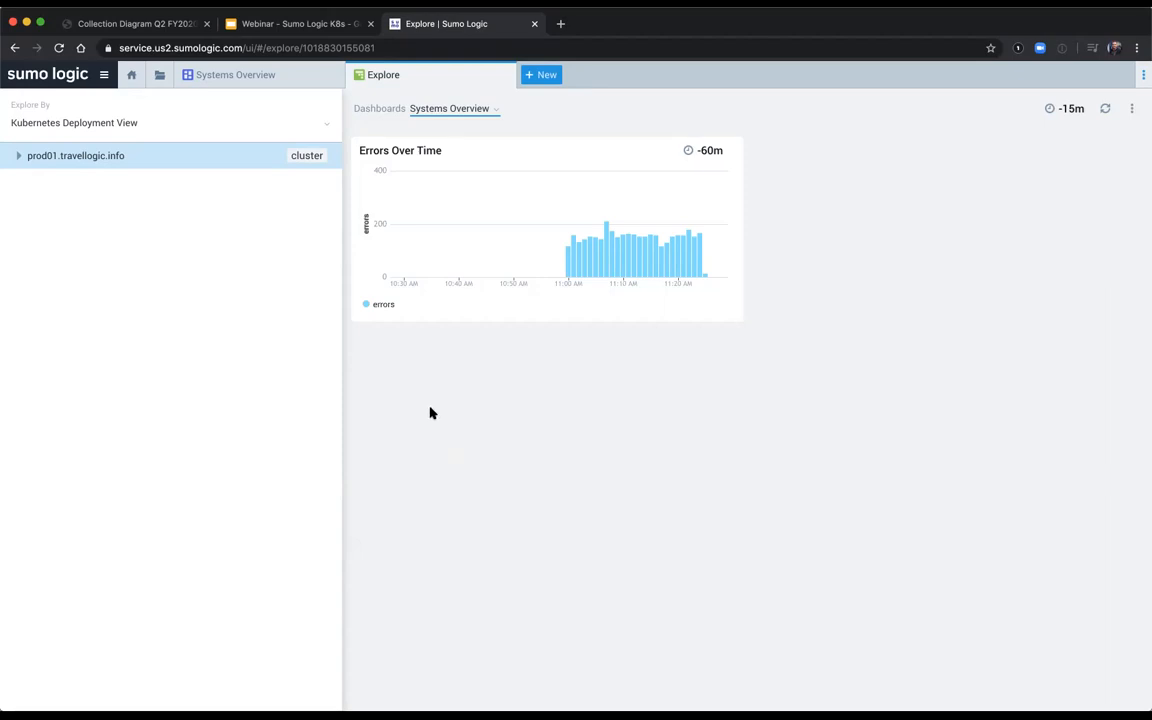
Step: Review the Learn resources and the available Sumo Logic certifications on the home page
click(130, 77)
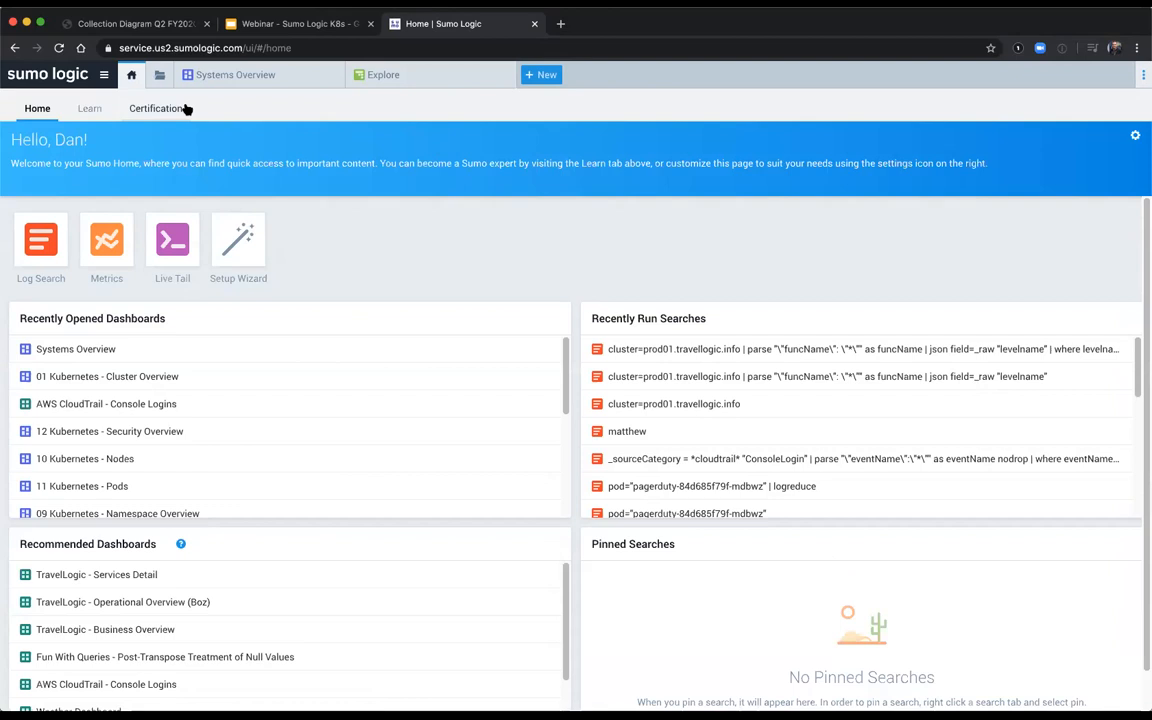
click(98, 113)
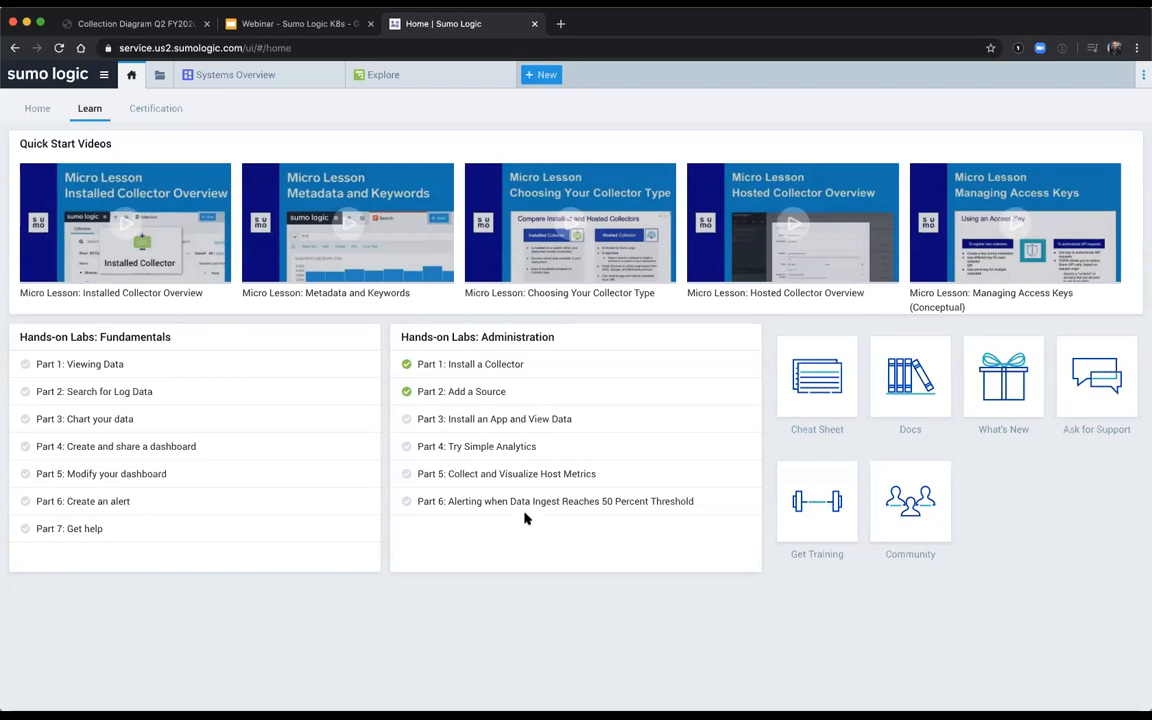
click(151, 111)
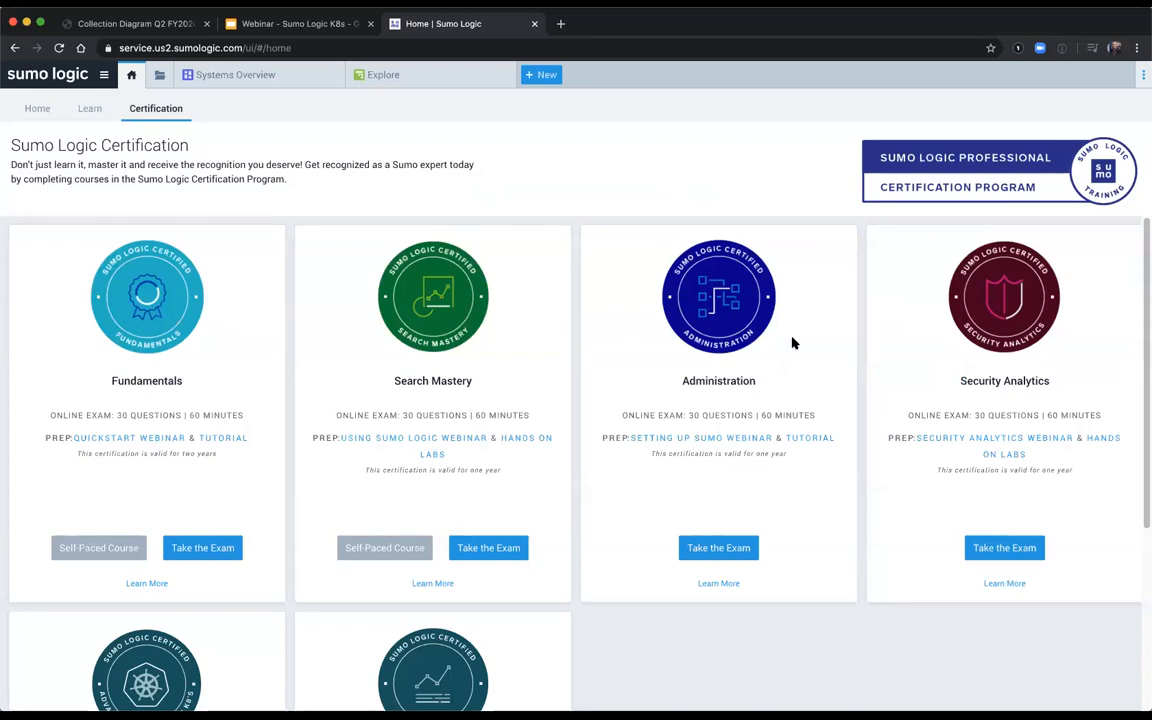
scroll(887, 355, down, 3)
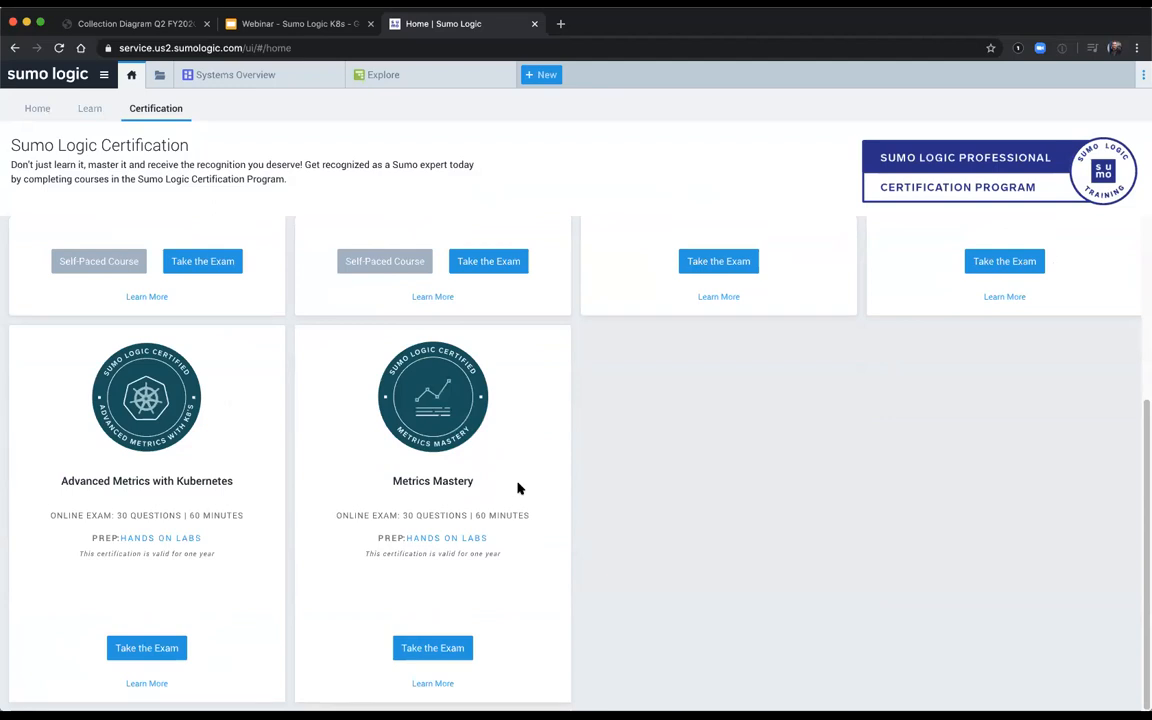
scroll(518, 488, up, 3)
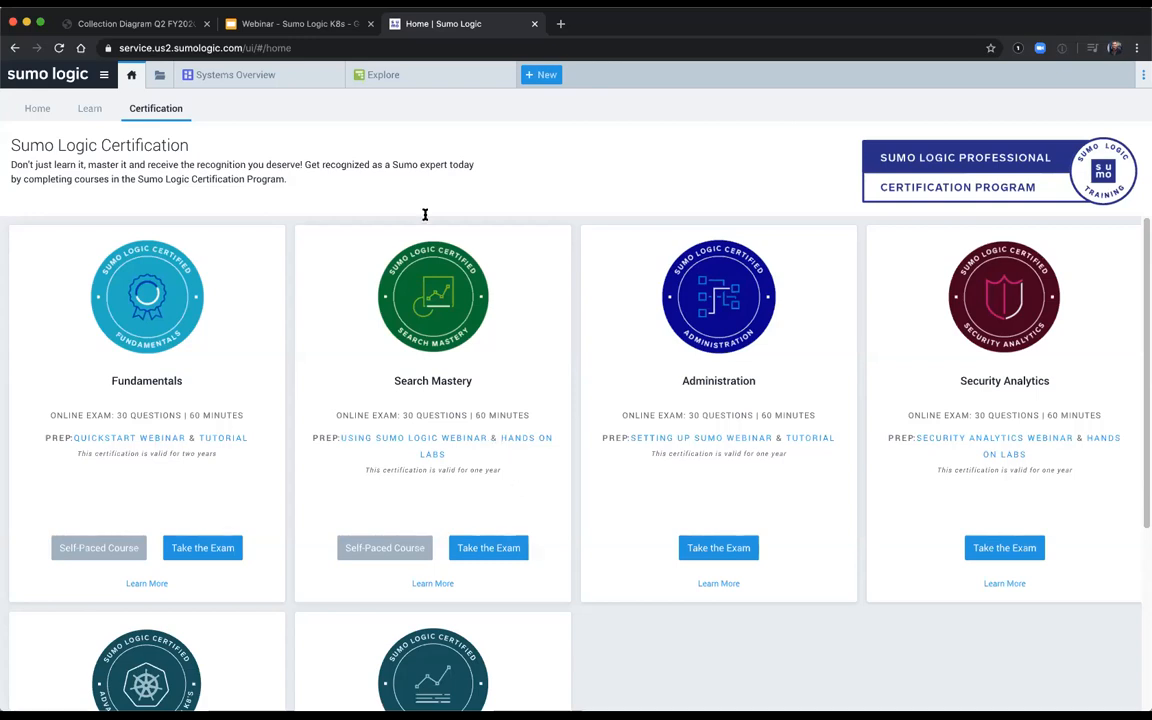
Step: Close the separate Systems Overview dashboard and switch the Explore view to the 01 Kubernetes - Cluster Overview dashboard
click(333, 76)
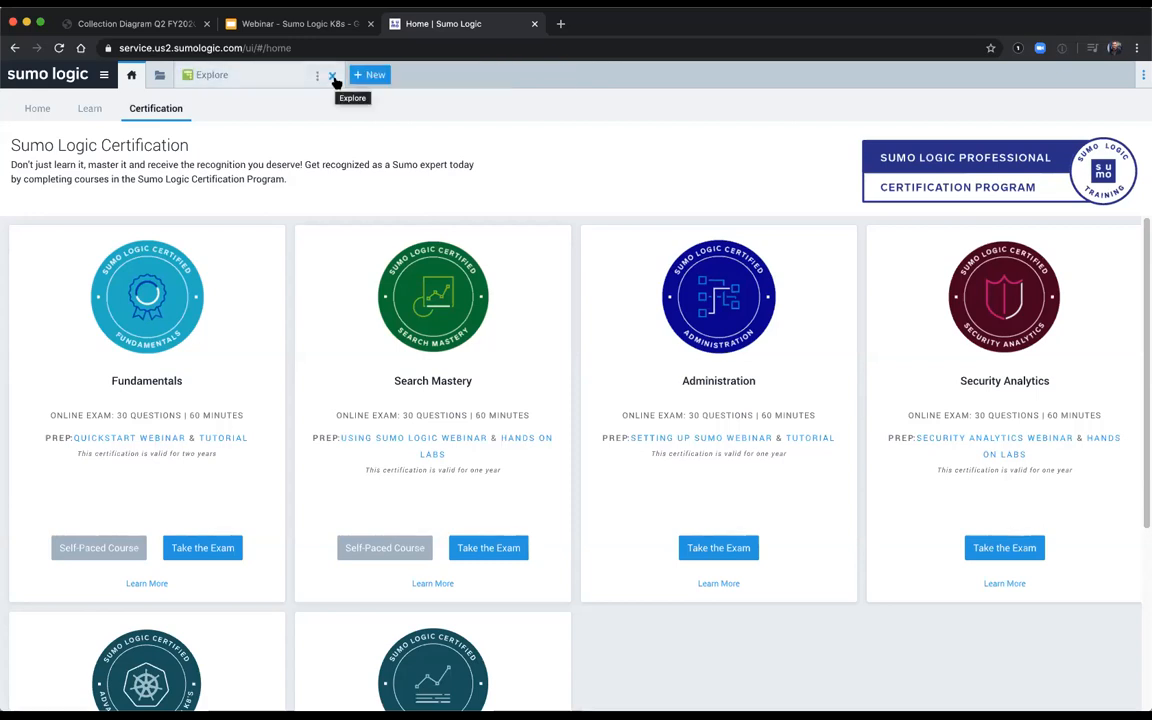
click(267, 77)
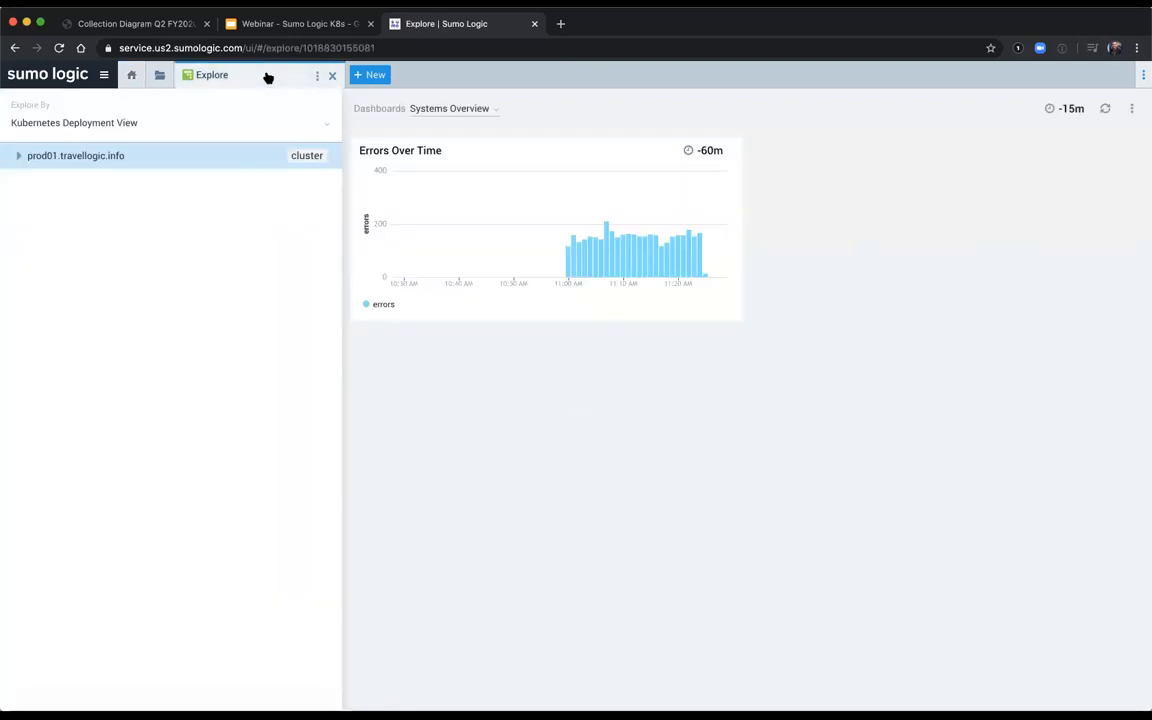
click(443, 108)
click(495, 117)
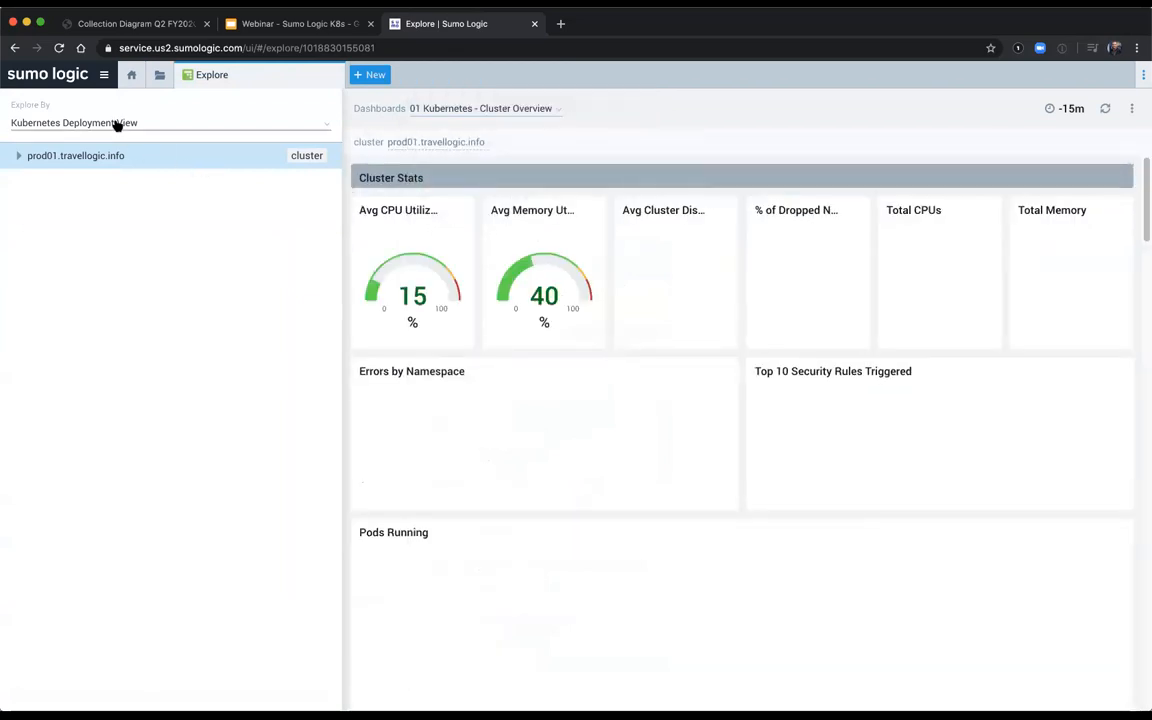
Step: Switch Explore to the Kubernetes Namespace View and display the dashboard of the prod-loggen namespace in the prod01.travellogic.info cluster
click(117, 123)
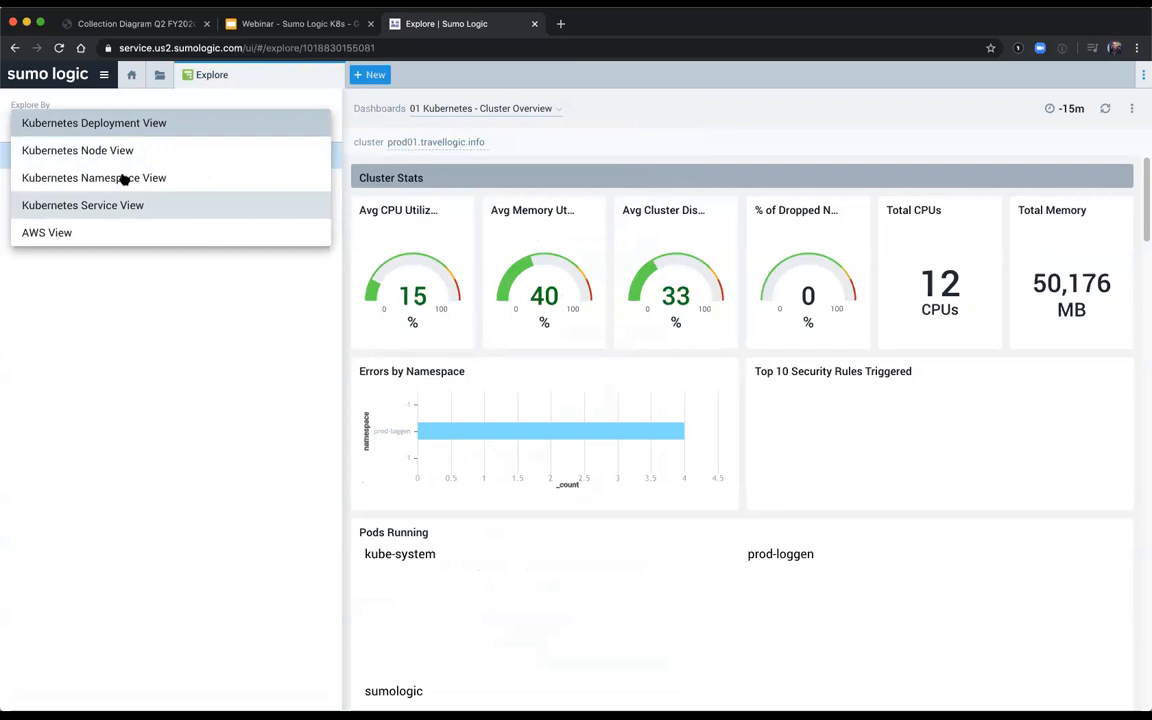
click(124, 178)
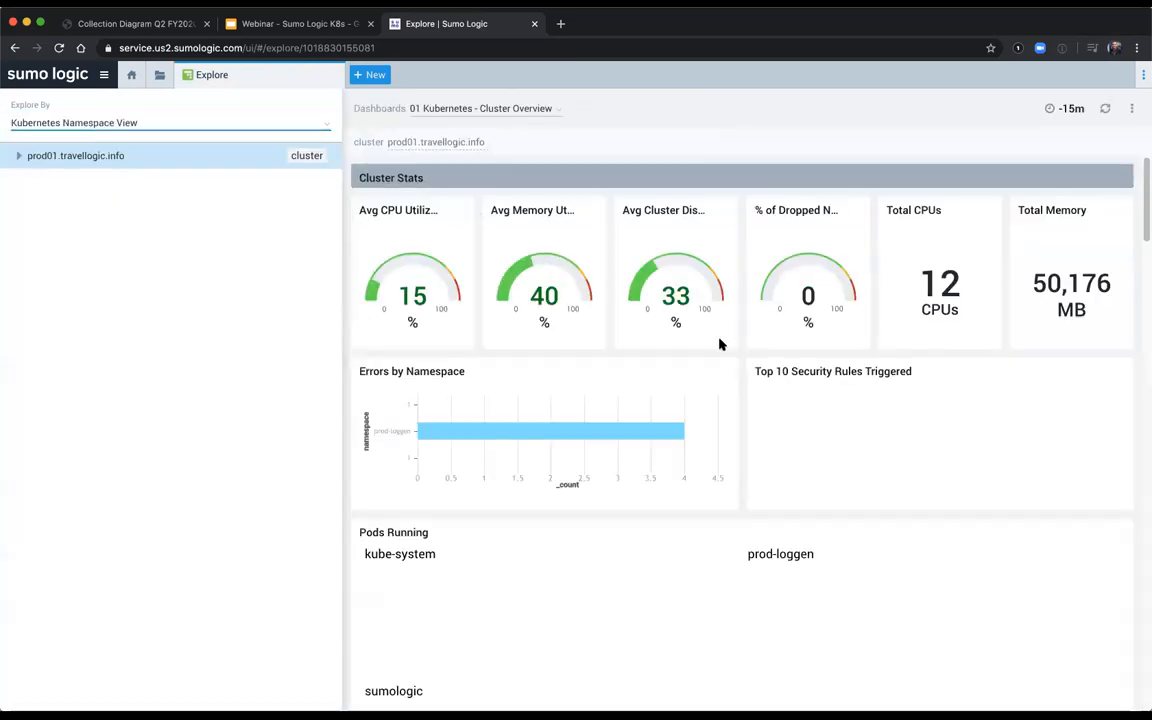
mouse_move(473, 424)
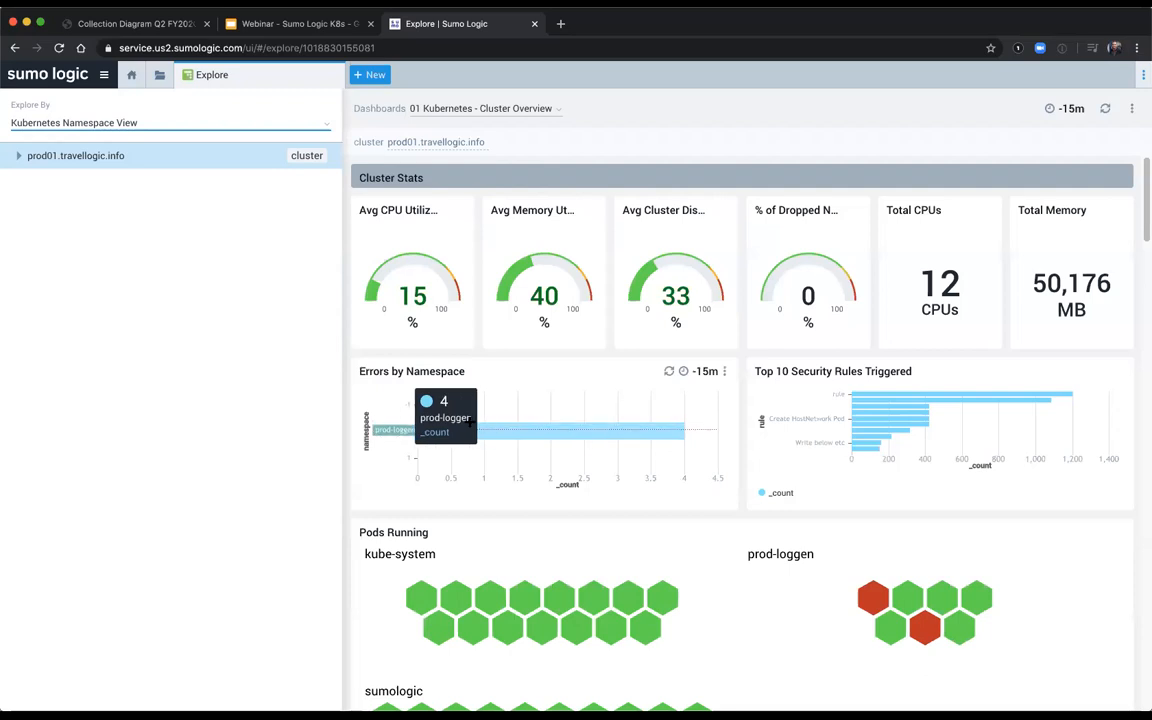
click(18, 157)
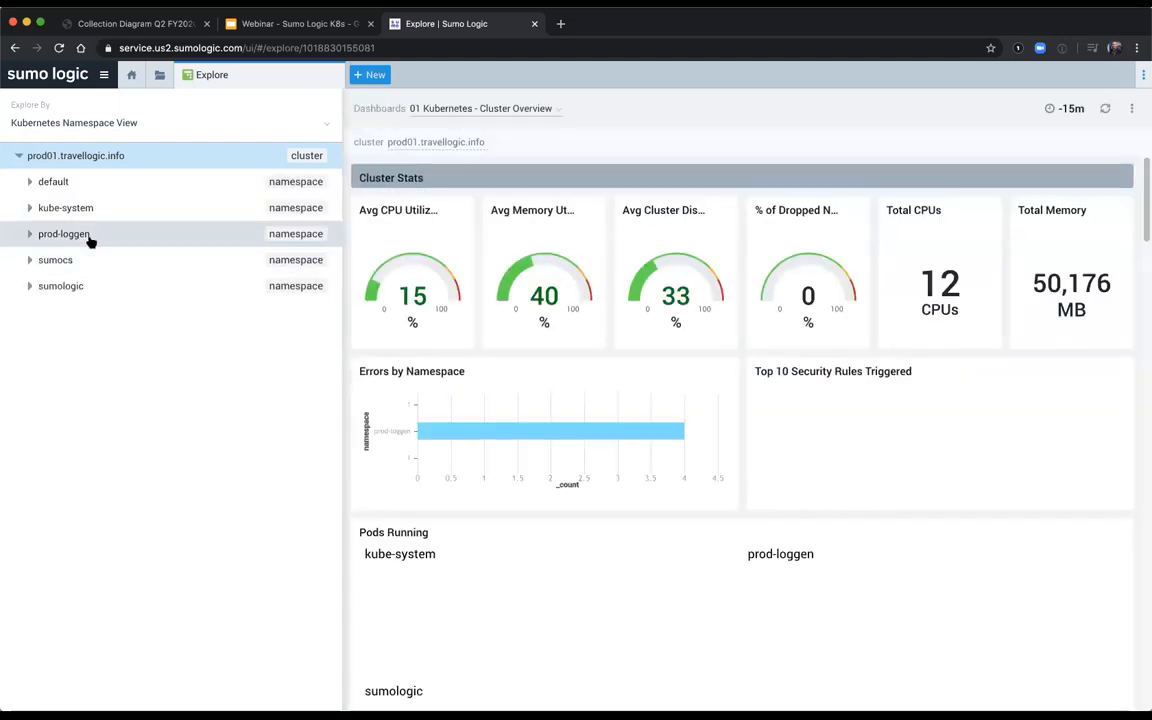
click(90, 241)
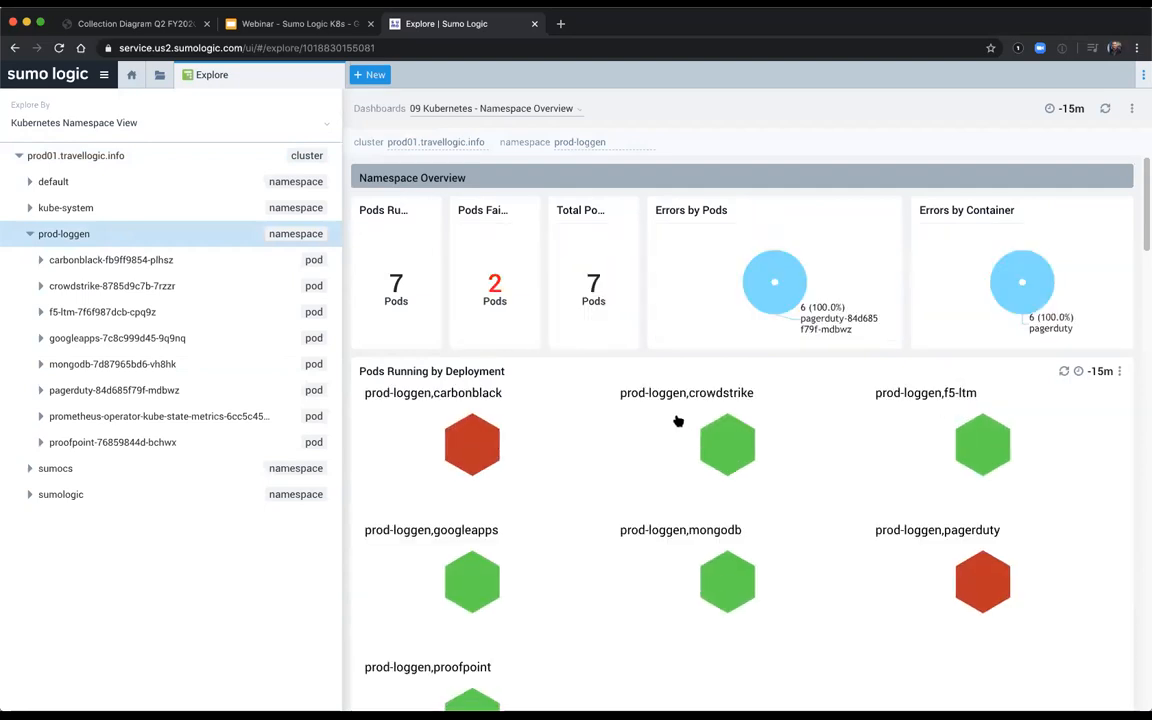
Step: Display the Pods dashboard for the pagerduty-84d685f79f-mdbwz pod and narrow the Explore hierarchy to widen the dashboard
mouse_move(465, 425)
mouse_move(982, 574)
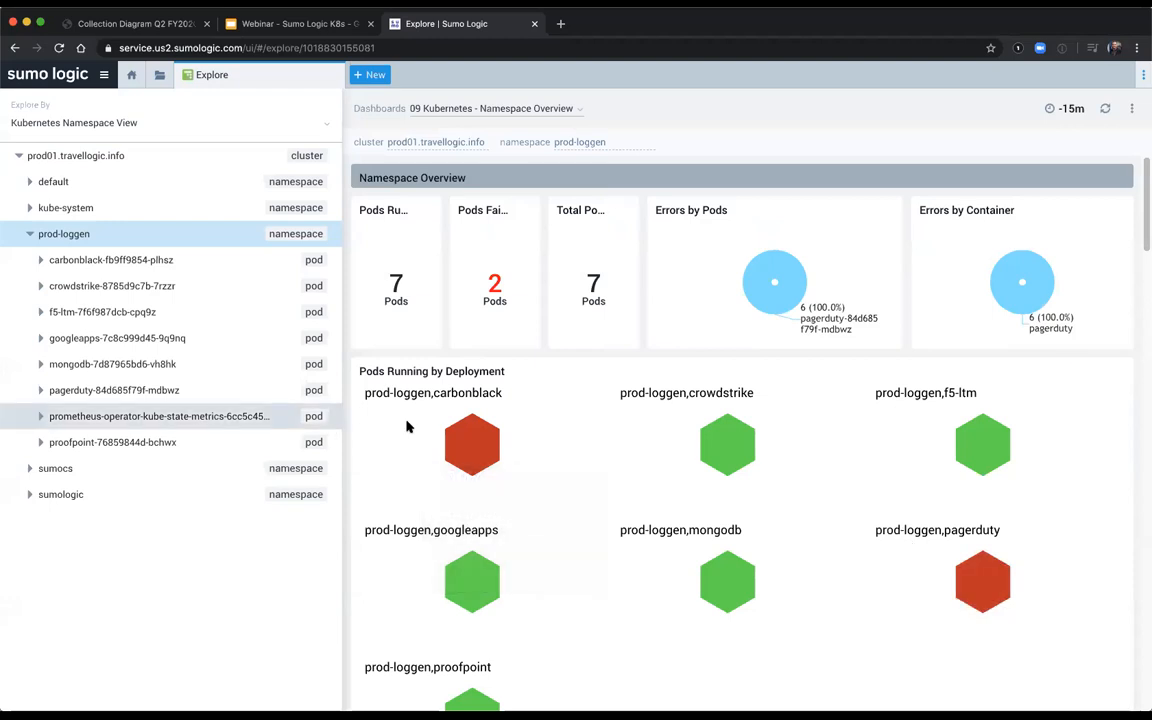
click(234, 390)
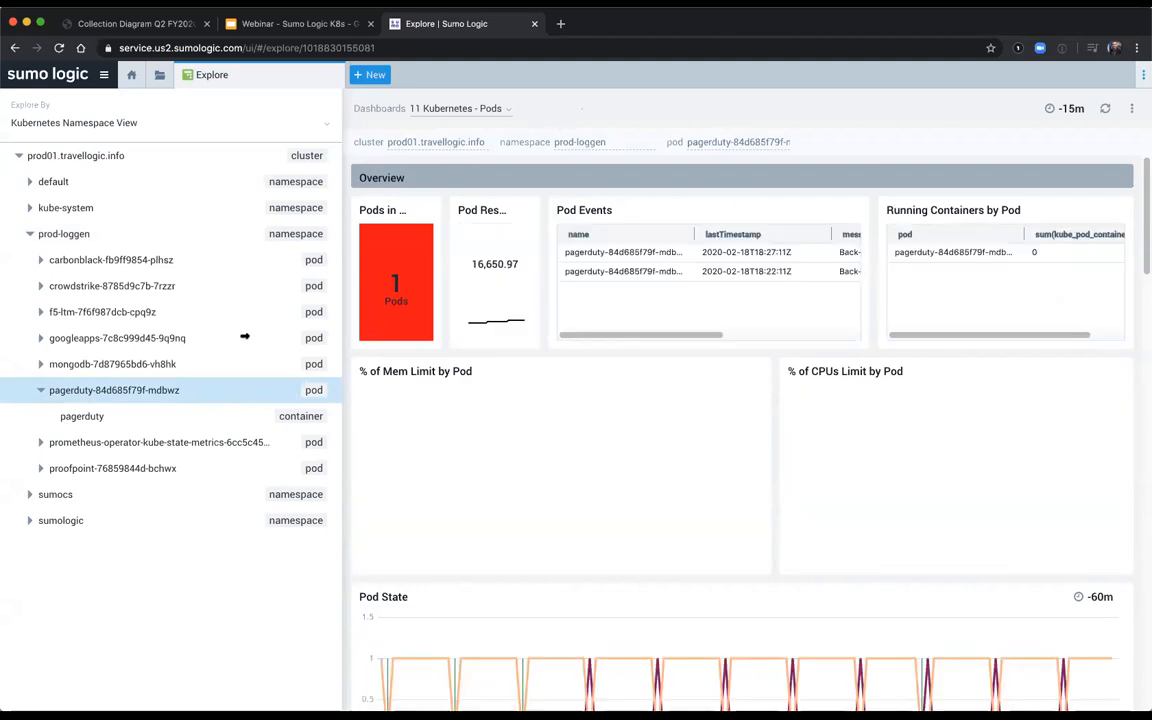
drag(240, 337, 244, 338)
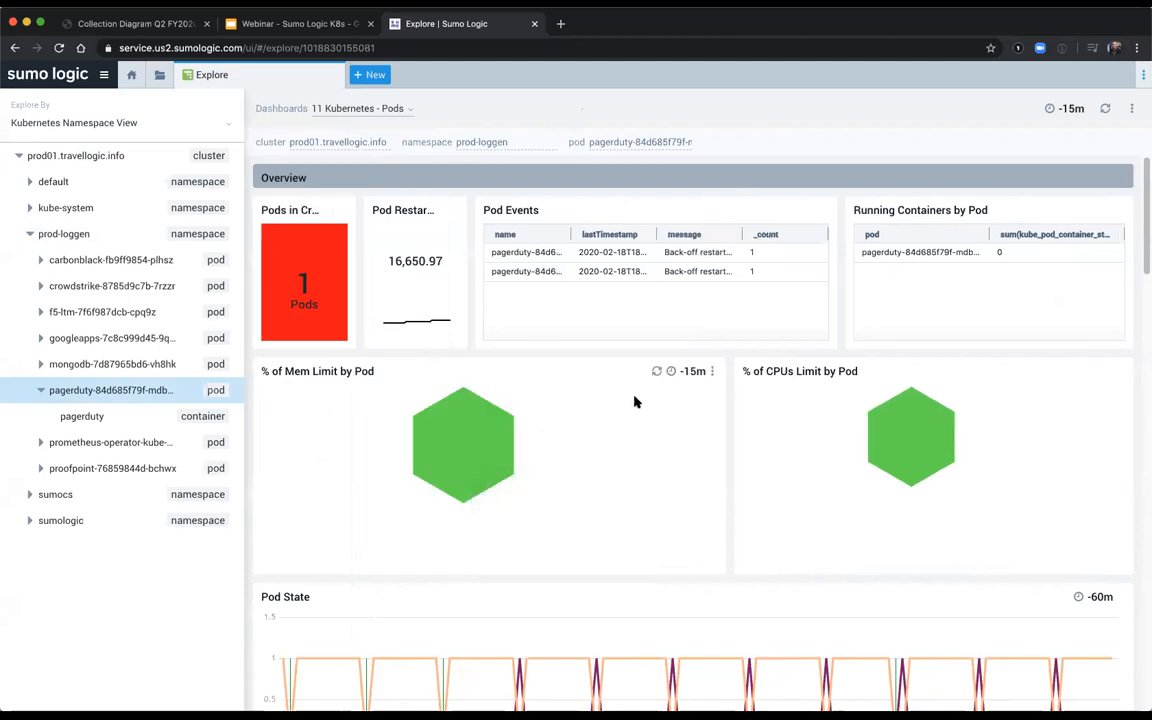
Step: Examine the pagerduty pod's state, CPU and memory usage against limits, network traffic and terminated containers by reason
scroll(634, 401, down, 5)
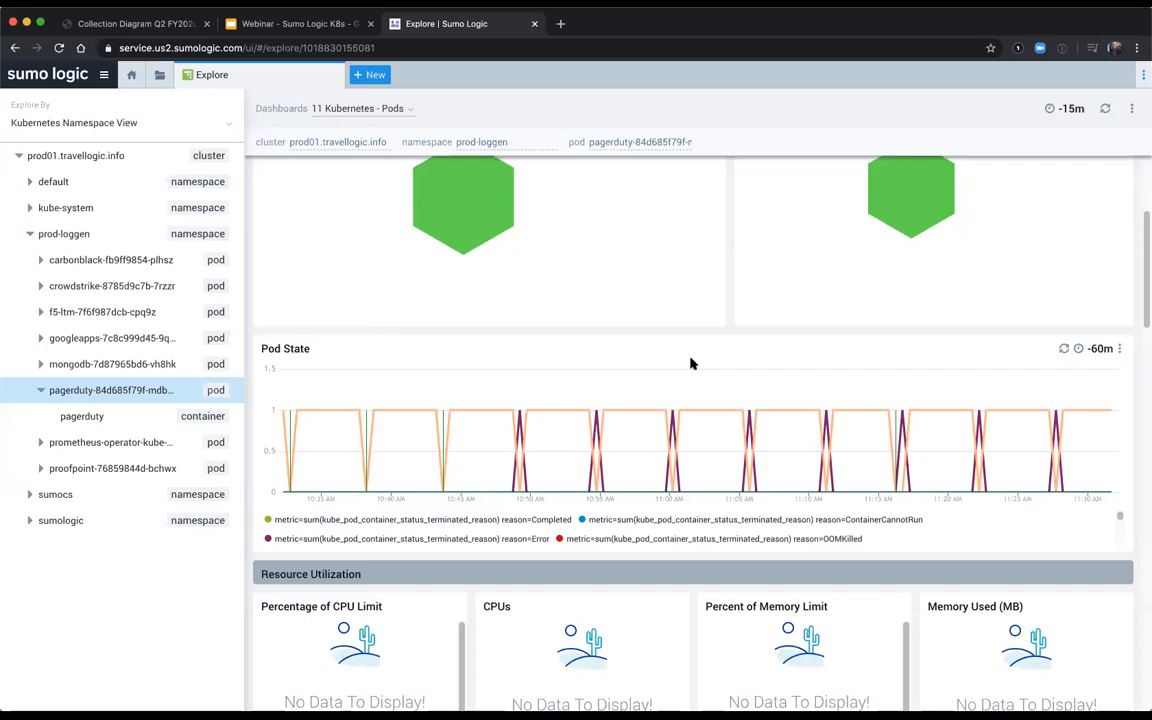
scroll(690, 363, down, 5)
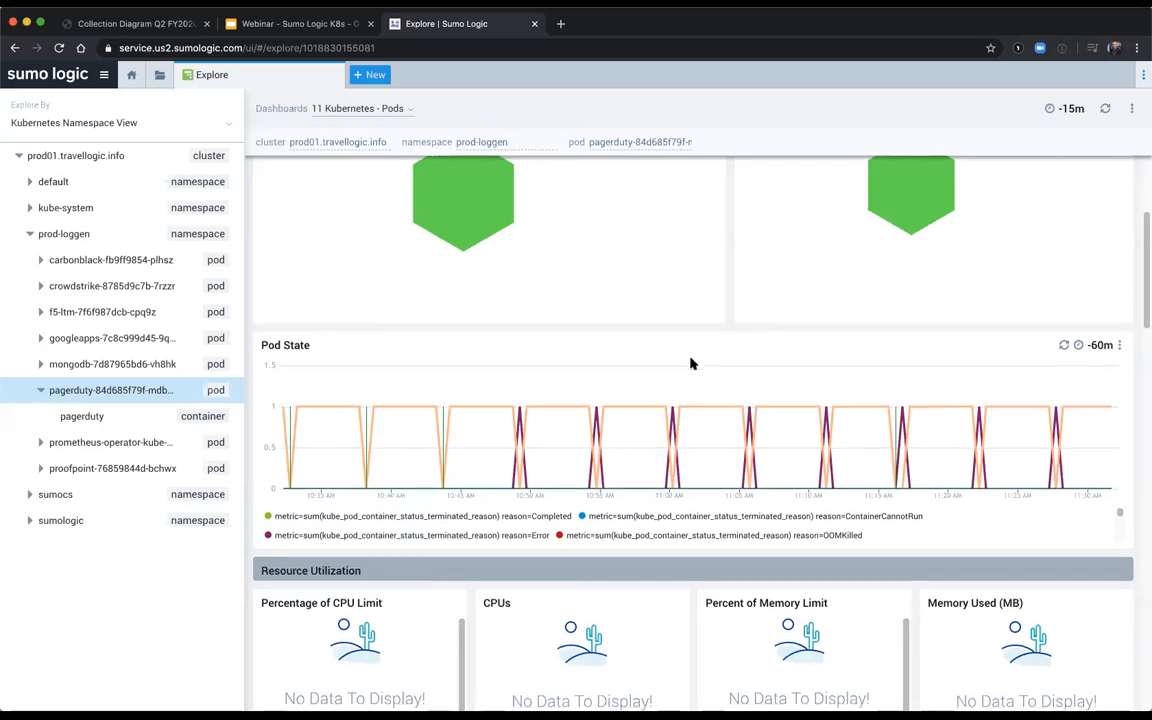
scroll(693, 365, down, 1)
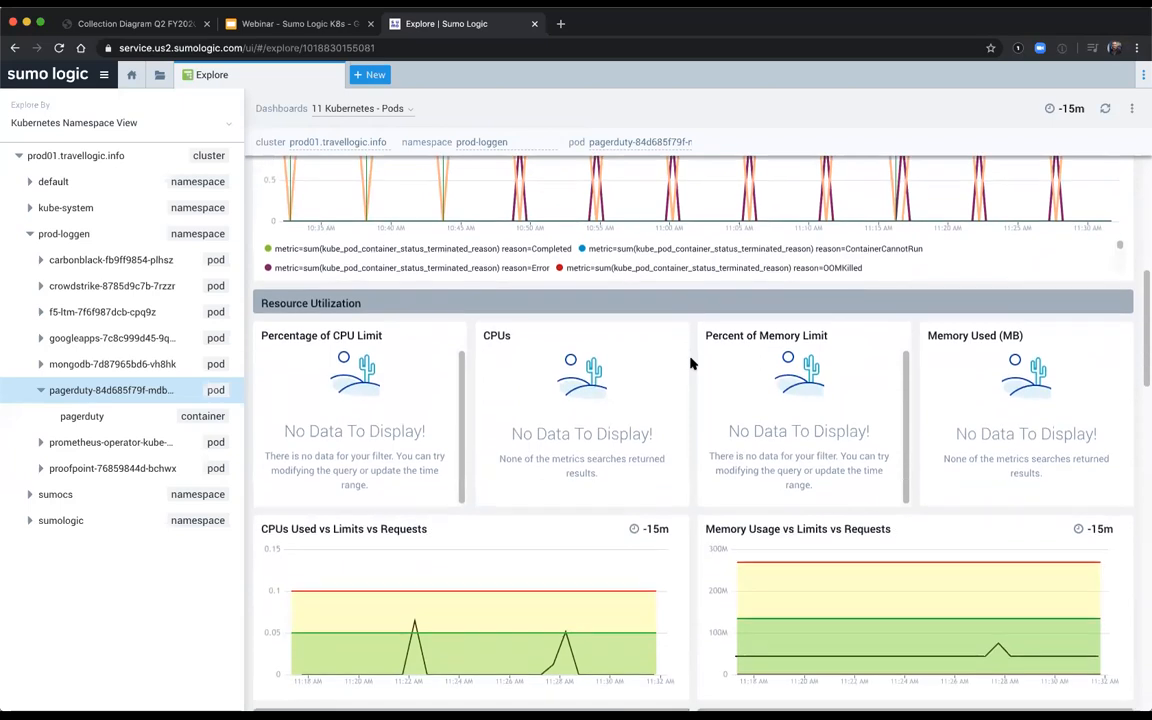
scroll(690, 363, down, 2)
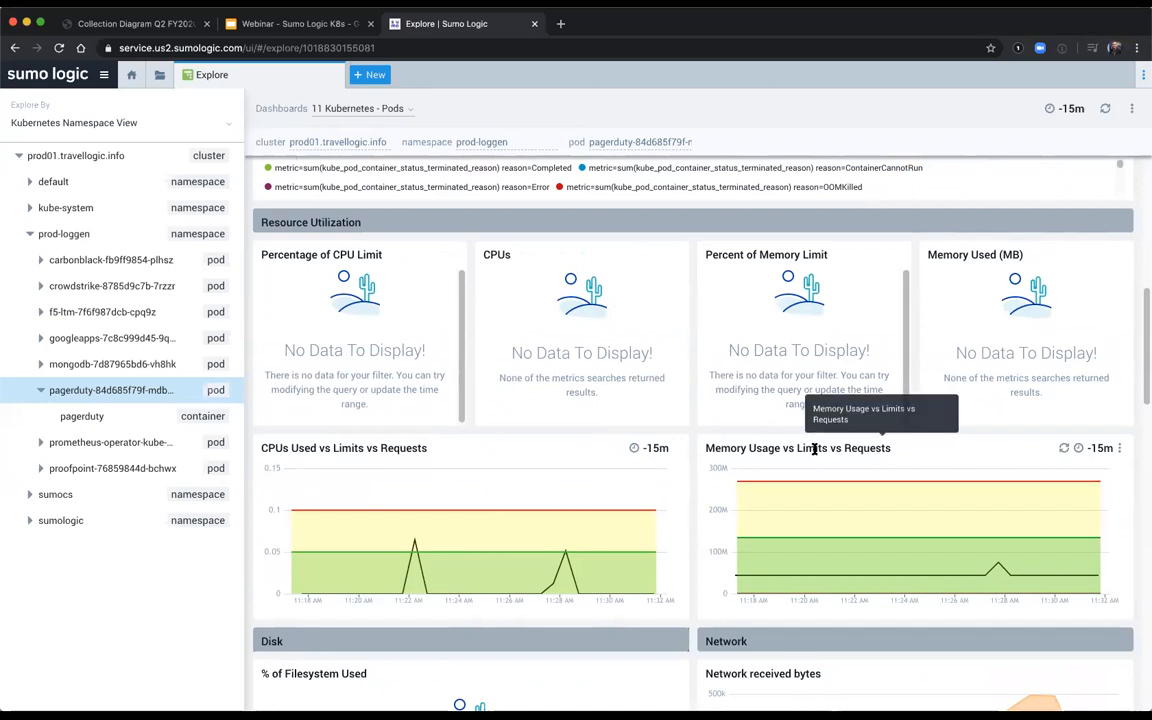
scroll(814, 449, down, 5)
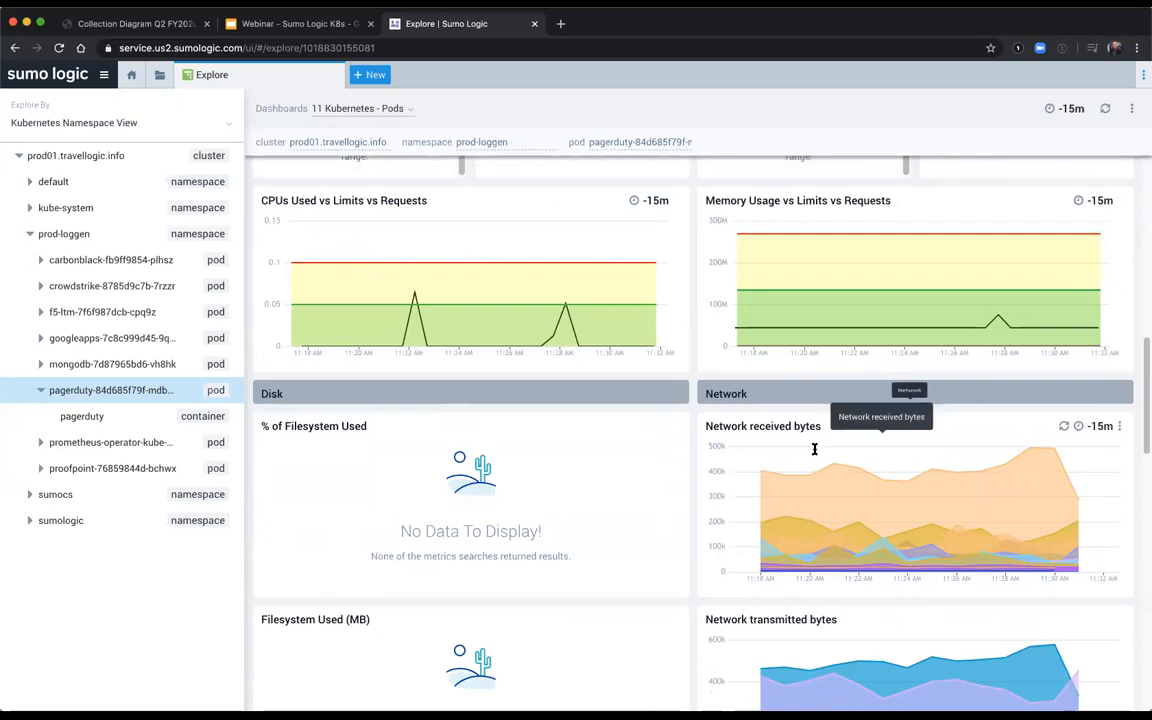
scroll(814, 449, up, 1)
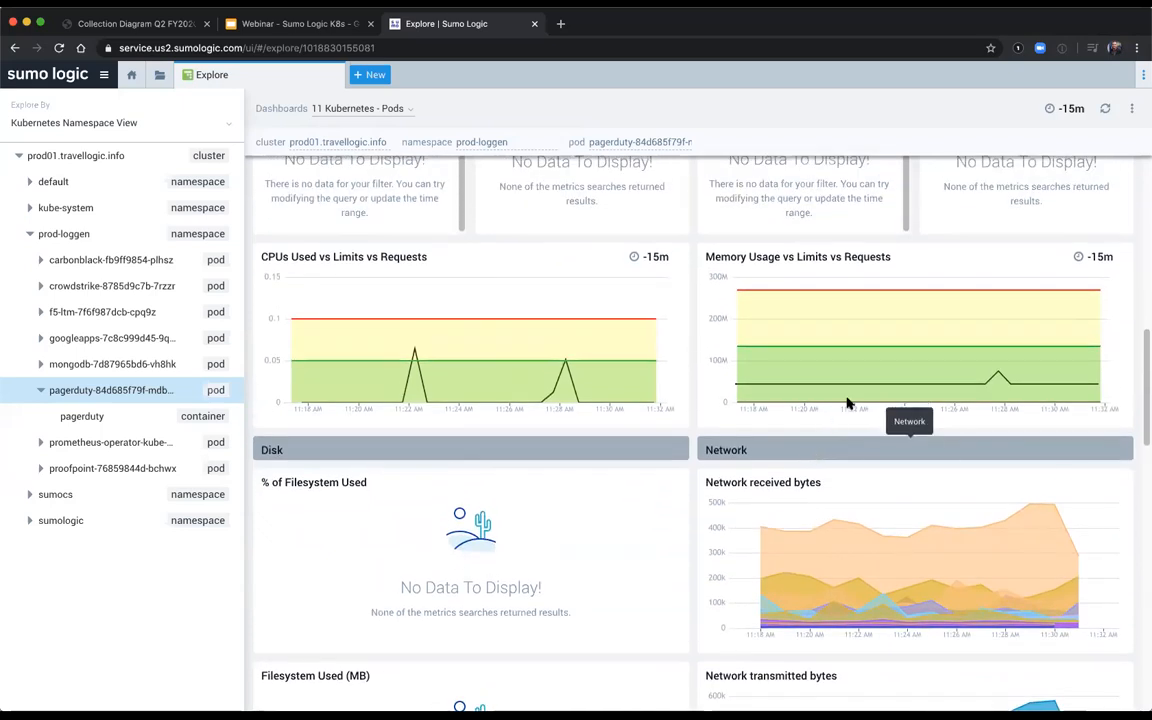
mouse_move(875, 383)
scroll(728, 488, down, 5)
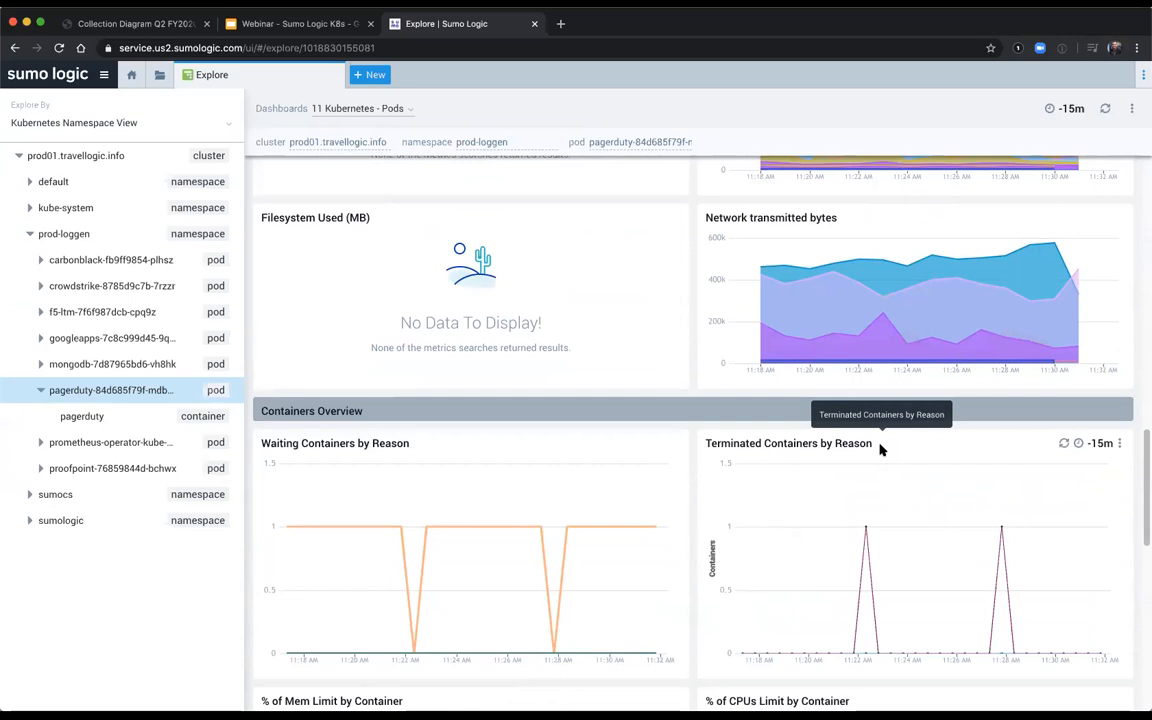
mouse_move(866, 528)
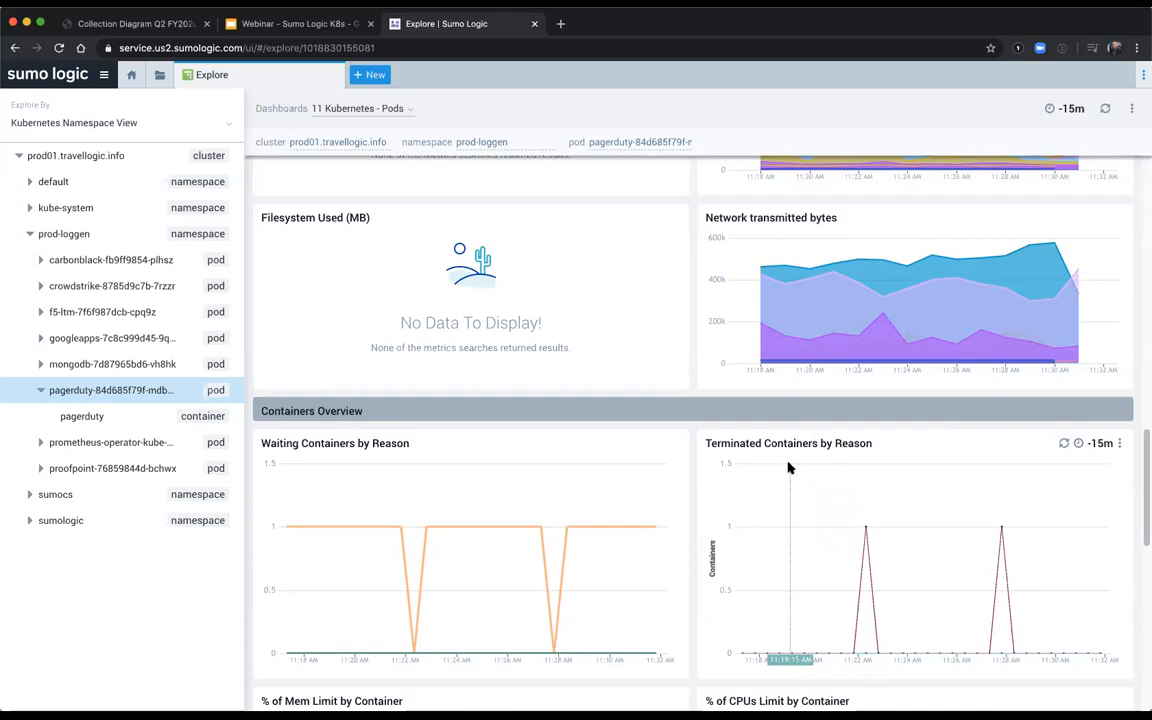
Step: Drill down from the pagerduty pod's % of Mem Limit by Pod chart to All Logs
scroll(788, 467, up, 15)
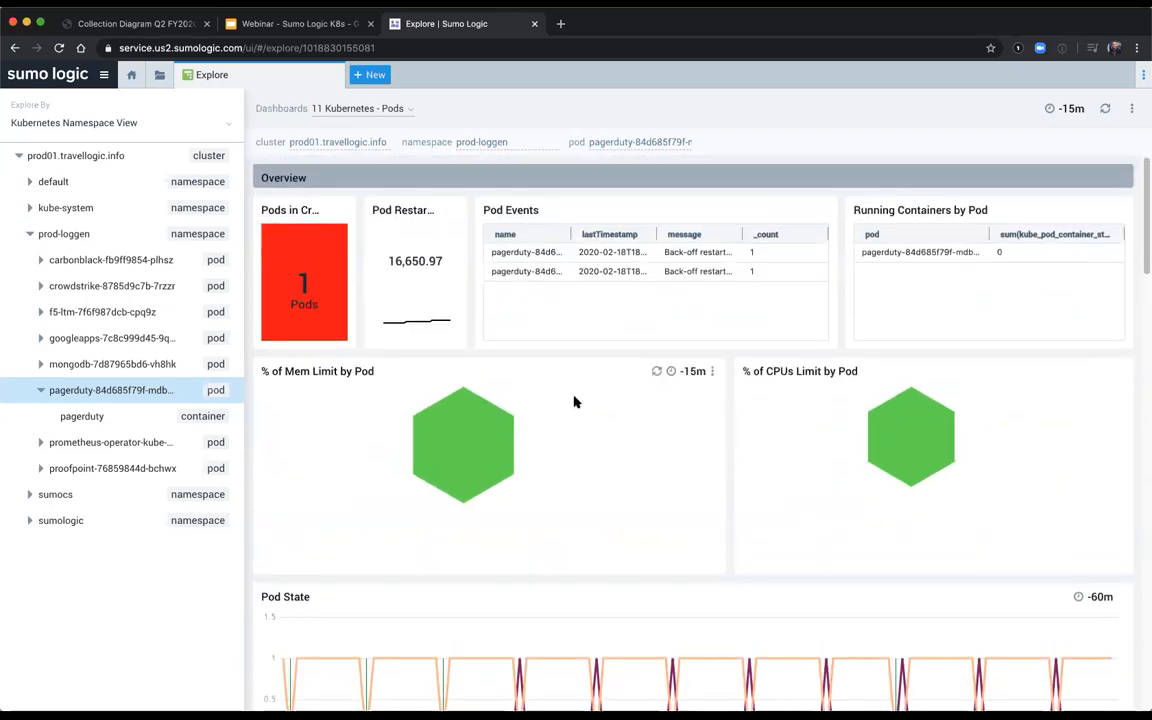
click(483, 432)
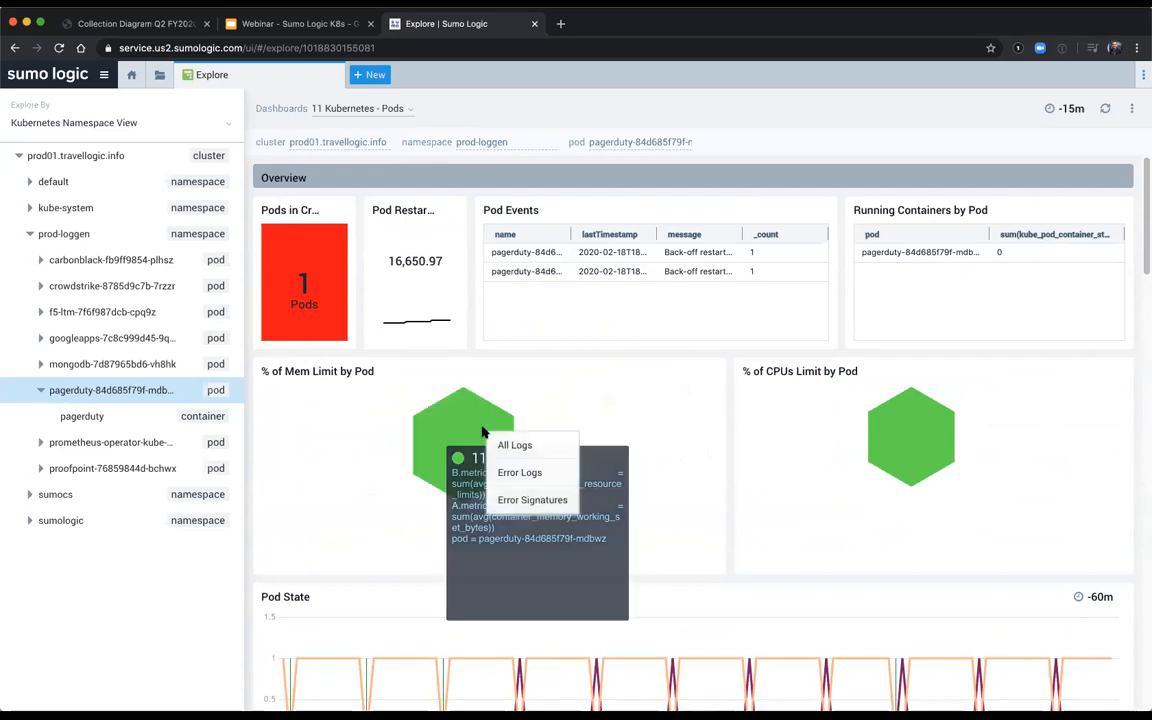
click(547, 446)
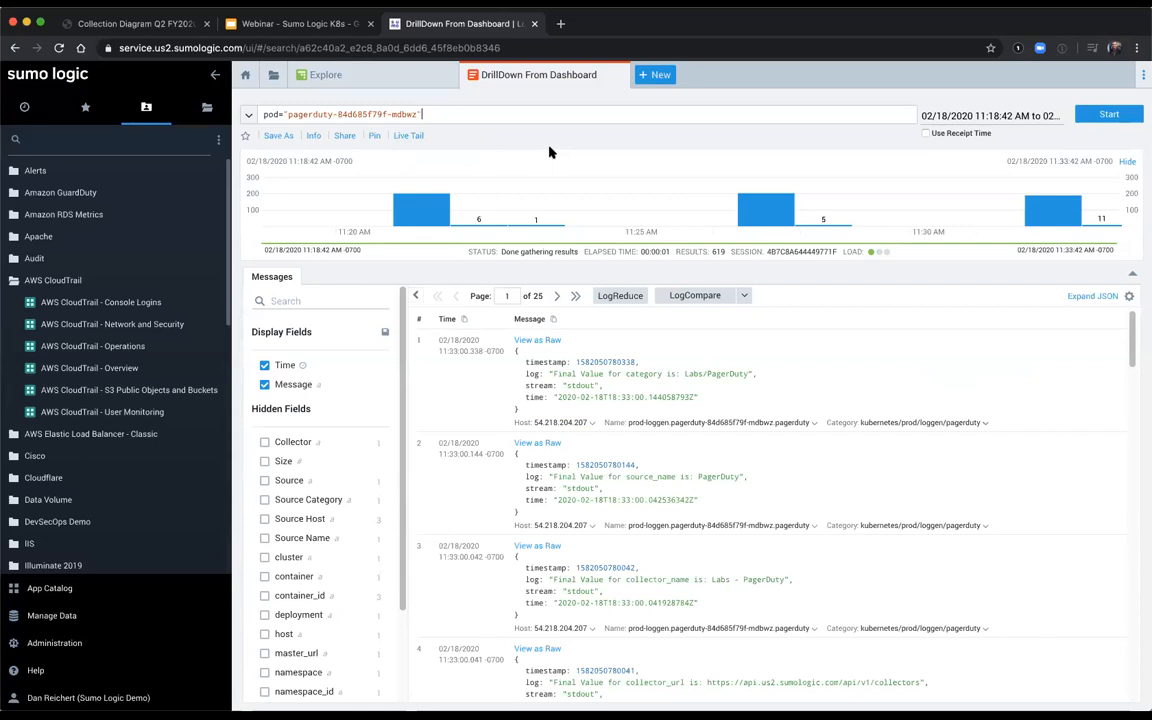
Step: Rerun the pagerduty pod's log search with the time range set to -90m
click(977, 118)
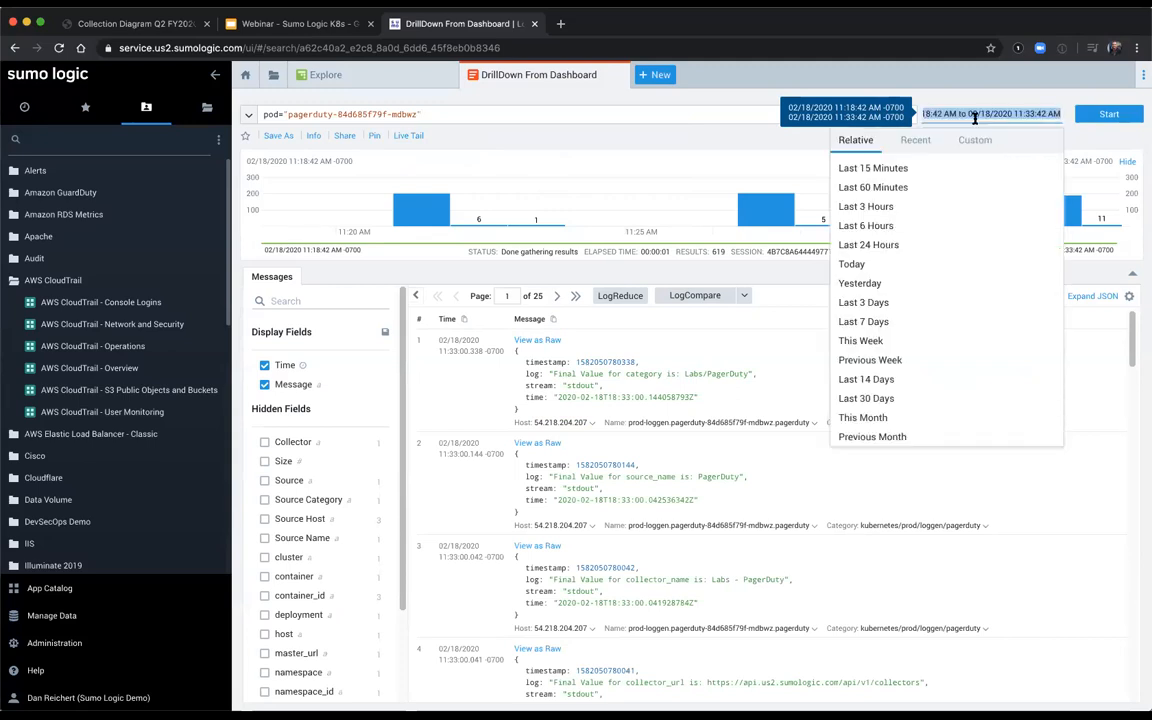
text(-90m)
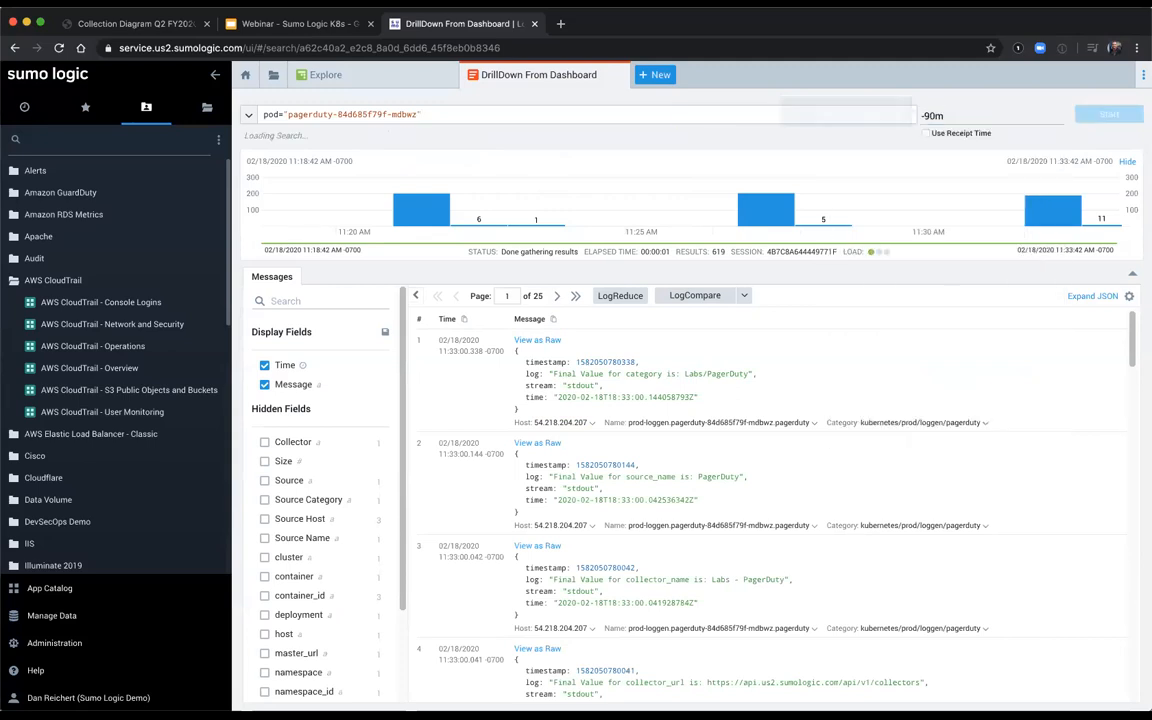
key(Return)
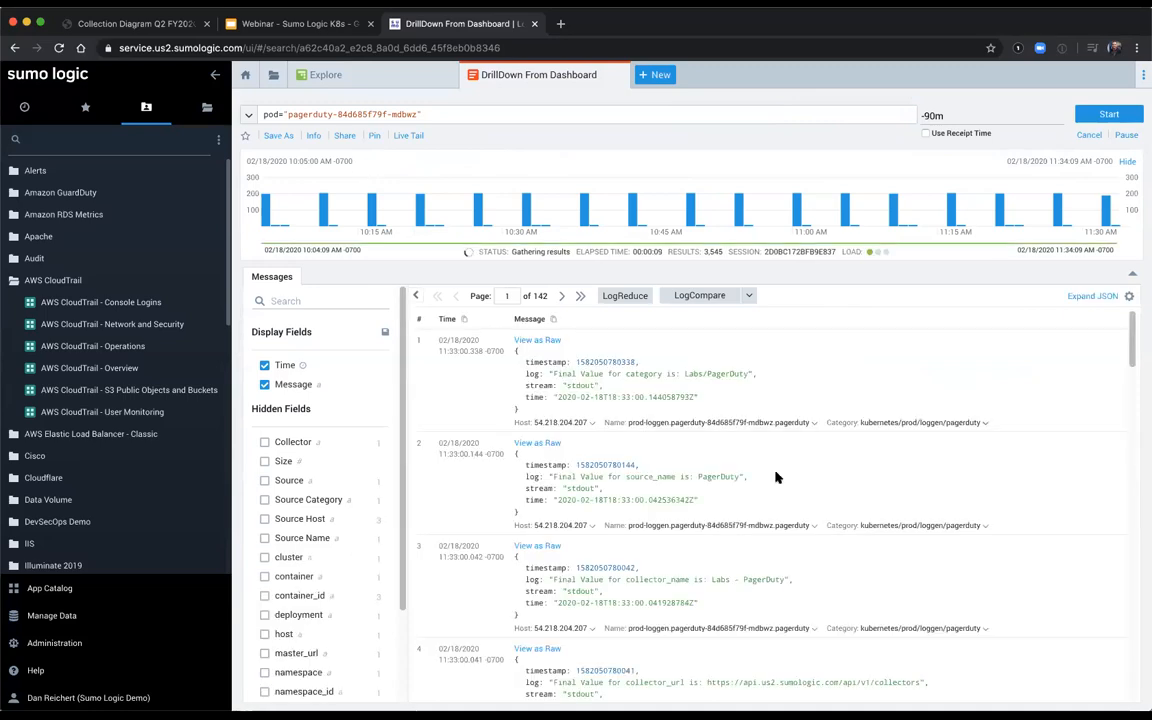
Step: Read through the pagerduty pod's raw log messages on the first two result pages
scroll(775, 477, down, 5)
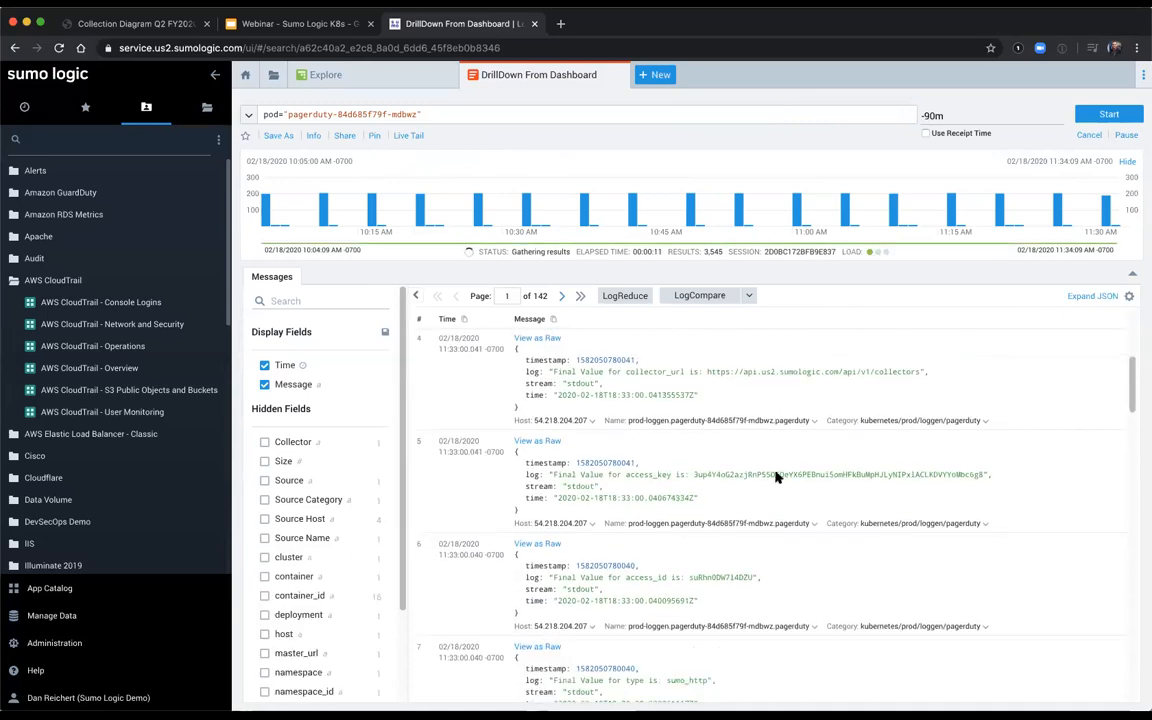
scroll(775, 477, down, 10)
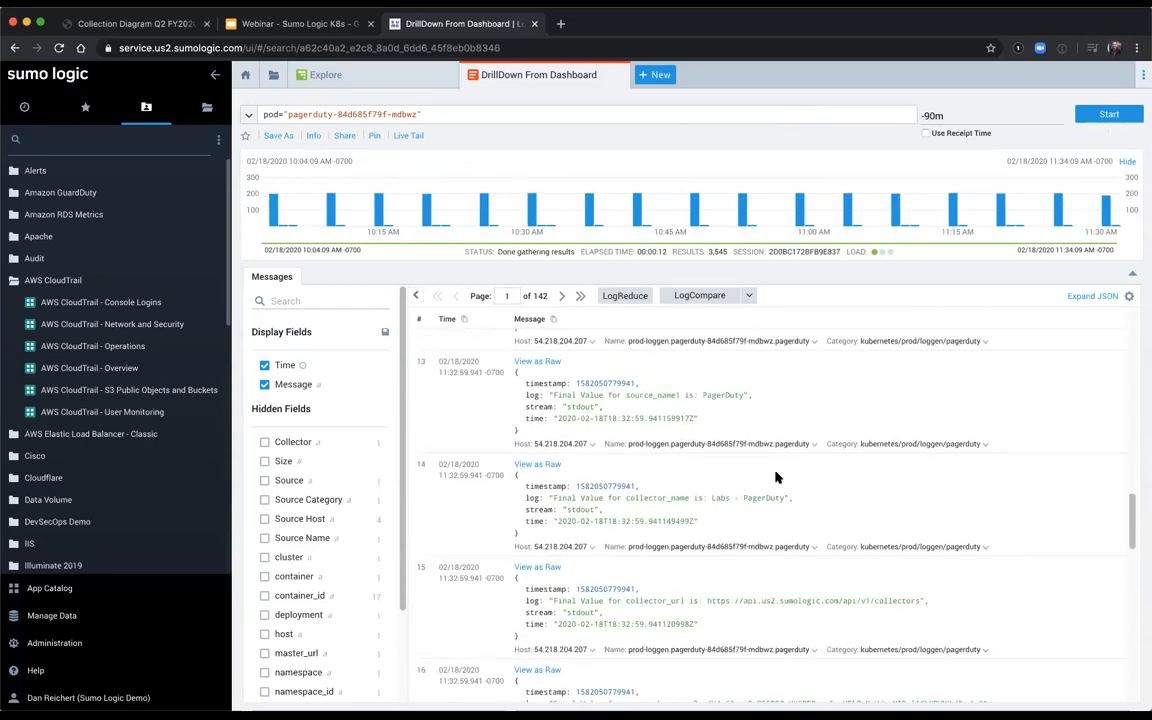
scroll(775, 477, down, 5)
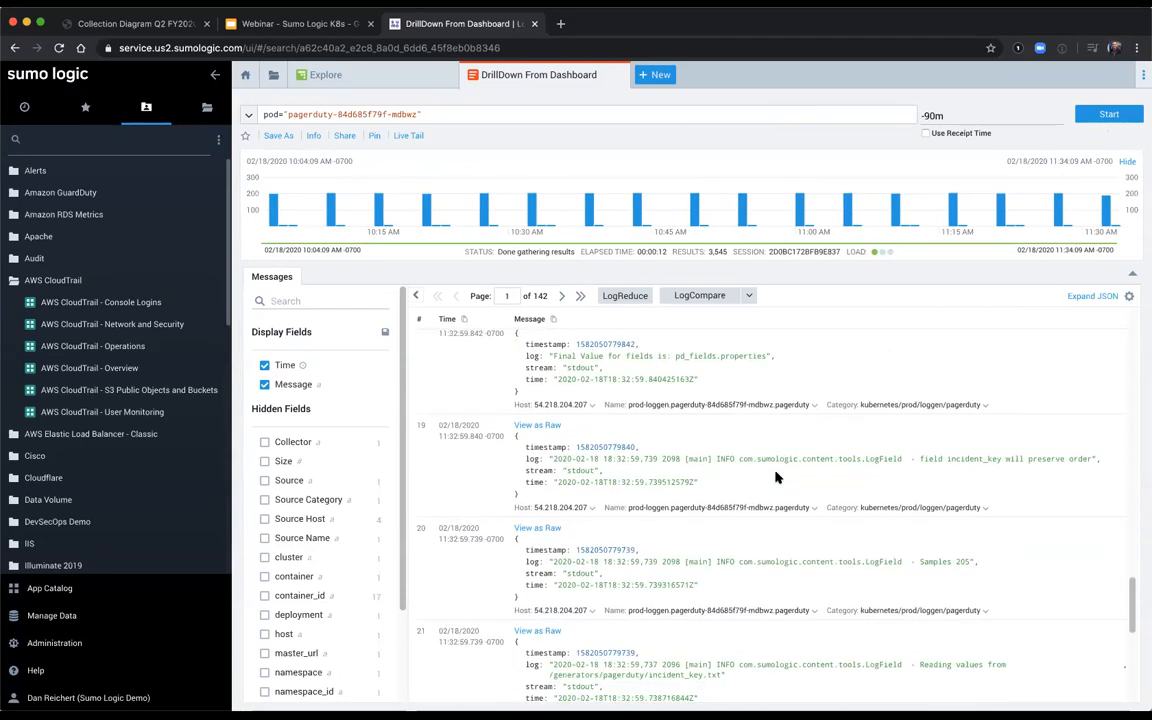
scroll(775, 477, down, 5)
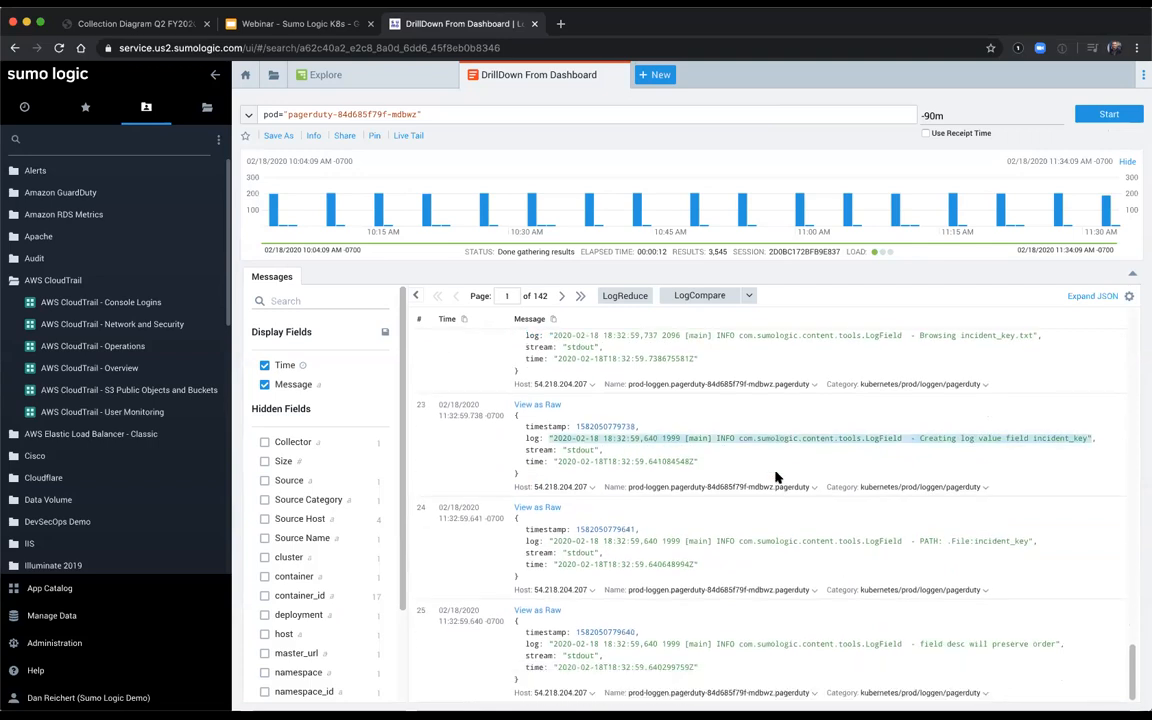
click(559, 295)
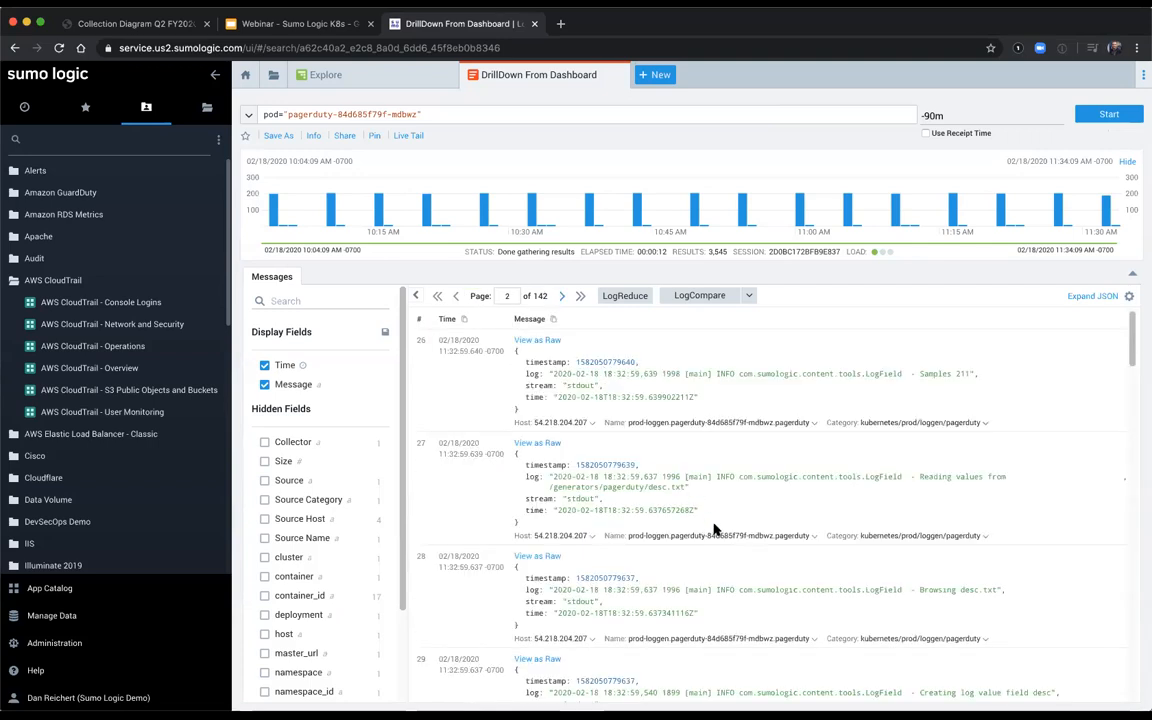
scroll(715, 530, down, 5)
scroll(715, 530, down, 3)
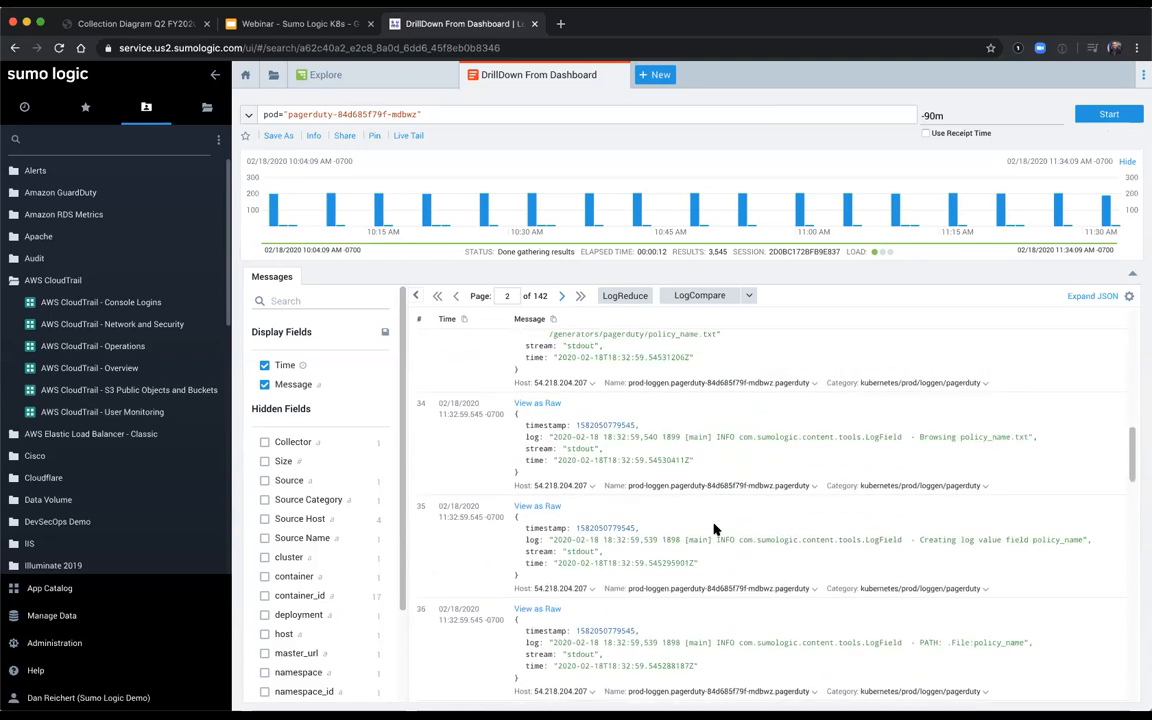
Step: Run LogReduce on the pagerduty pod's logs and look through the signature pages for the java.io.IOException error signature
click(620, 297)
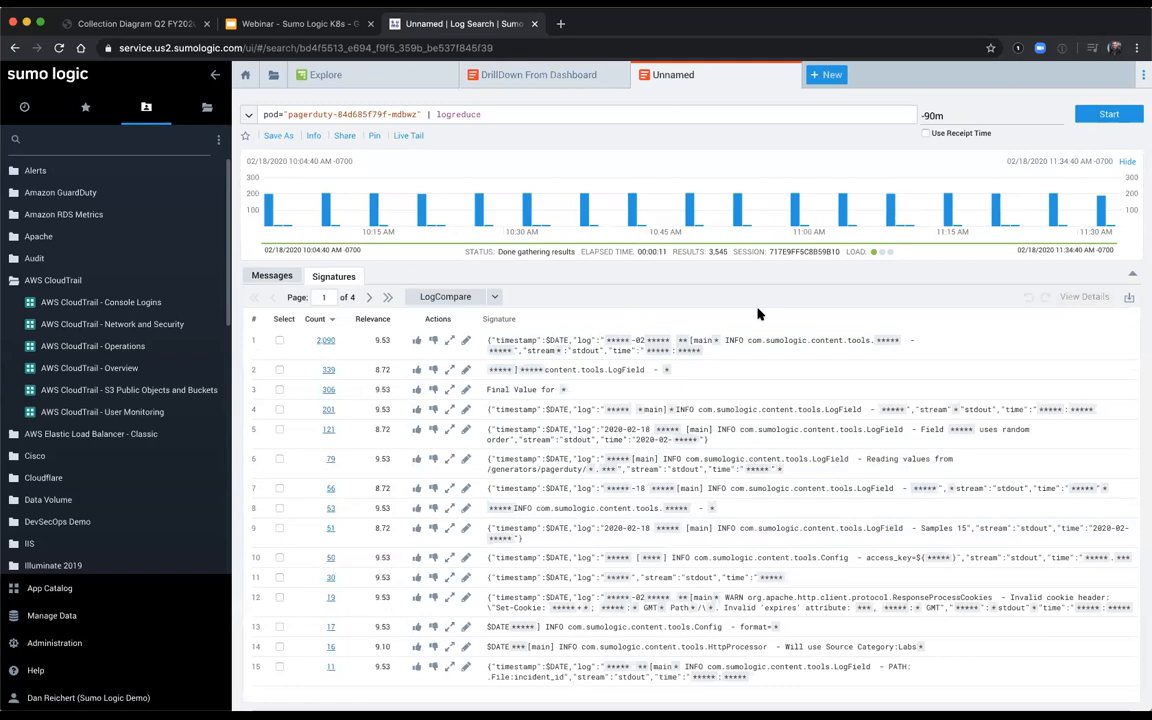
click(388, 298)
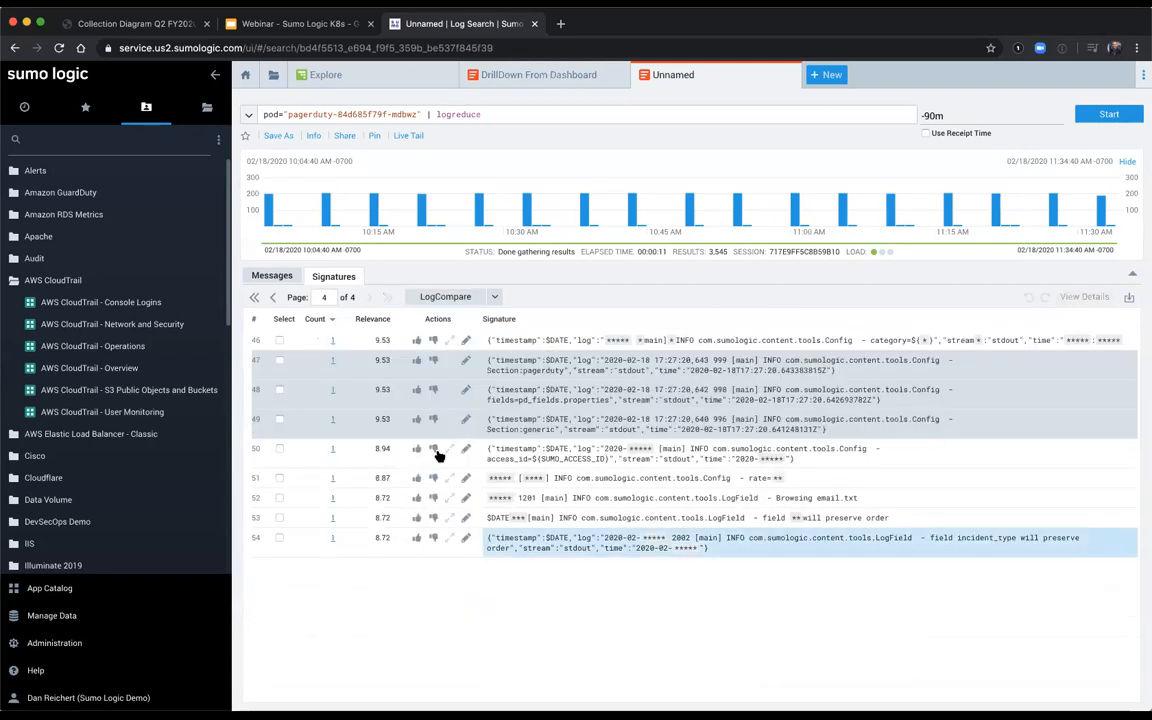
click(274, 299)
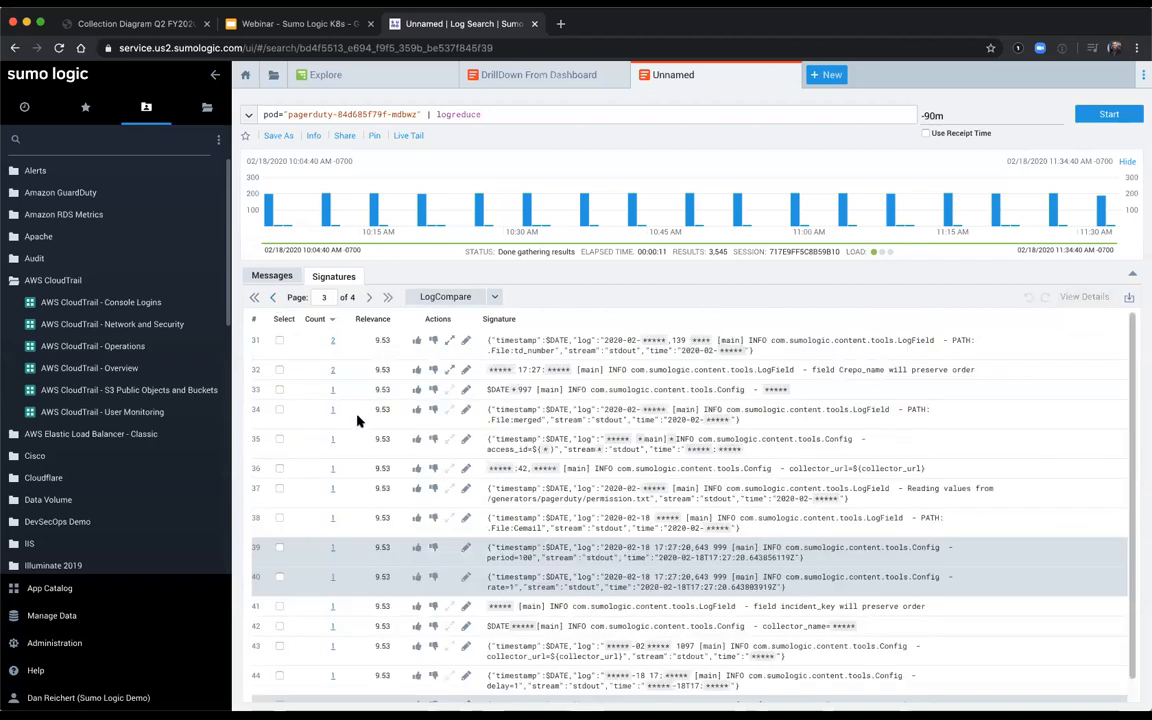
scroll(324, 379, down, 1)
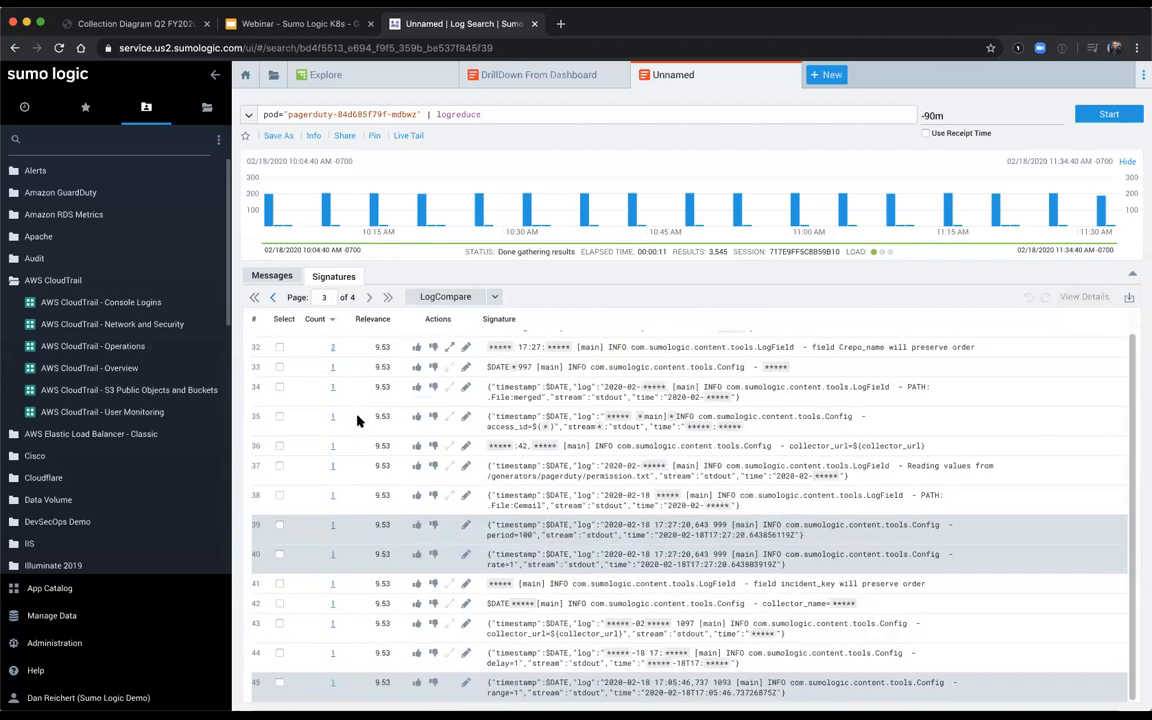
click(274, 298)
scroll(459, 528, down, 1)
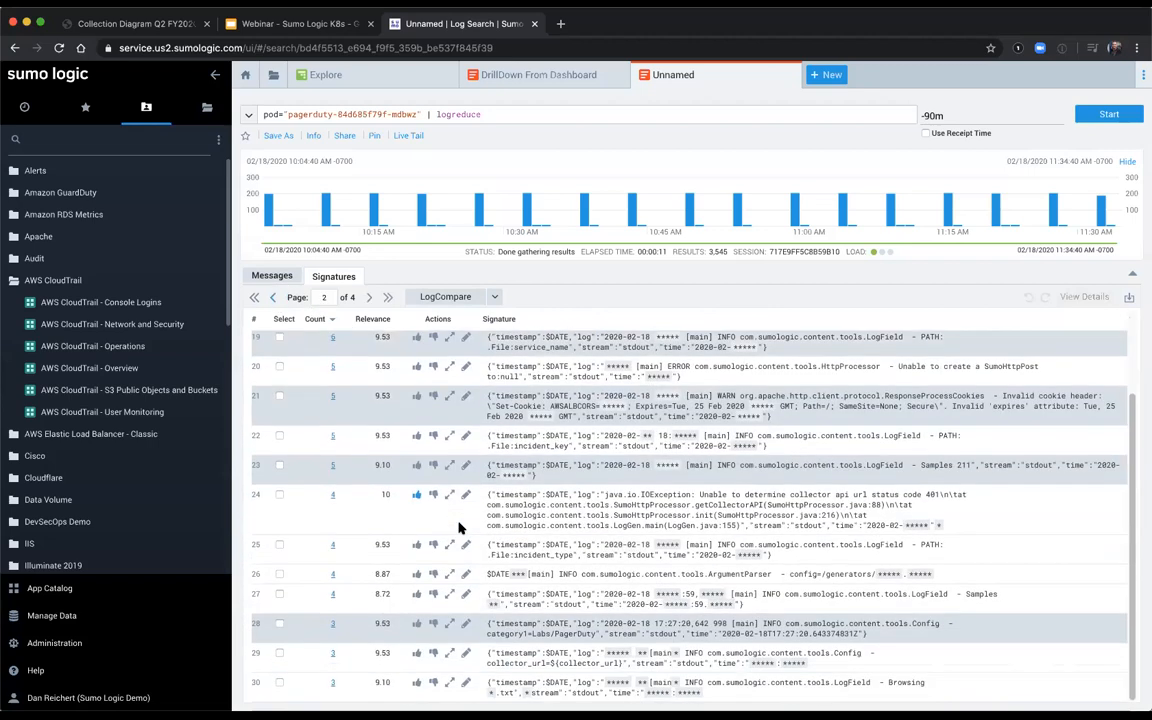
click(256, 297)
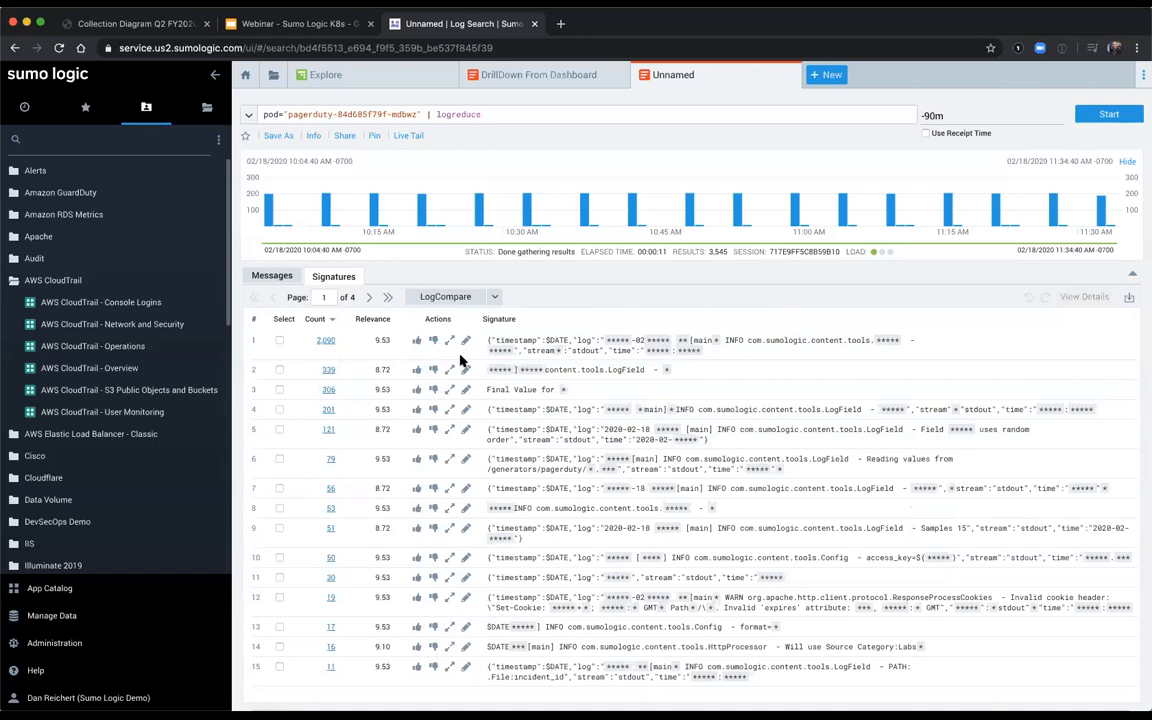
click(370, 301)
scroll(452, 418, down, 3)
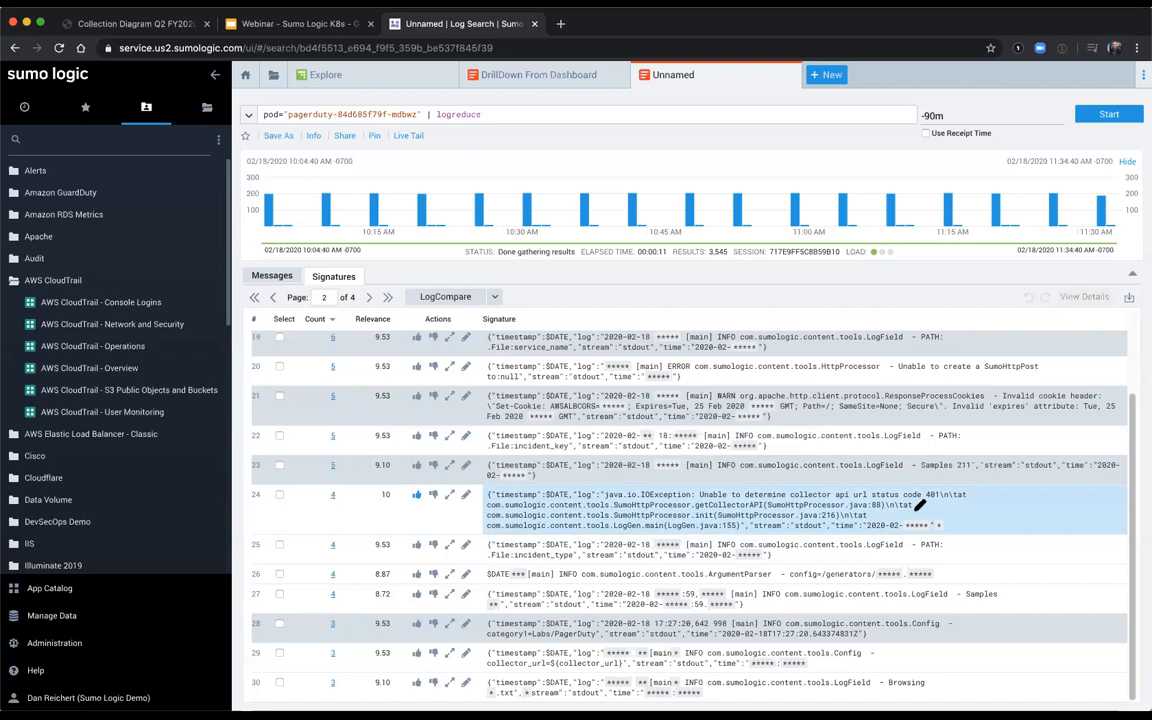
Step: Open the log messages behind the java.io.IOException signature and show the surrounding messages within +/- 5 Minutes of the first one
click(333, 495)
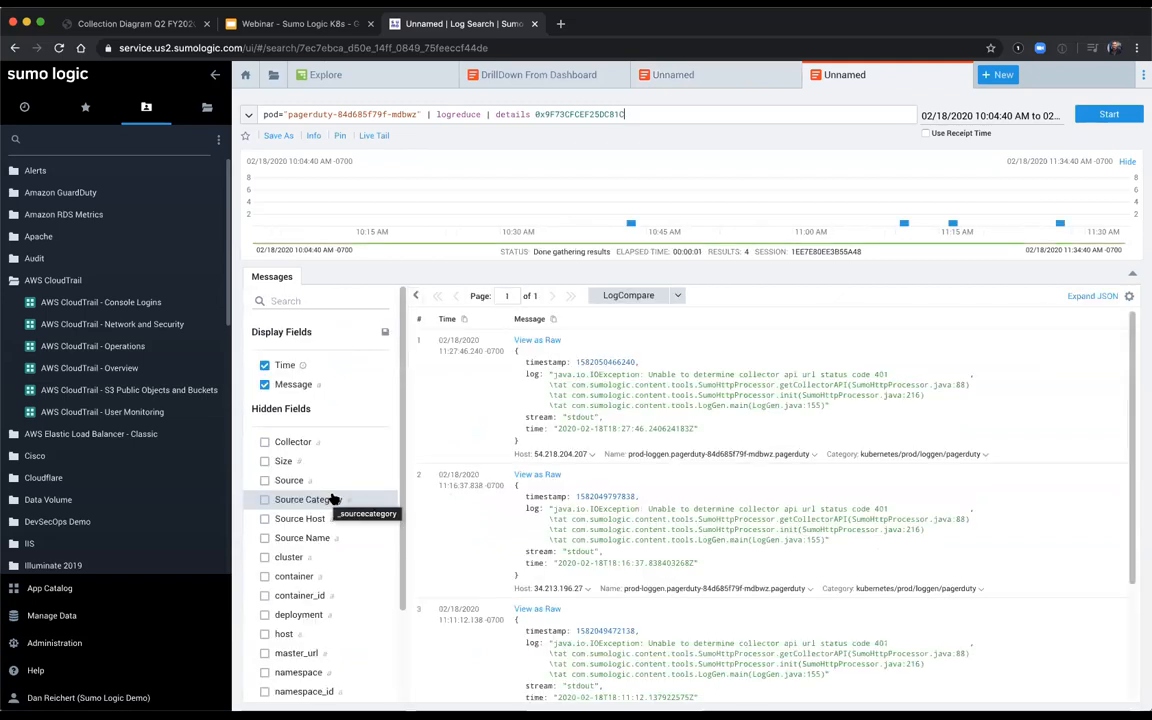
click(812, 455)
mouse_move(768, 474)
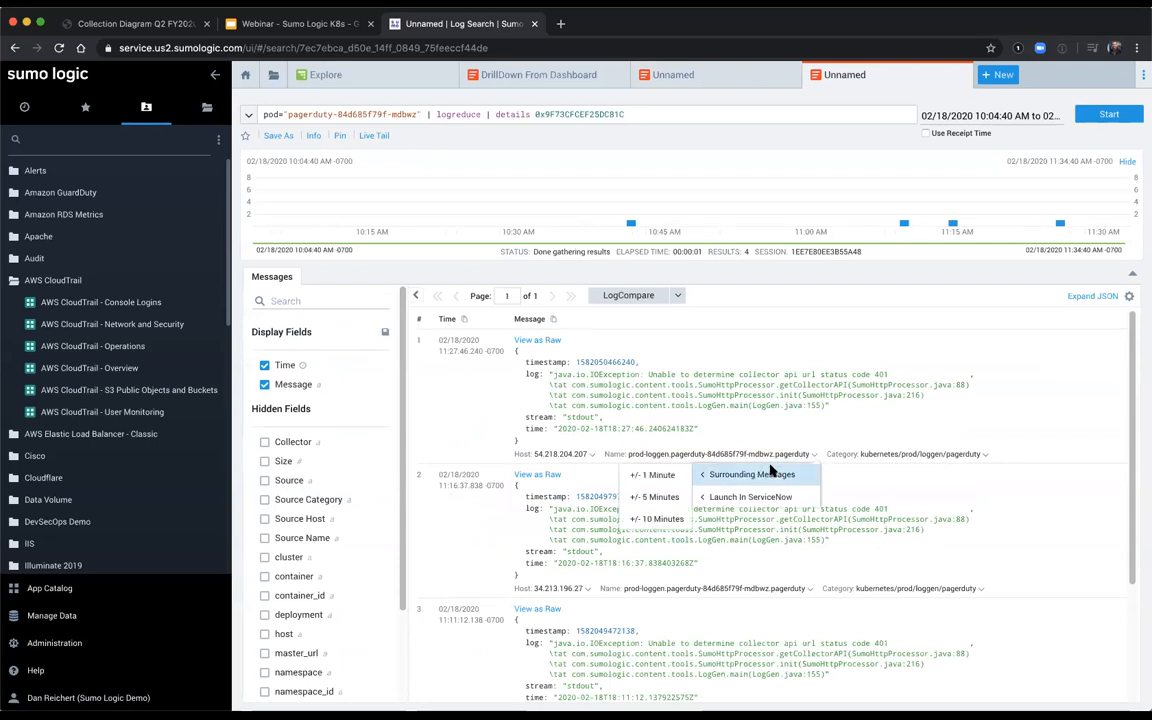
click(658, 478)
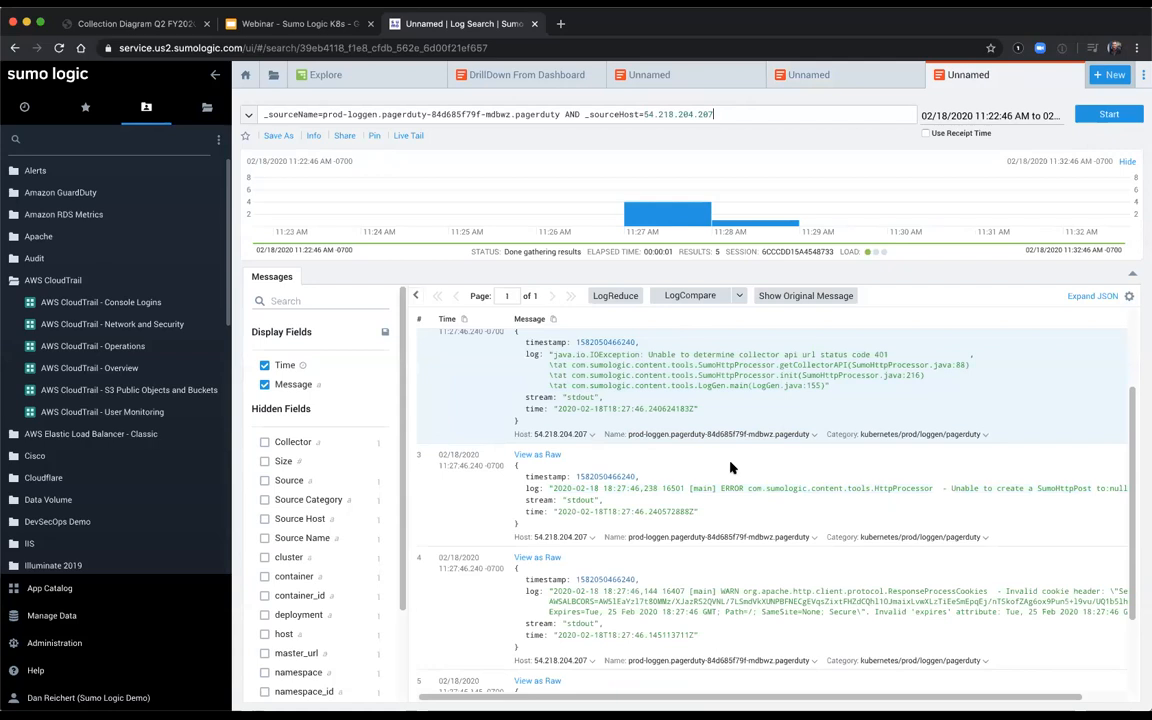
scroll(730, 467, up, 3)
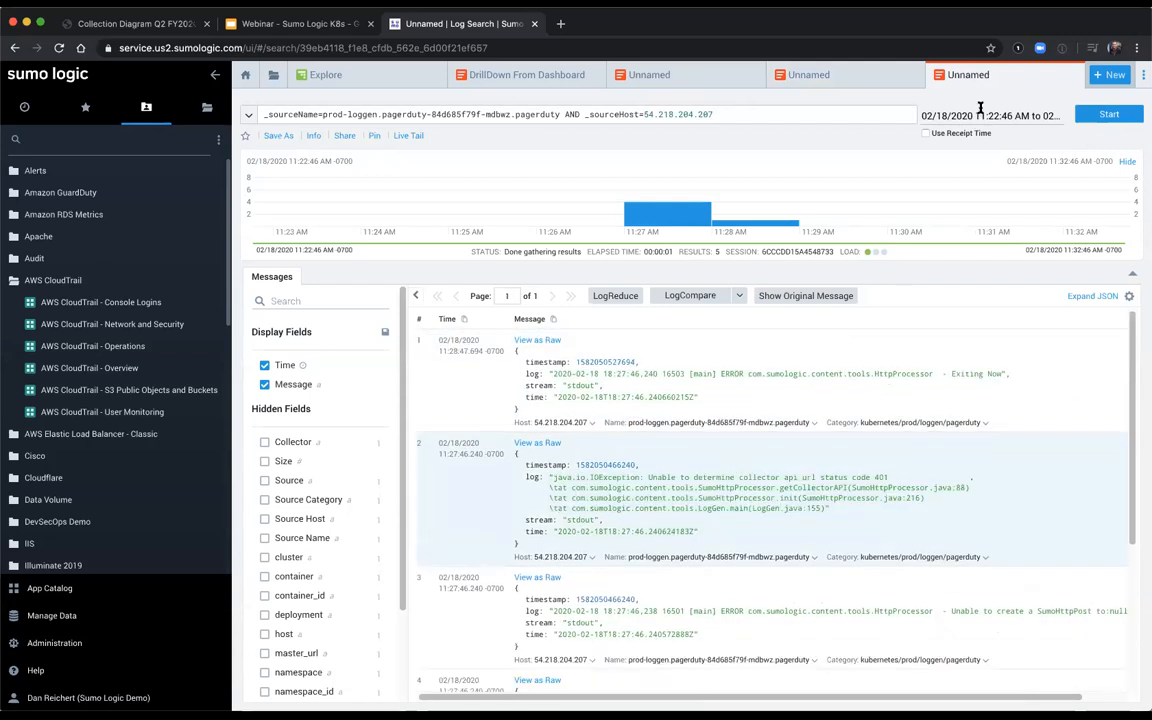
Step: Rerun the surrounding-messages search with the time range set to -60m
click(979, 116)
text(-60m)
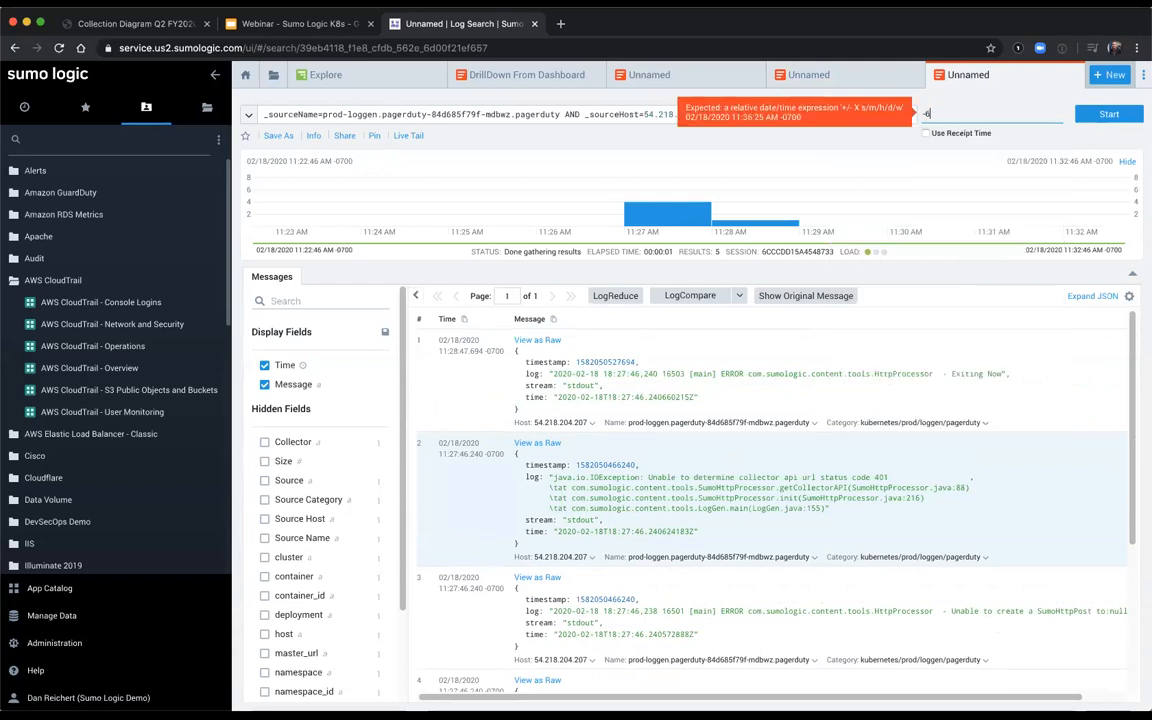
key(Return)
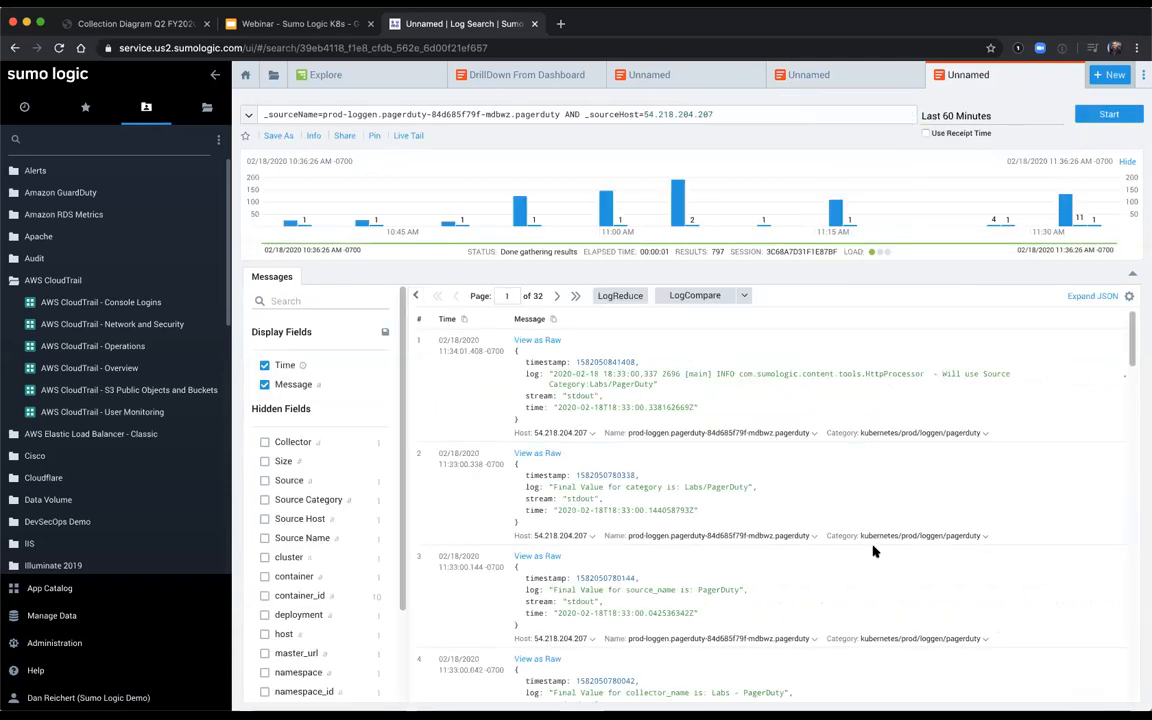
Step: Display the access_id log message as raw text, add its access ID to the query as an OR term, and run the search
scroll(873, 550, down, 5)
scroll(873, 550, down, 3)
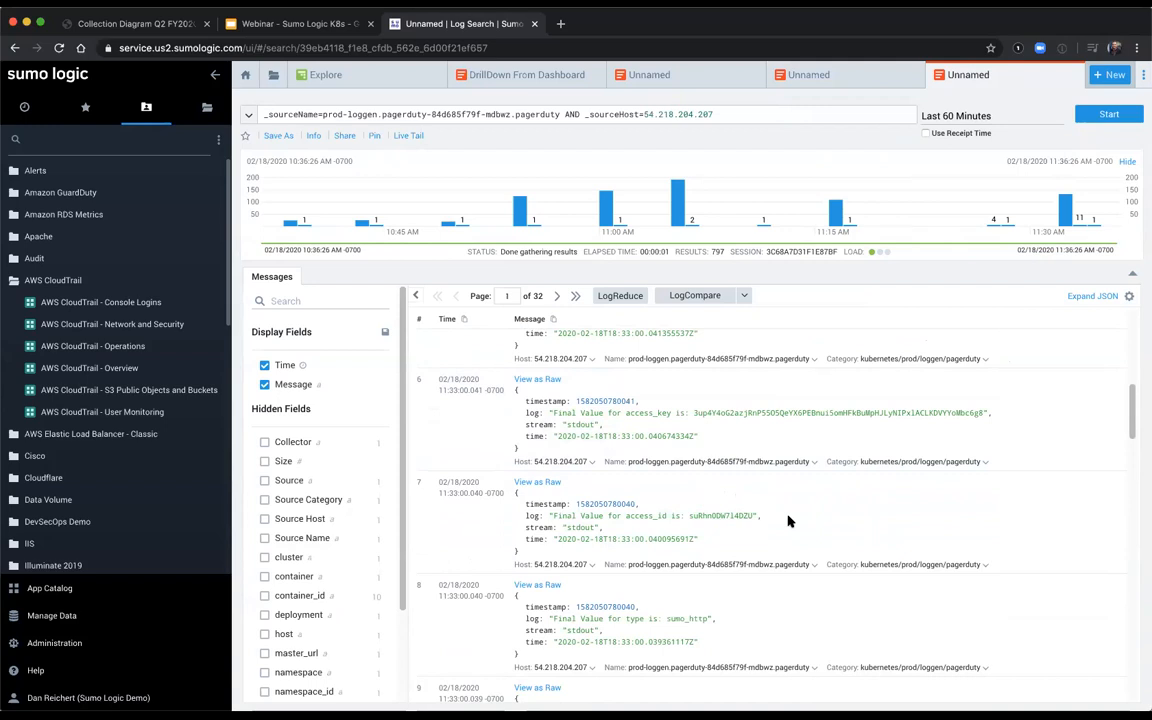
click(550, 484)
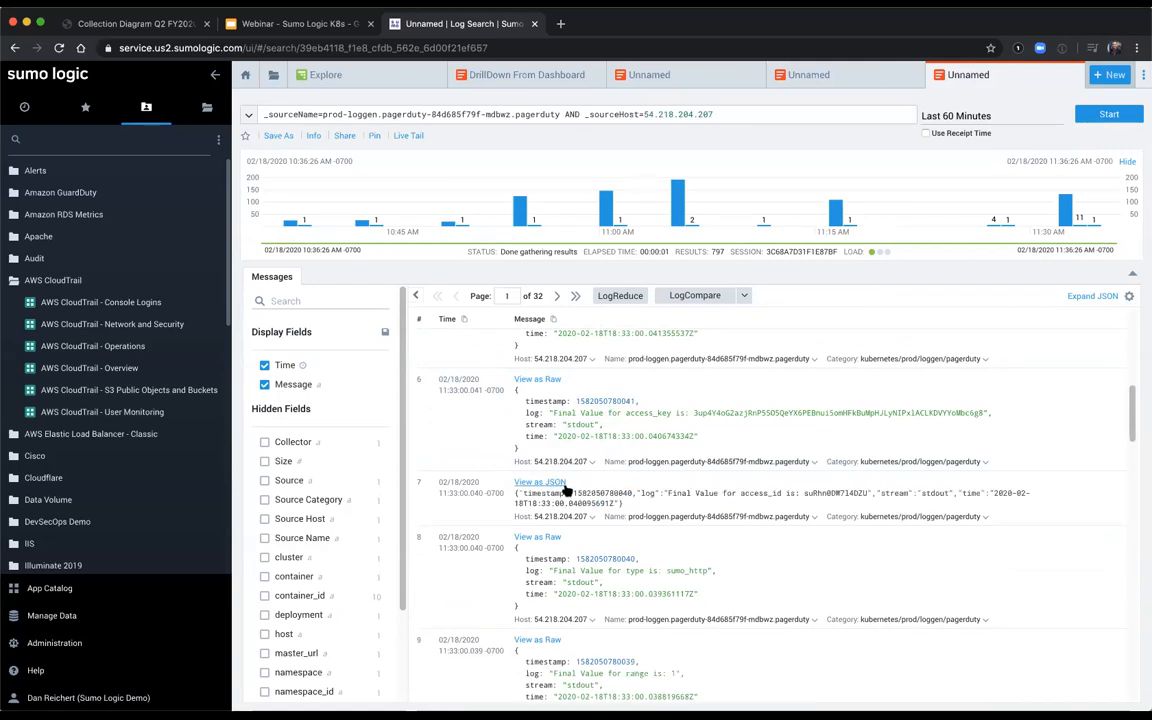
double_click(840, 495)
right_click(840, 495)
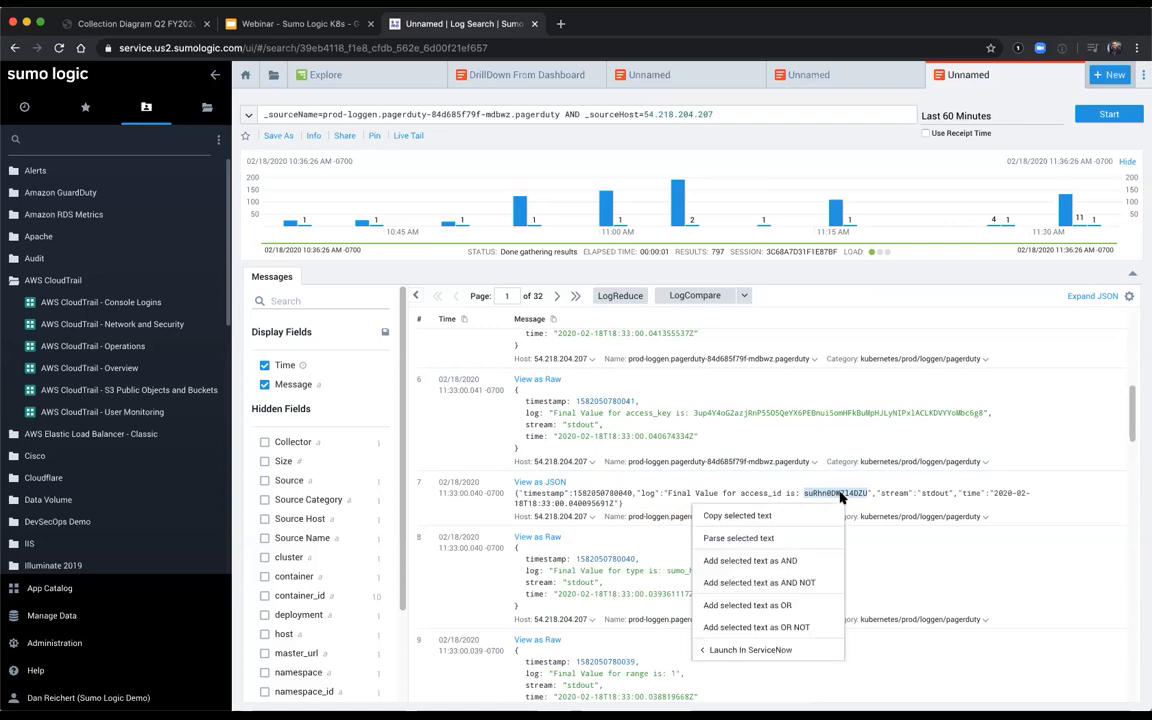
click(757, 607)
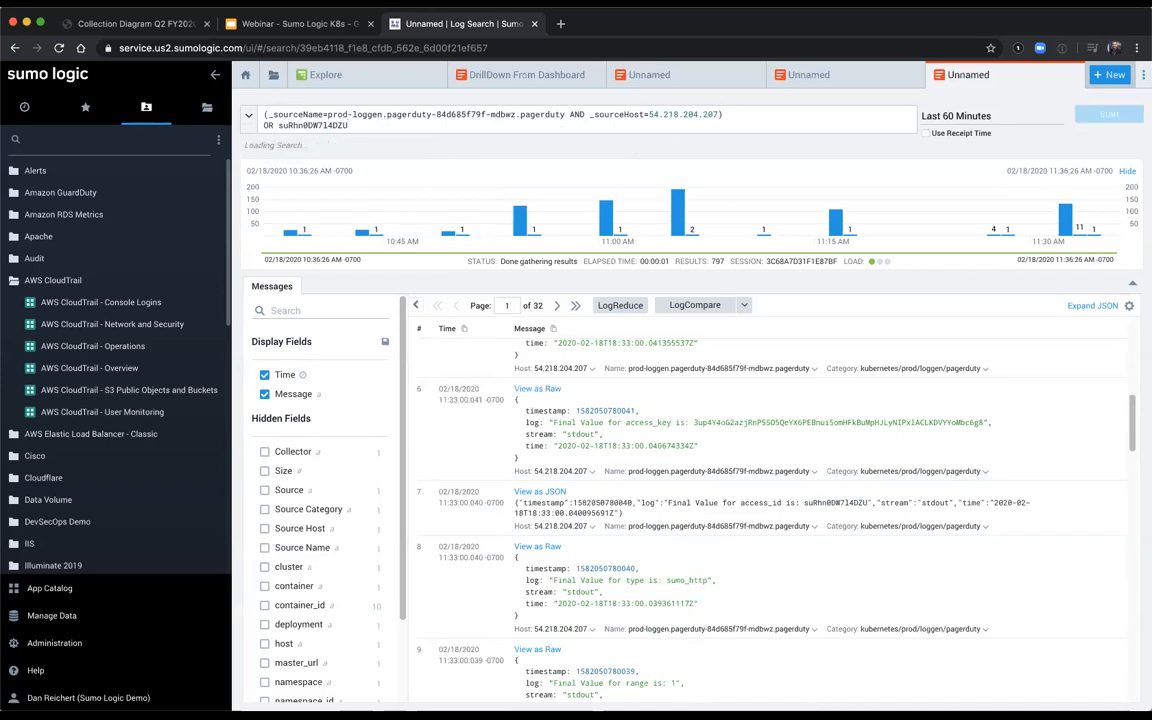
key(Return)
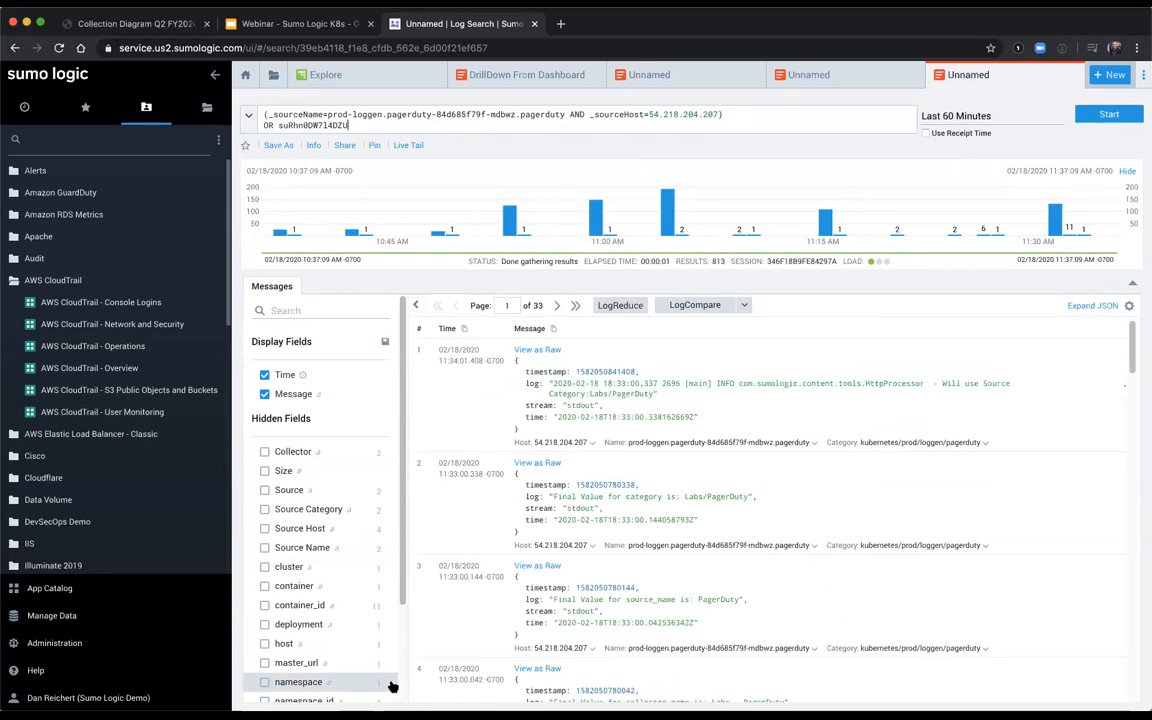
Step: Drill down into the results with the Source Category value Labs/Sumo_Logic
click(336, 509)
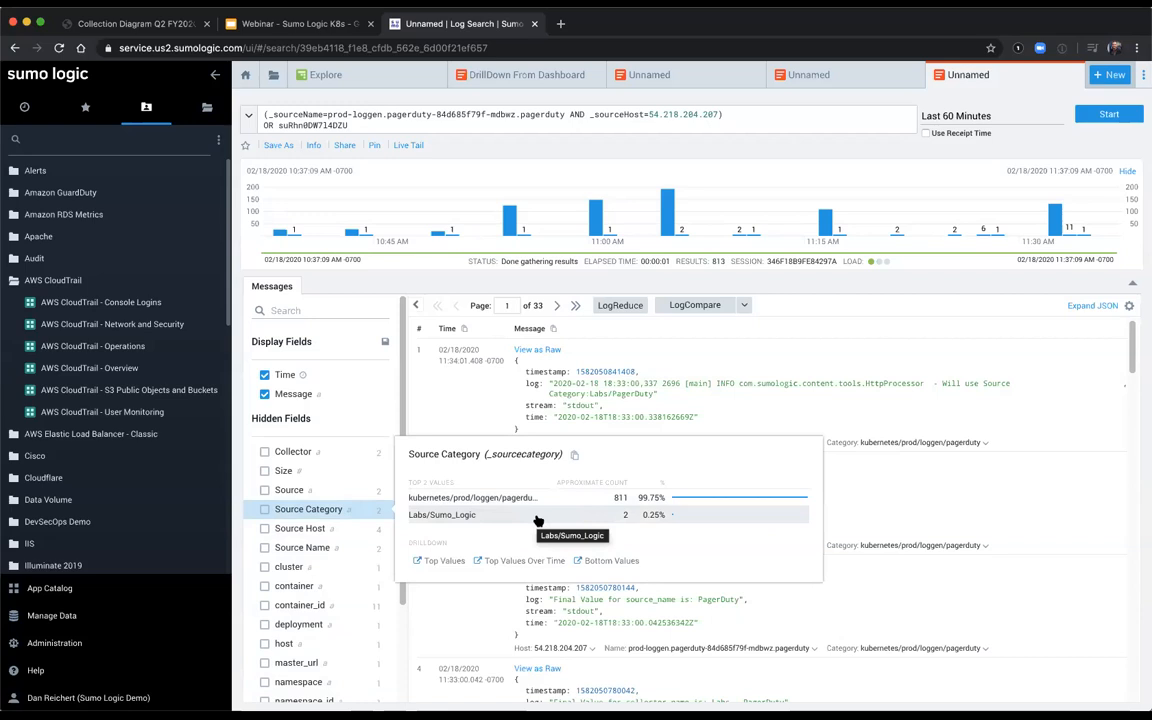
click(538, 520)
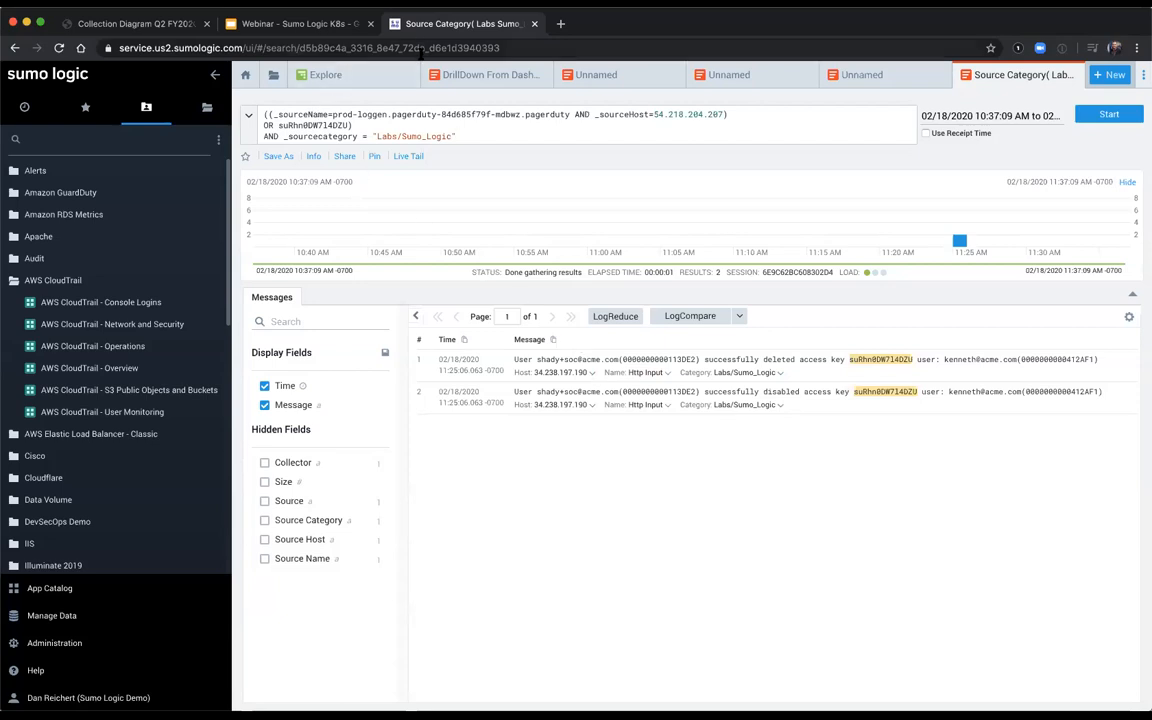
Step: Switch to the Sumo Logic K8s webinar deck in Google Slides and present the Q & A slide
click(357, 84)
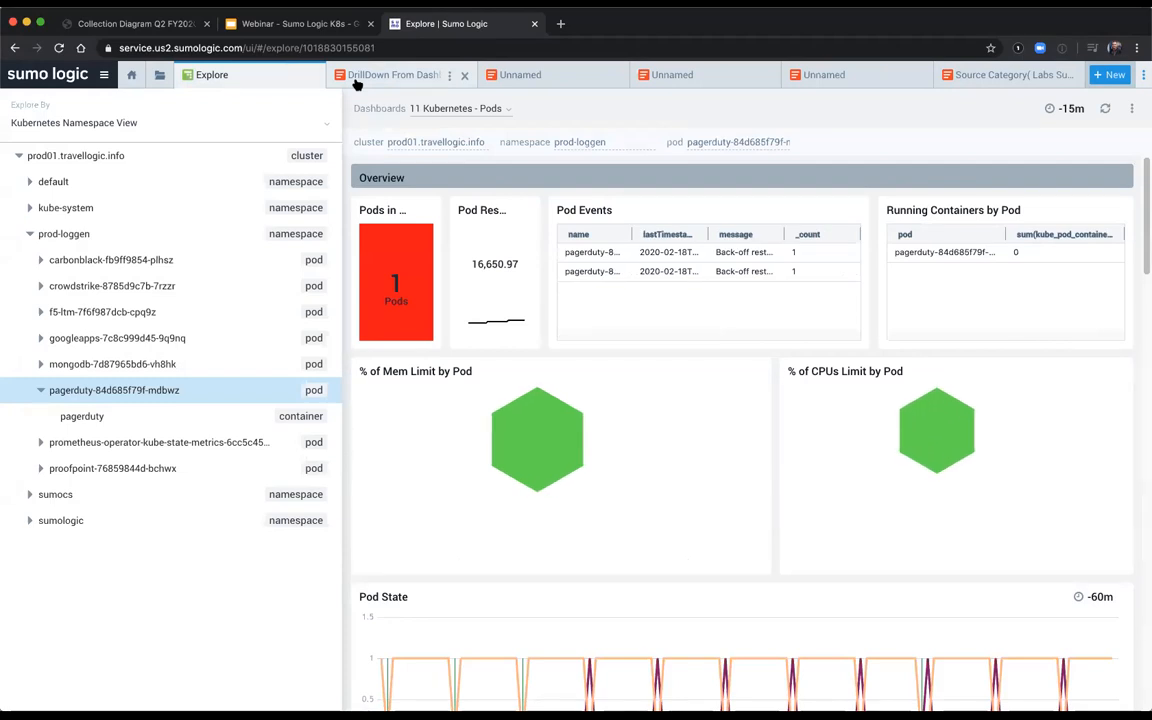
click(329, 27)
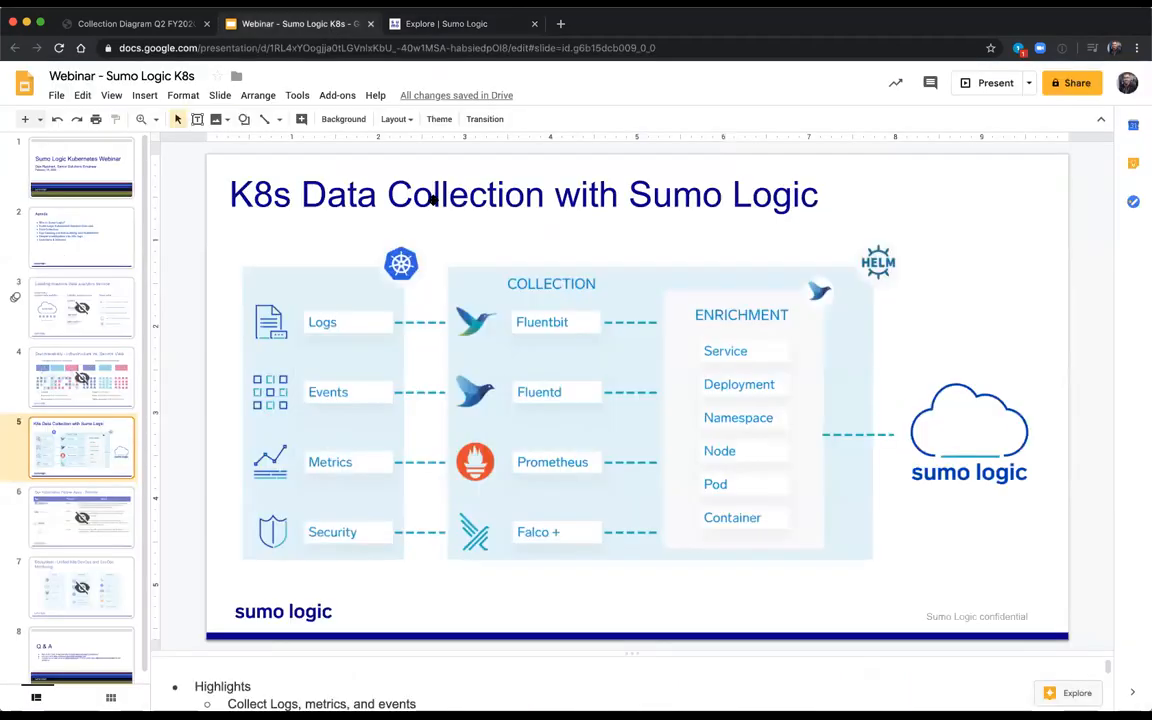
click(995, 86)
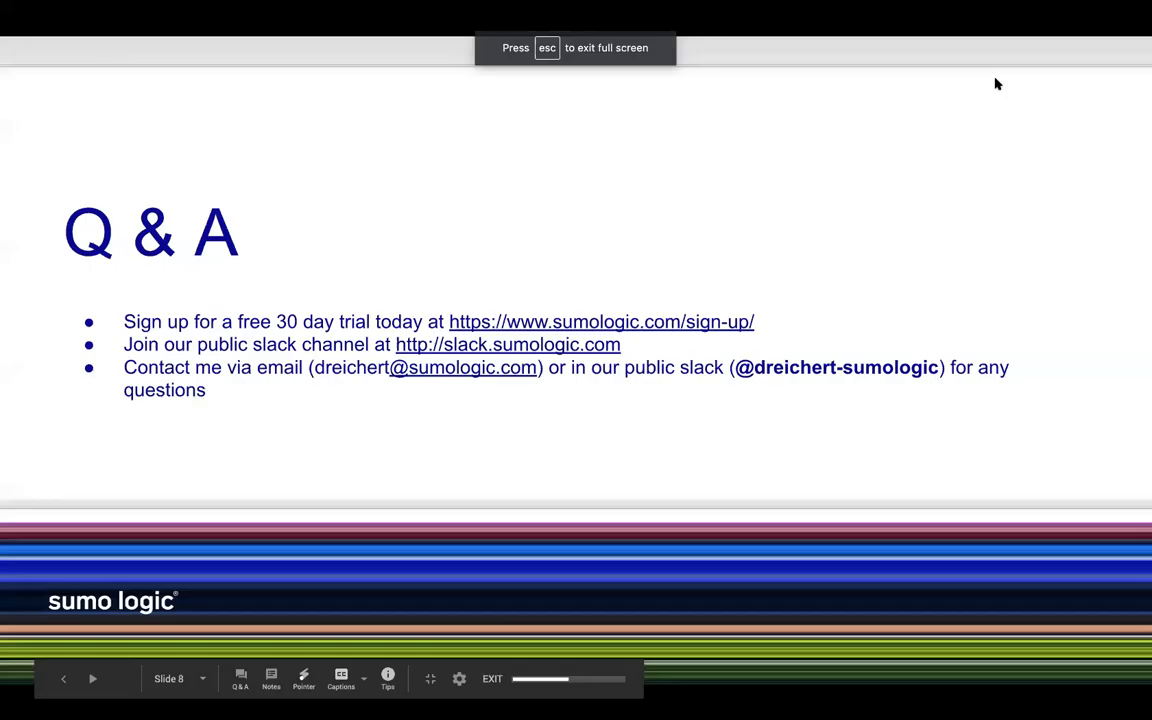
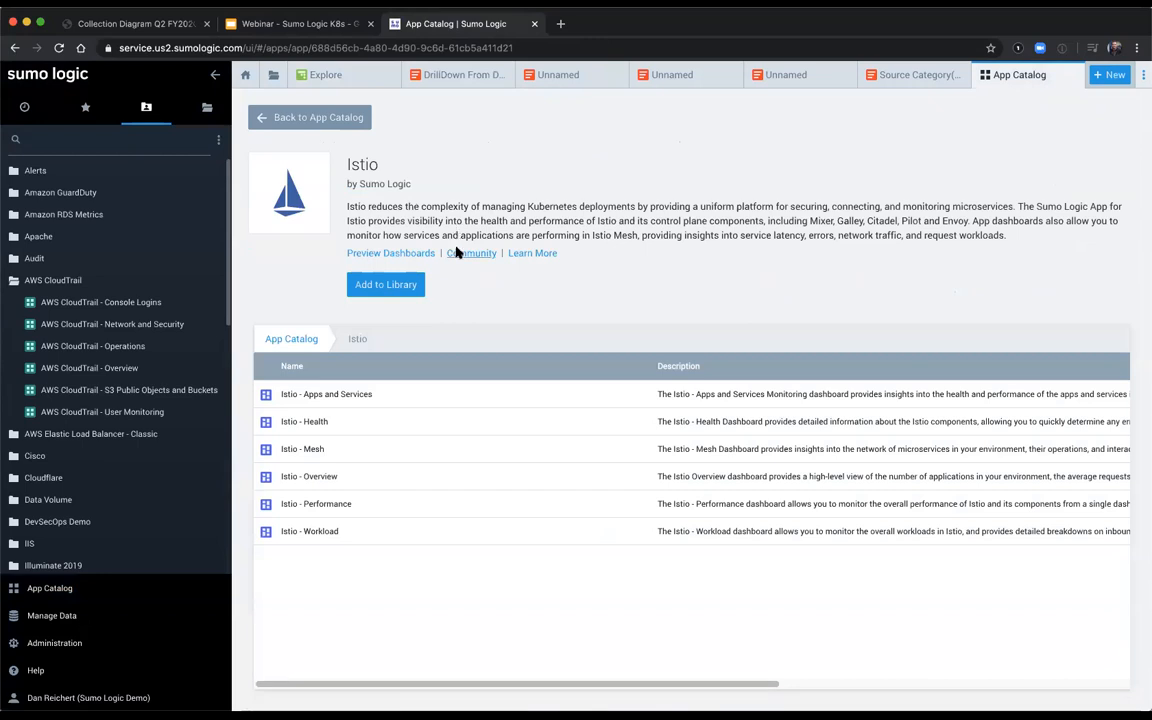
Step: Preview the Istio app's dashboards, view the Apps and Services preview at full size, and advance the preview to Istio - Health
click(378, 253)
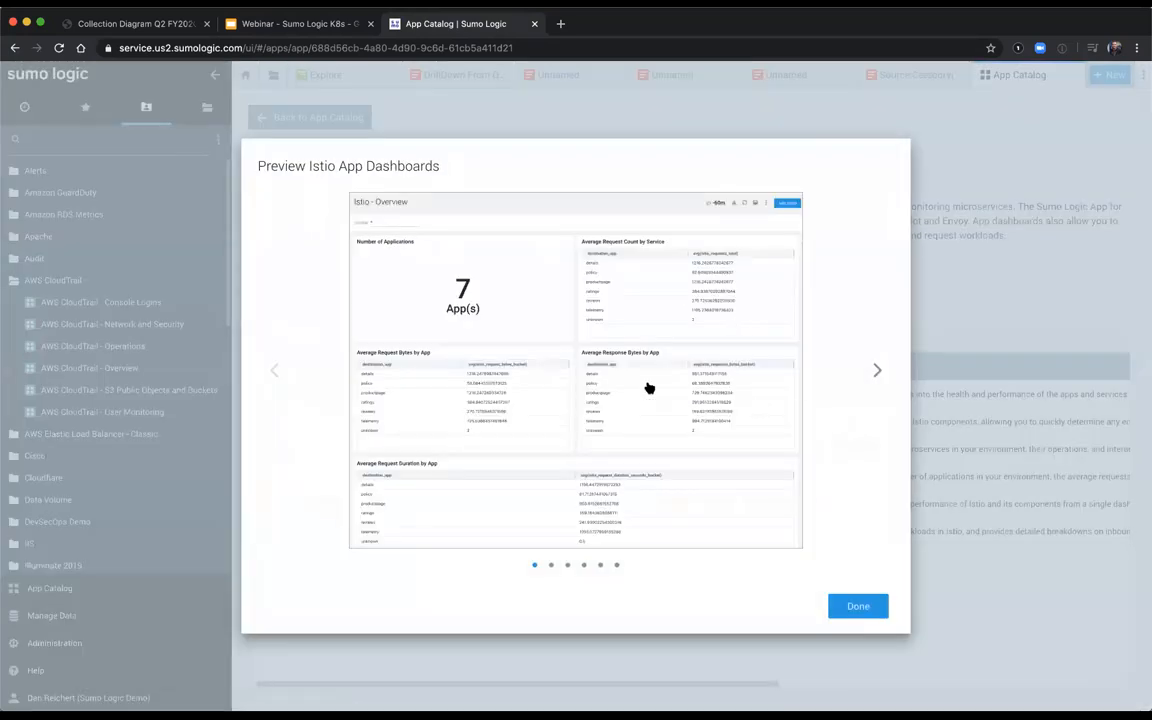
click(862, 379)
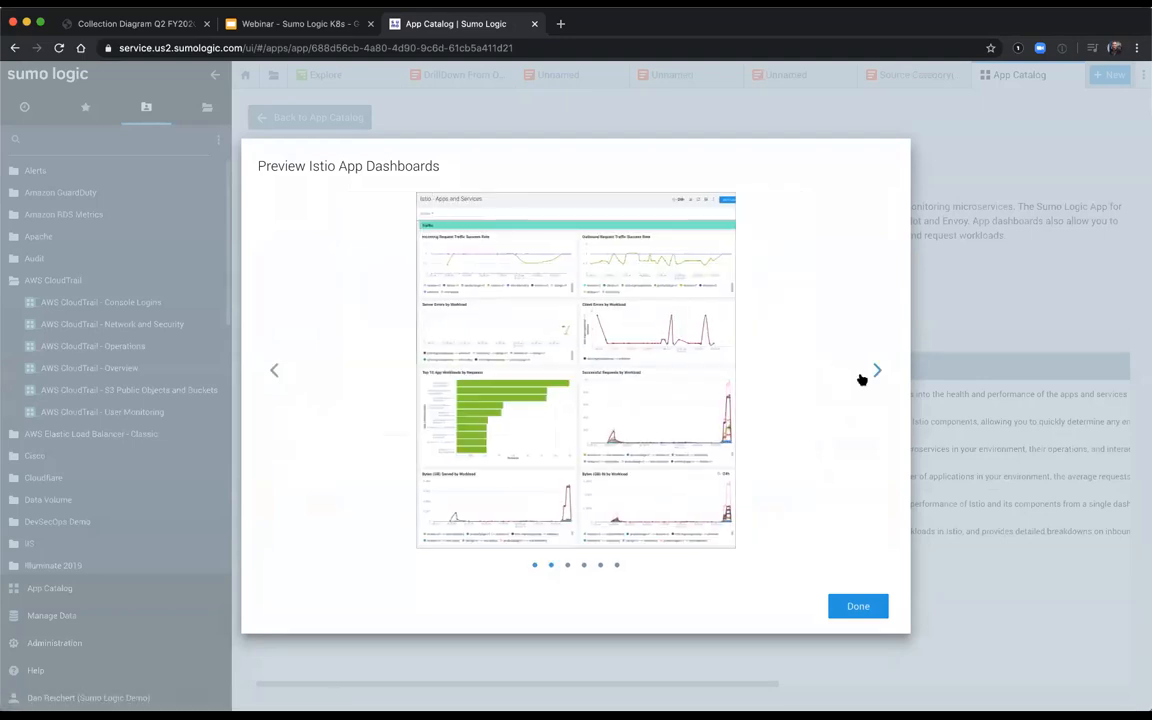
click(631, 453)
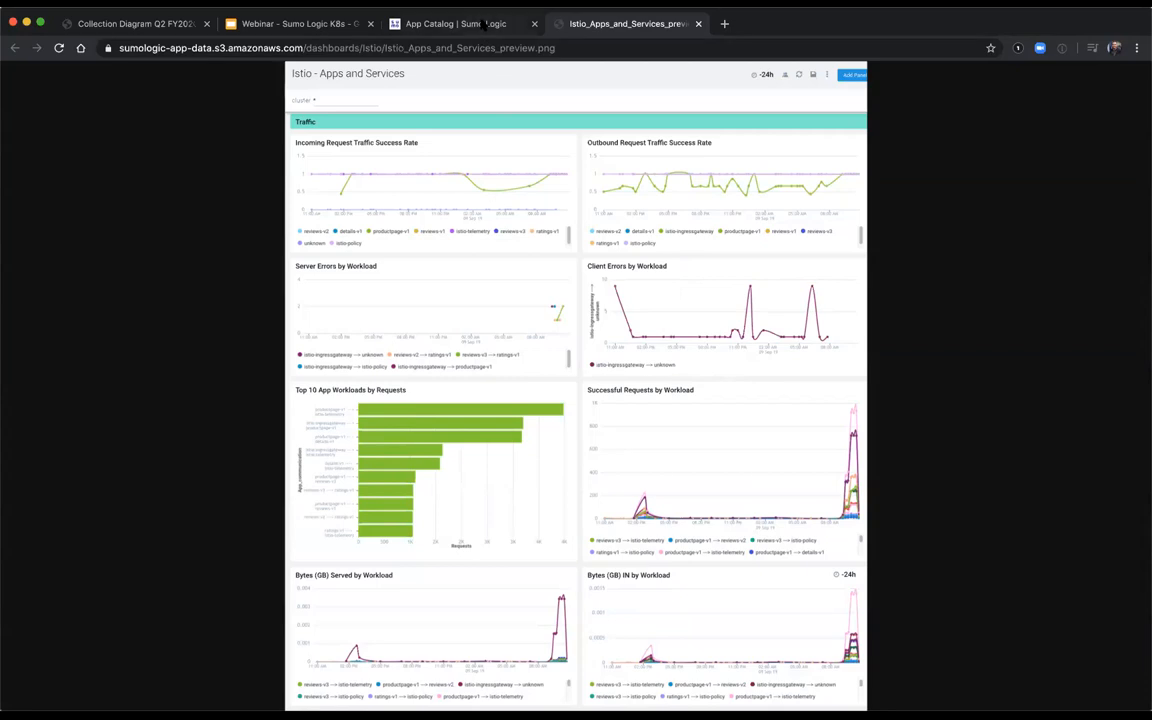
click(436, 24)
click(866, 363)
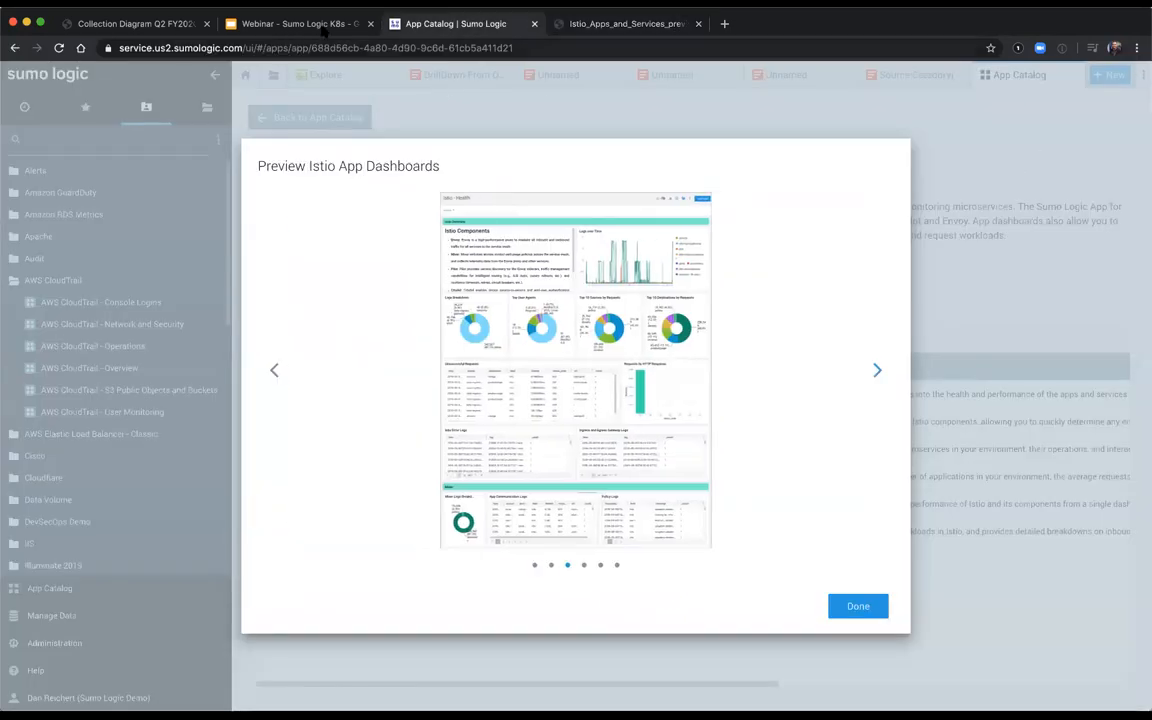
Step: Switch to the Sumo Logic K8s webinar deck in Google Slides, present the Q & A slide, and exit the presentation
click(300, 24)
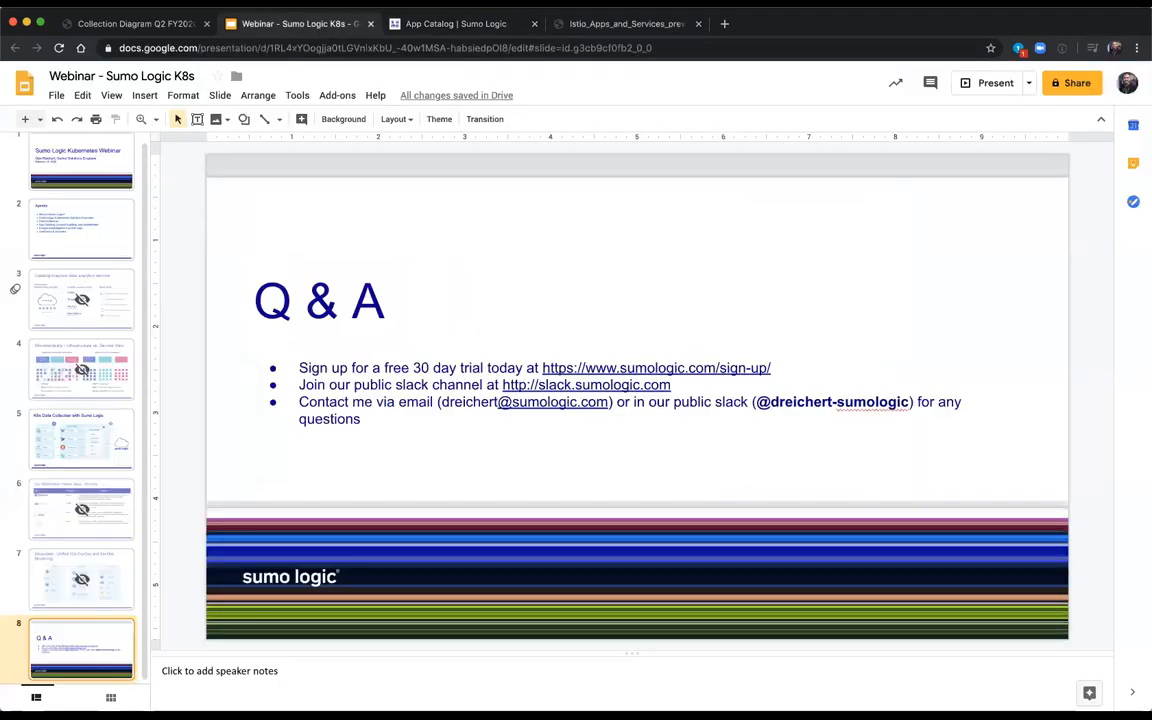
click(970, 90)
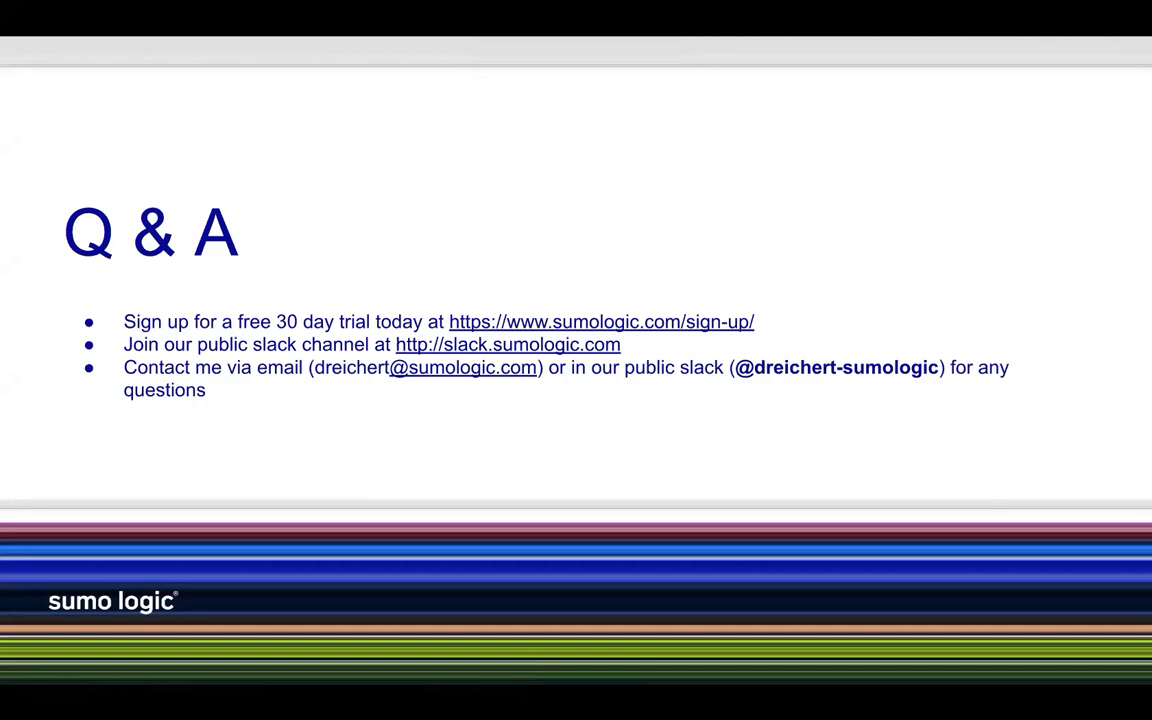
key(Escape)
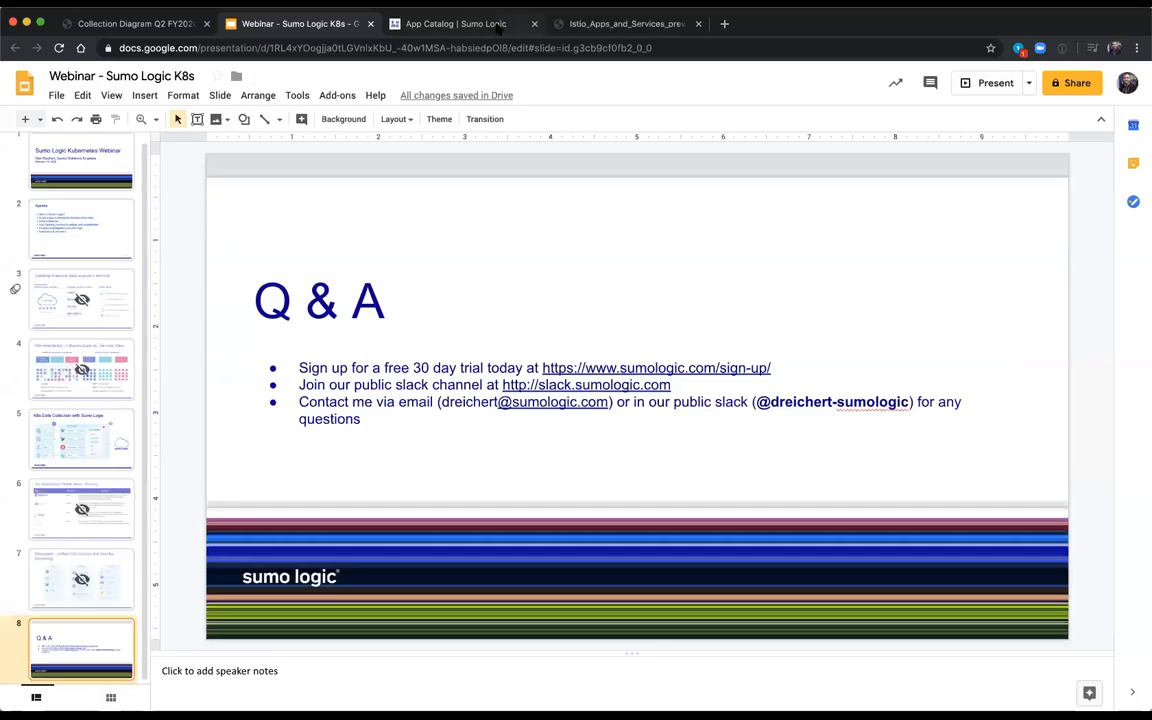
Step: Return to Sumo Logic, dismiss the Istio dashboard preview, and close every Sumo Logic tab except Explore
key(ctrl+Tab)
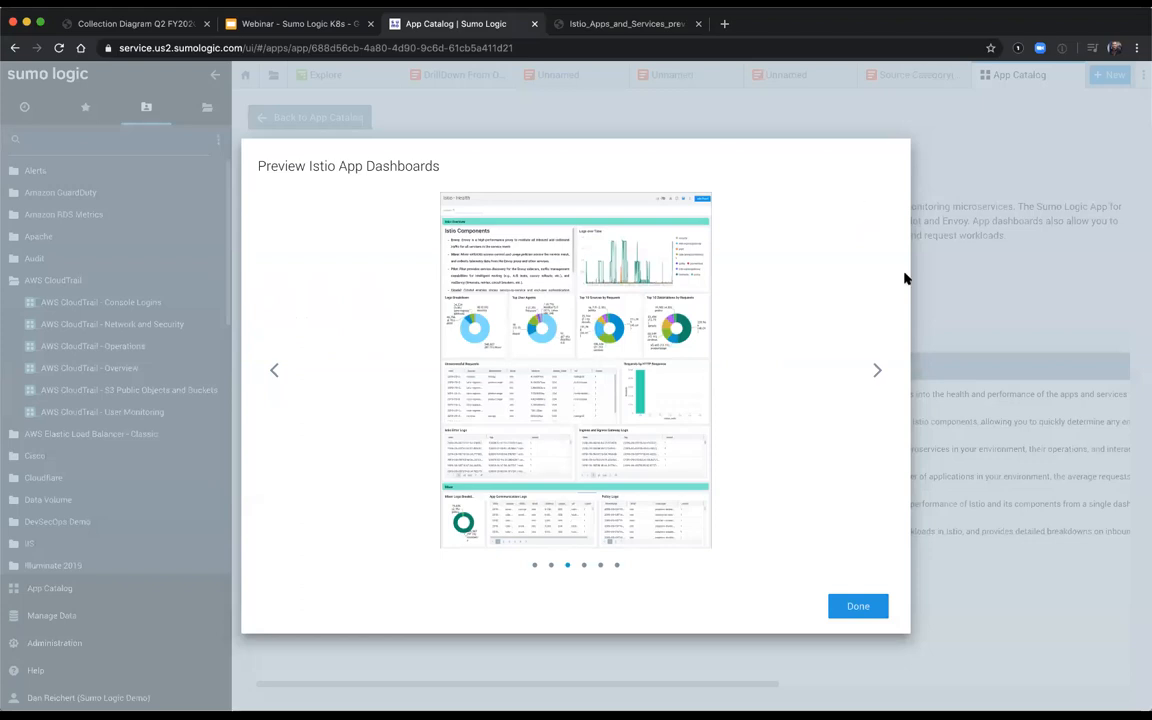
click(866, 607)
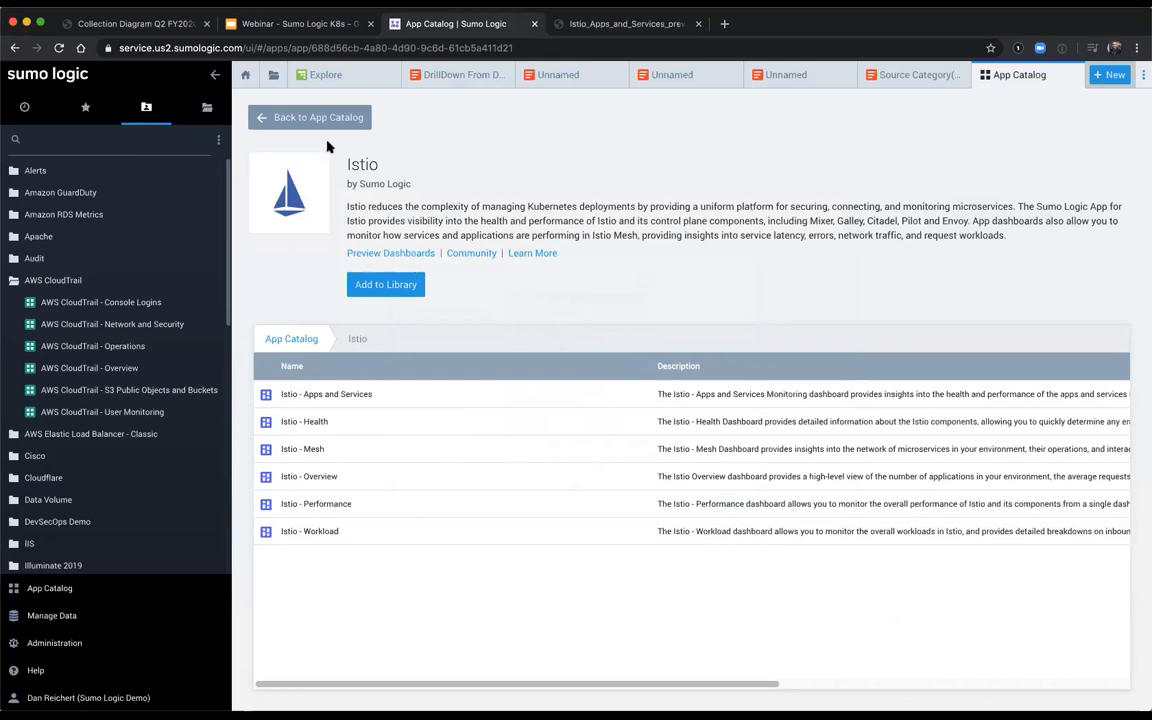
right_click(376, 80)
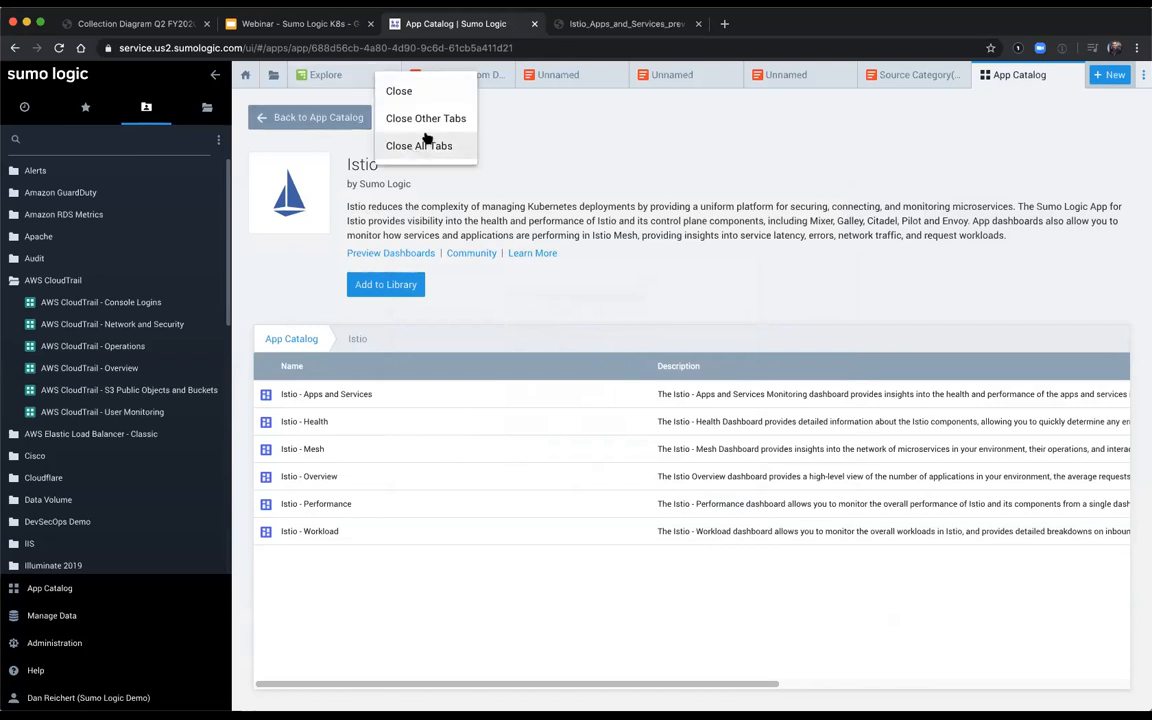
click(432, 121)
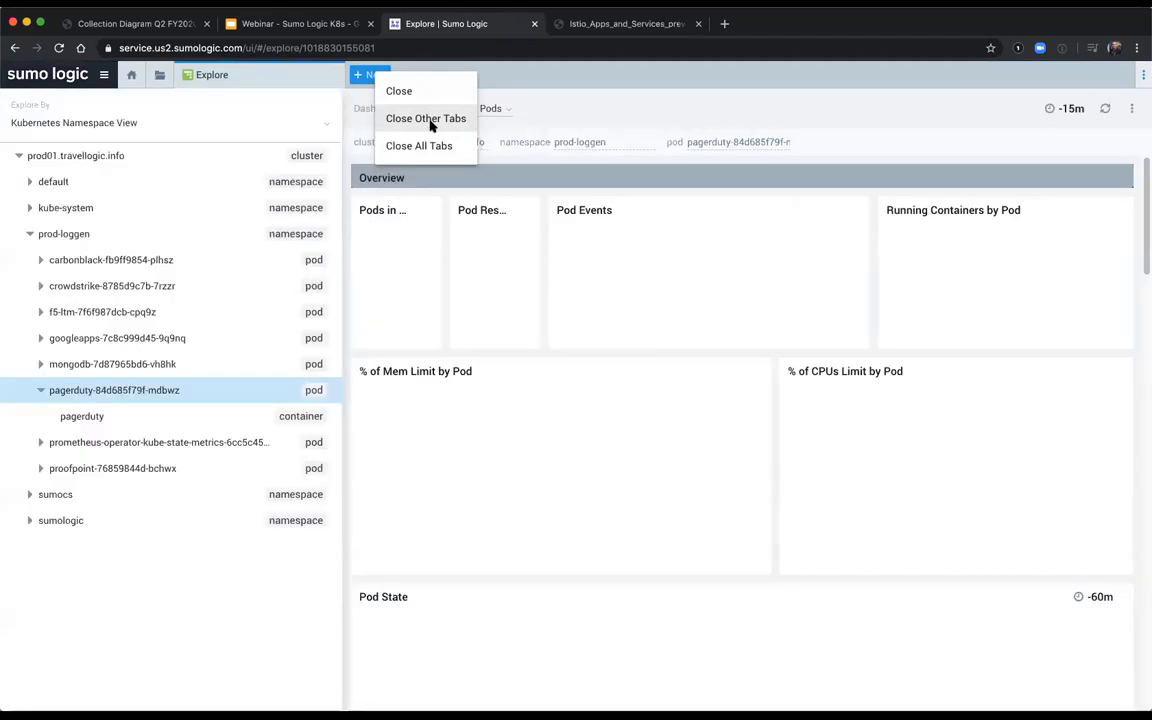
click(432, 121)
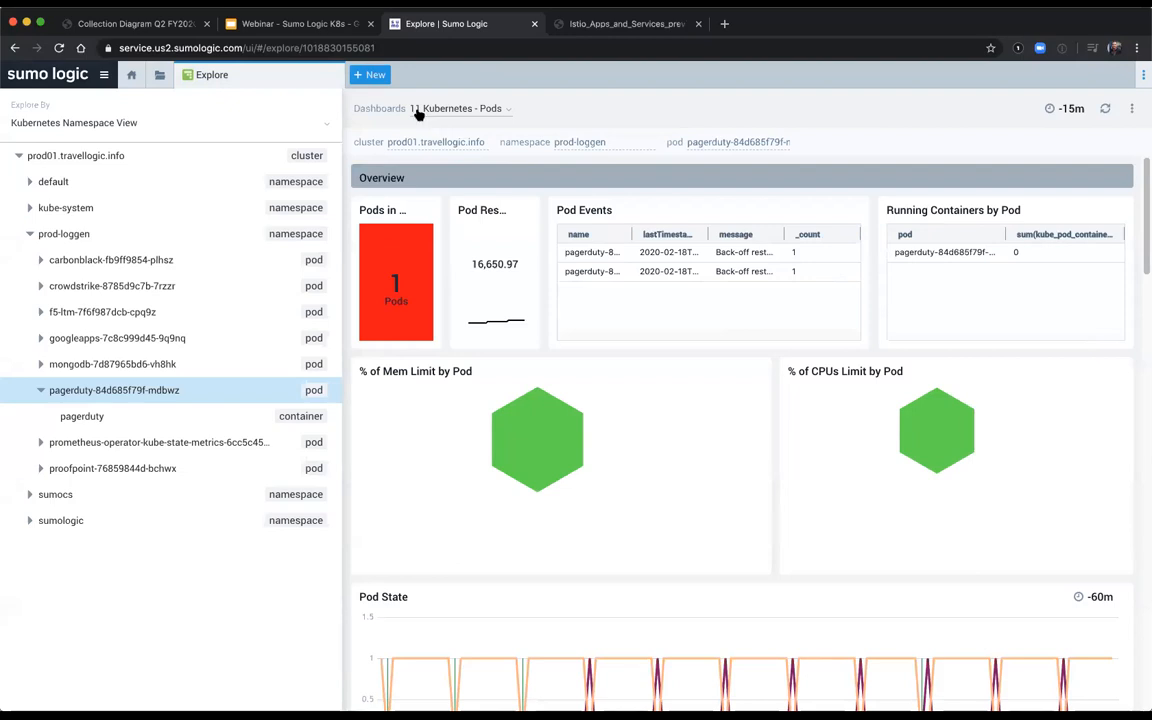
Step: Create a new log search and run the query cluster=prod01*
click(366, 75)
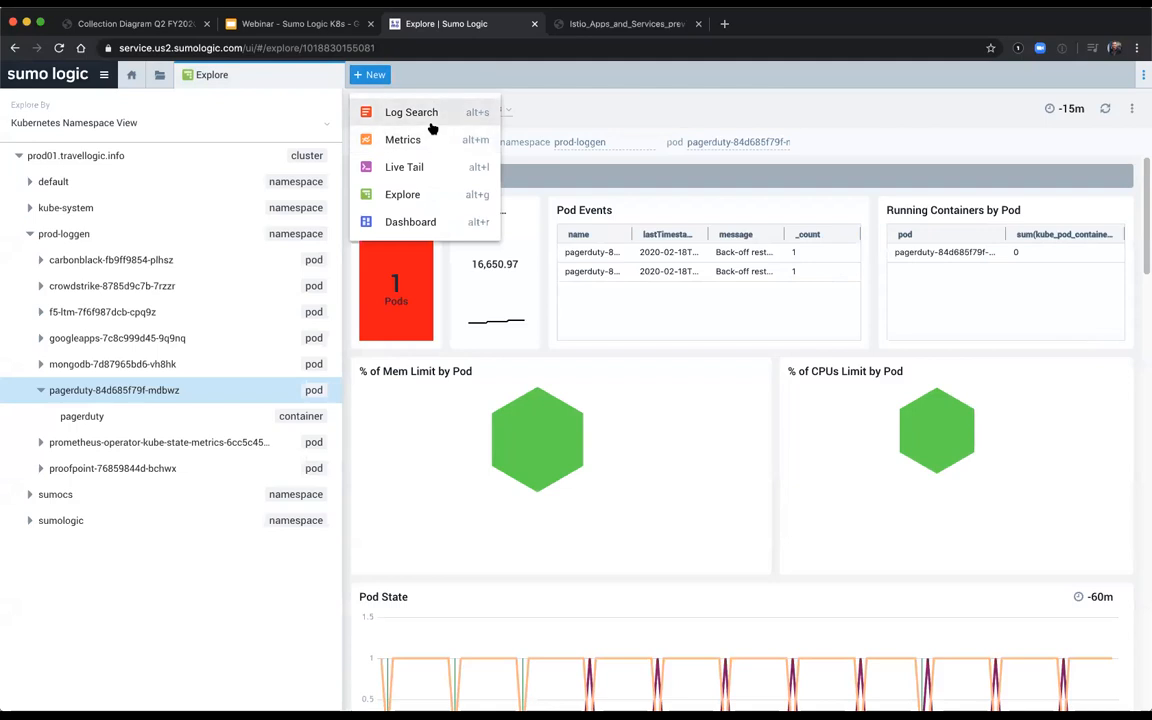
click(431, 122)
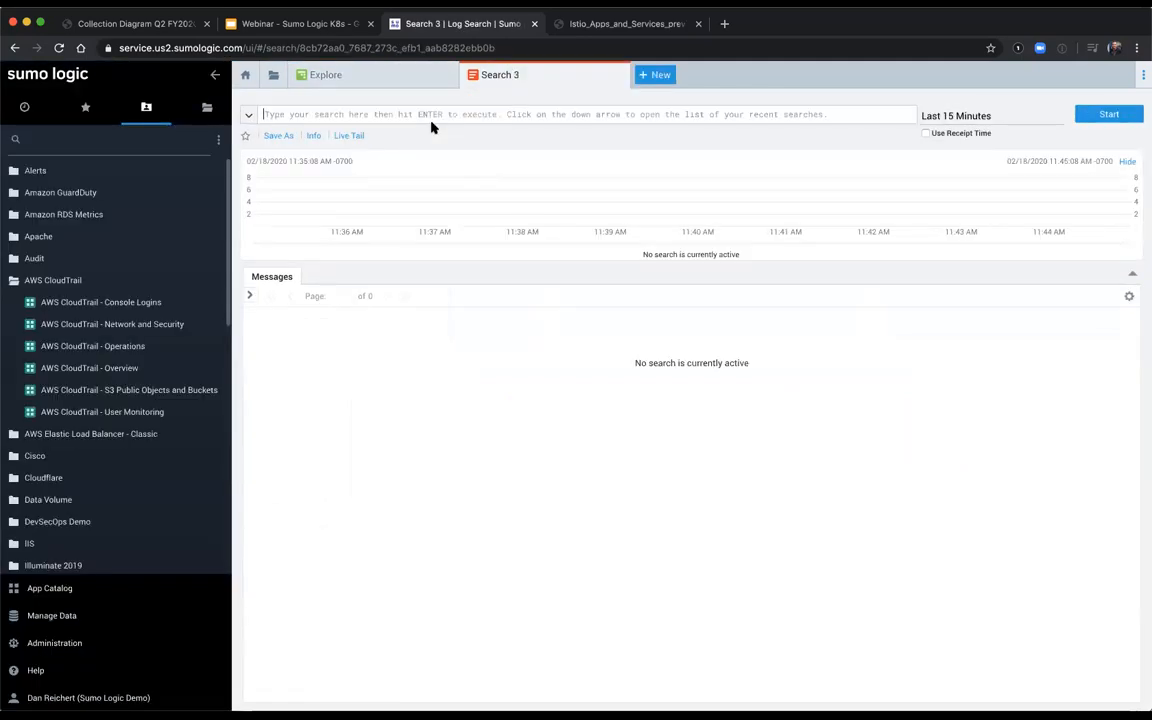
text(cluster=rrod01*)
key(Return)
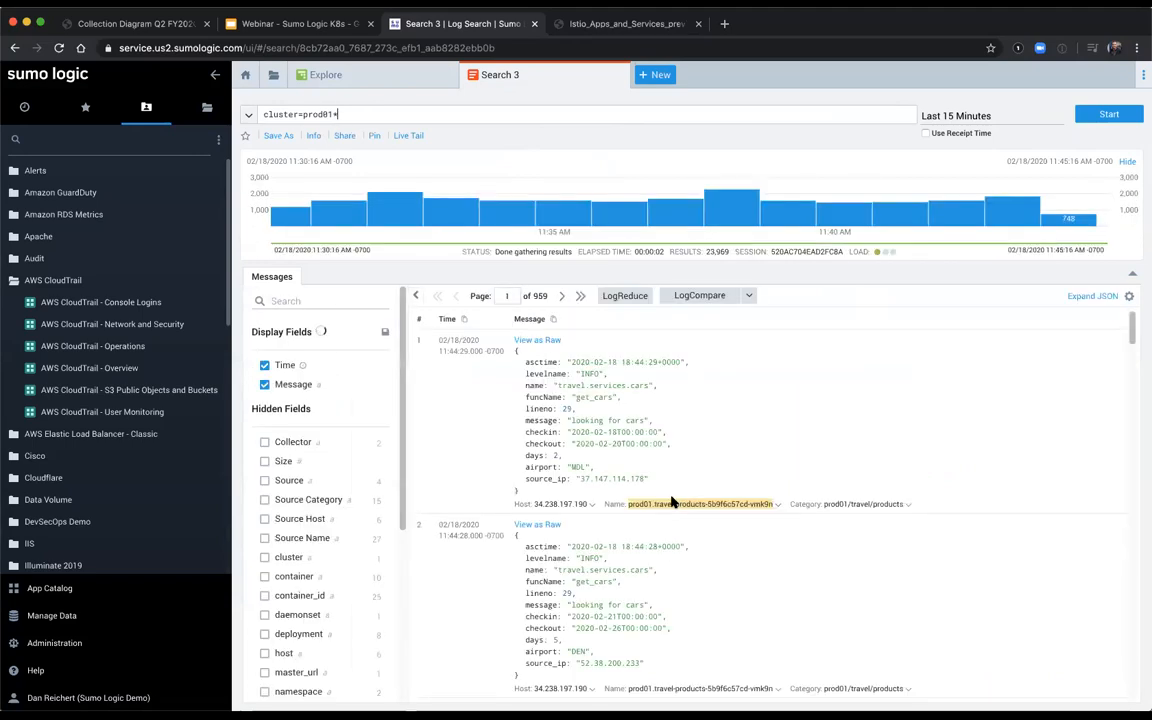
Step: Extend the query with or _sourceCategory=*meraki, run it, and open the Source Category field's values
mouse_move(540, 224)
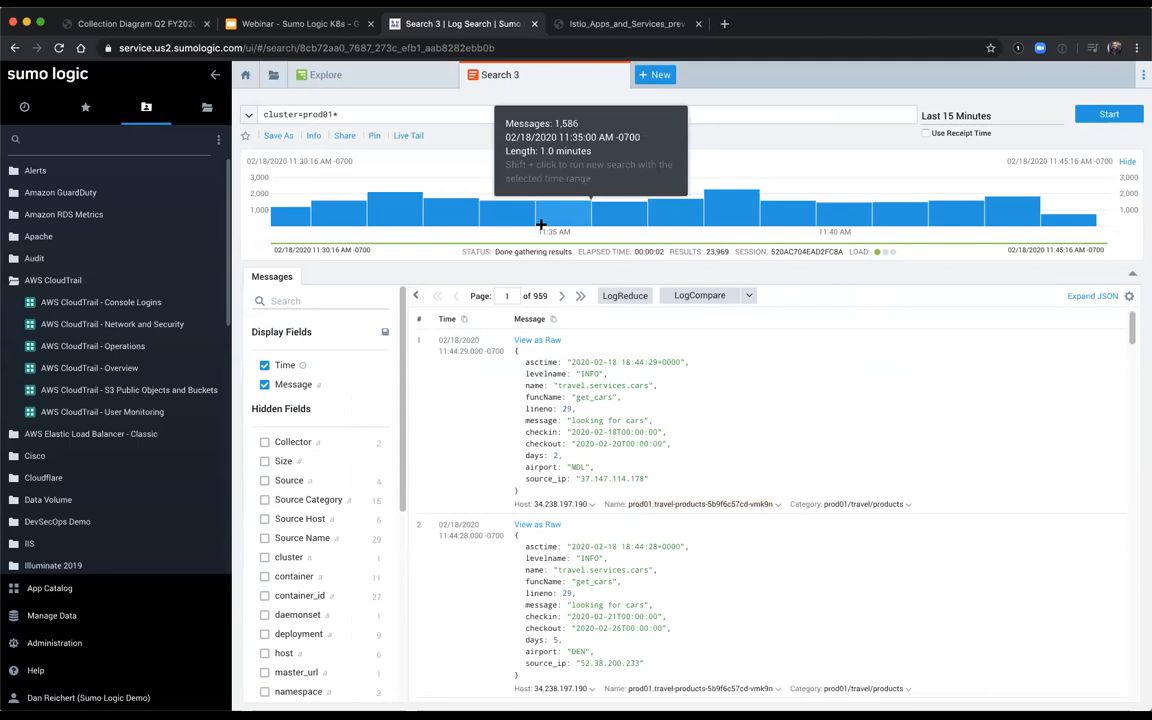
text(or _sour)
key(Down)
key(Down)
key(Return)
text(*meraki)
key(Return)
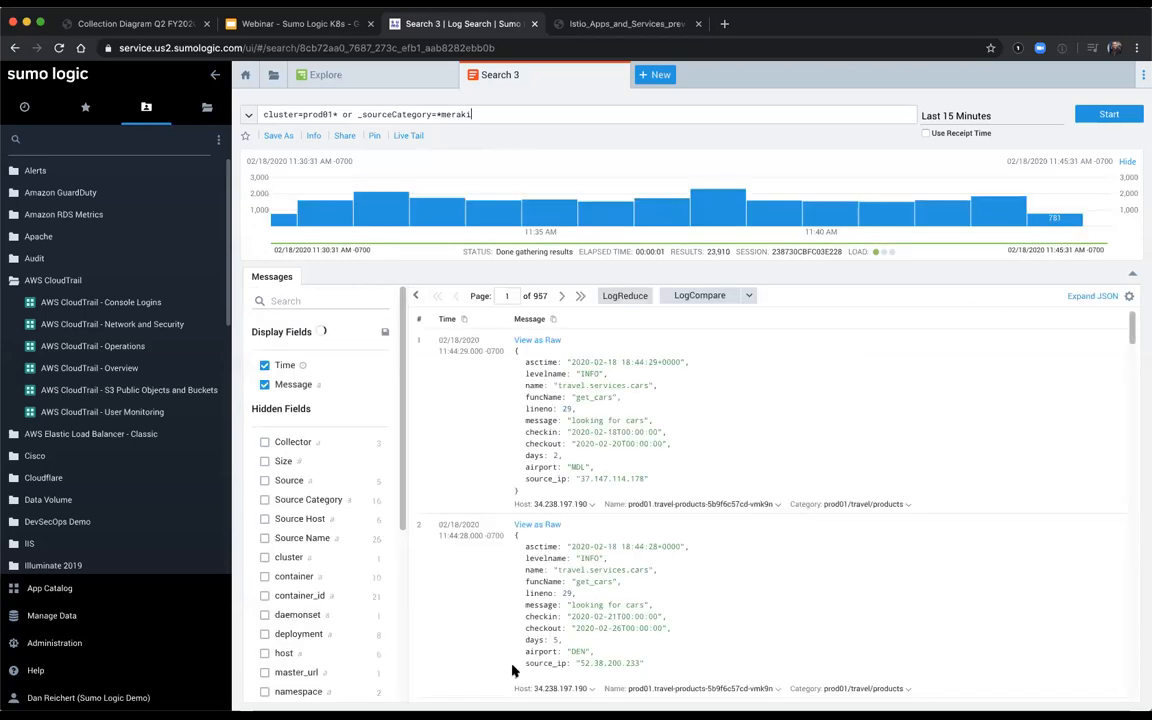
click(333, 499)
Step: Switch back to the webinar deck in Google Slides and present its Q & A slide full screen
click(352, 32)
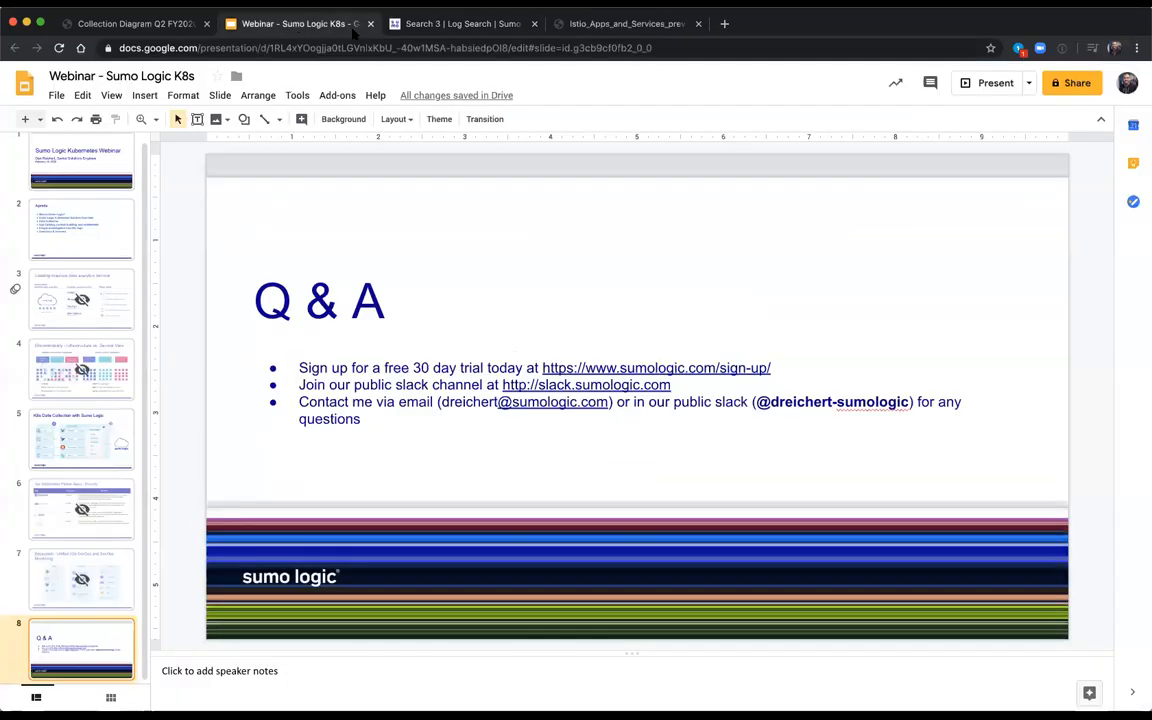
click(980, 88)
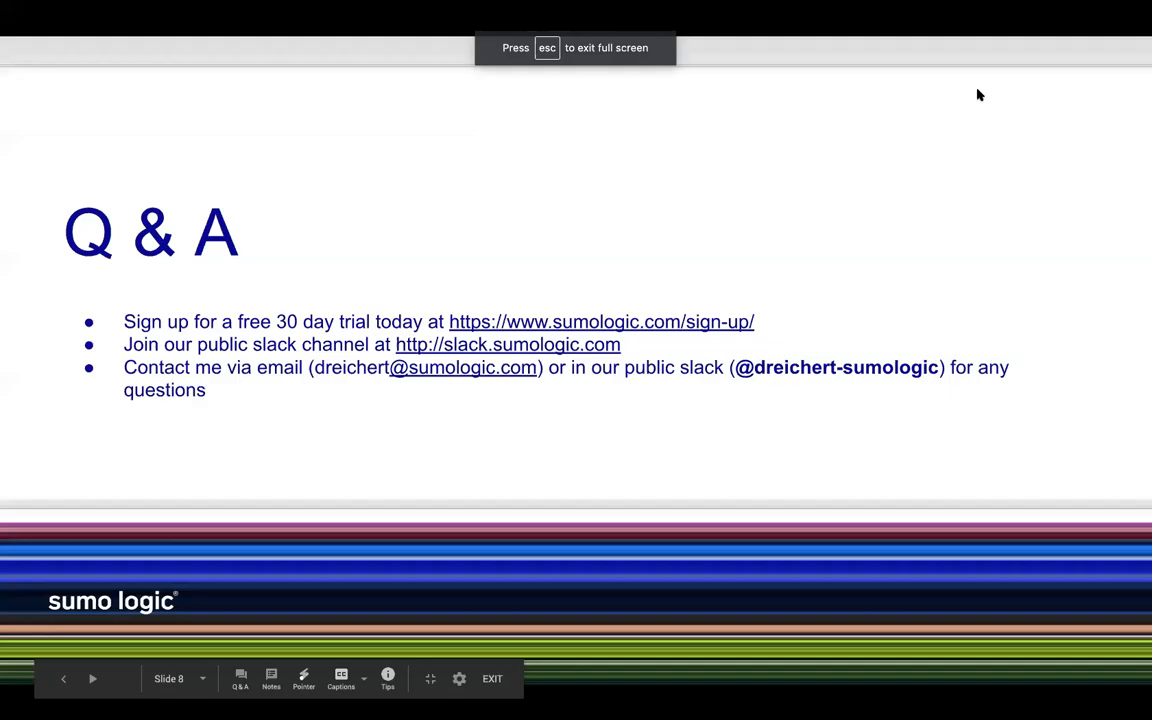